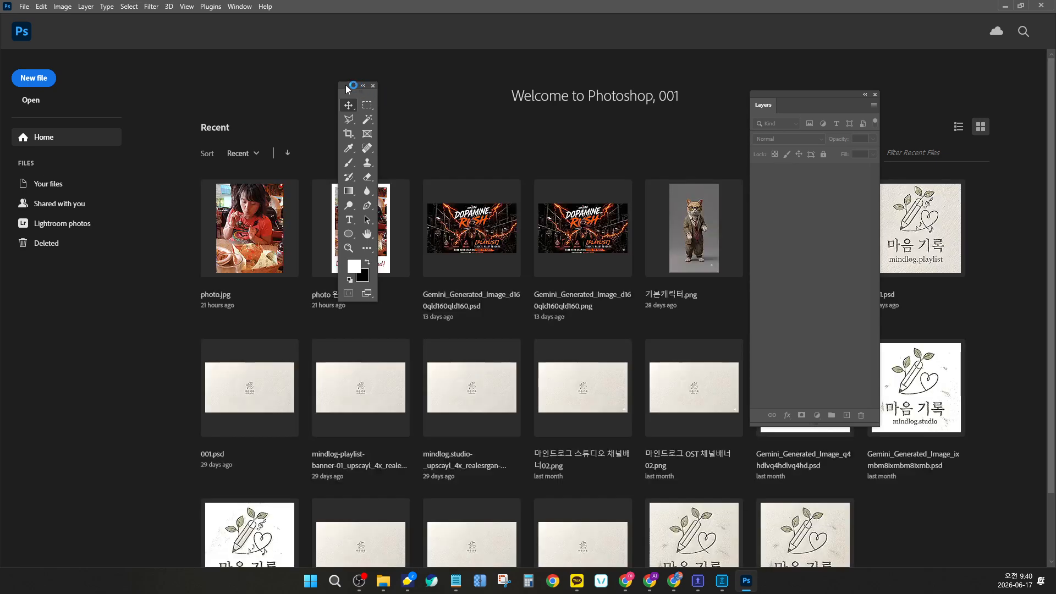
# Step: Reposition the floating Tools and Layers panels over the home screen, placing the Tools panel beside the Layers panel
pyautogui.moveTo(345, 85); pyautogui.dragTo(137, 175)
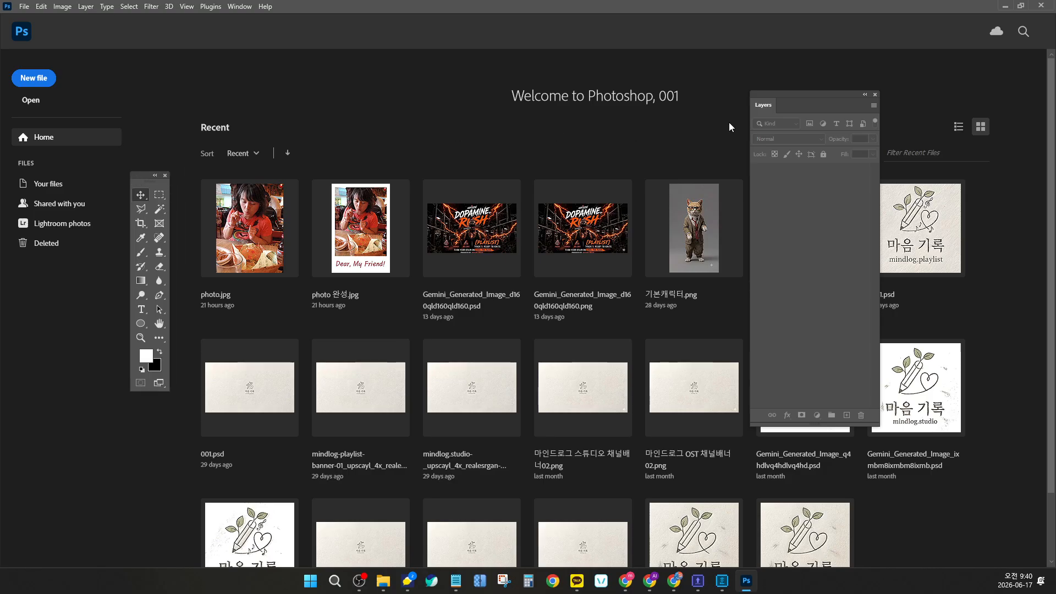
pyautogui.moveTo(785, 95)
pyautogui.mouseDown()
pyautogui.moveTo(501, 132)
pyautogui.moveTo(267, 144)
pyautogui.moveTo(503, 96)
pyautogui.moveTo(792, 108)
pyautogui.mouseUp()
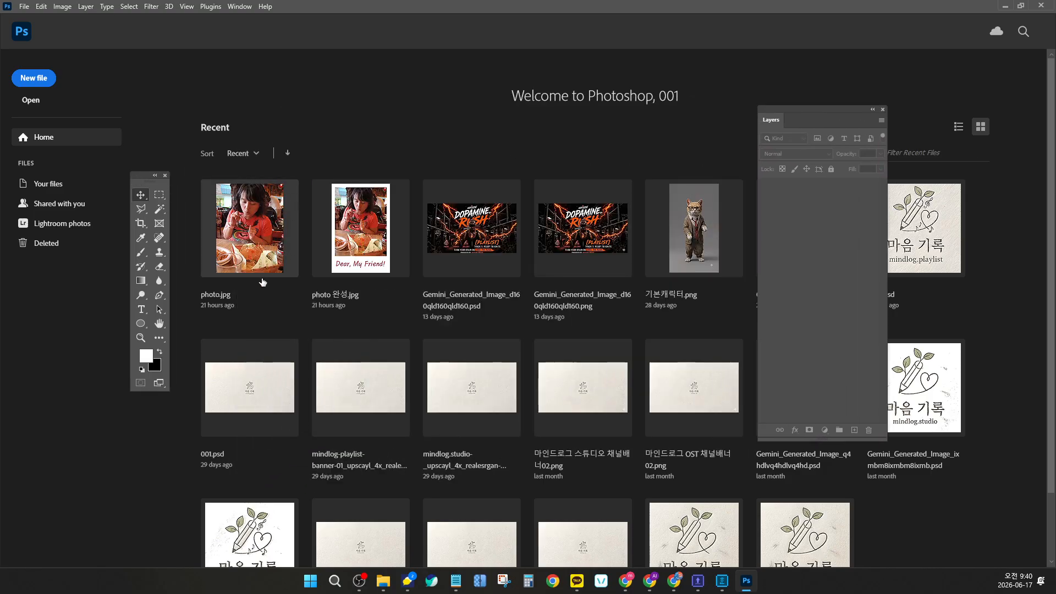
pyautogui.scroll(-1, 679, 247)
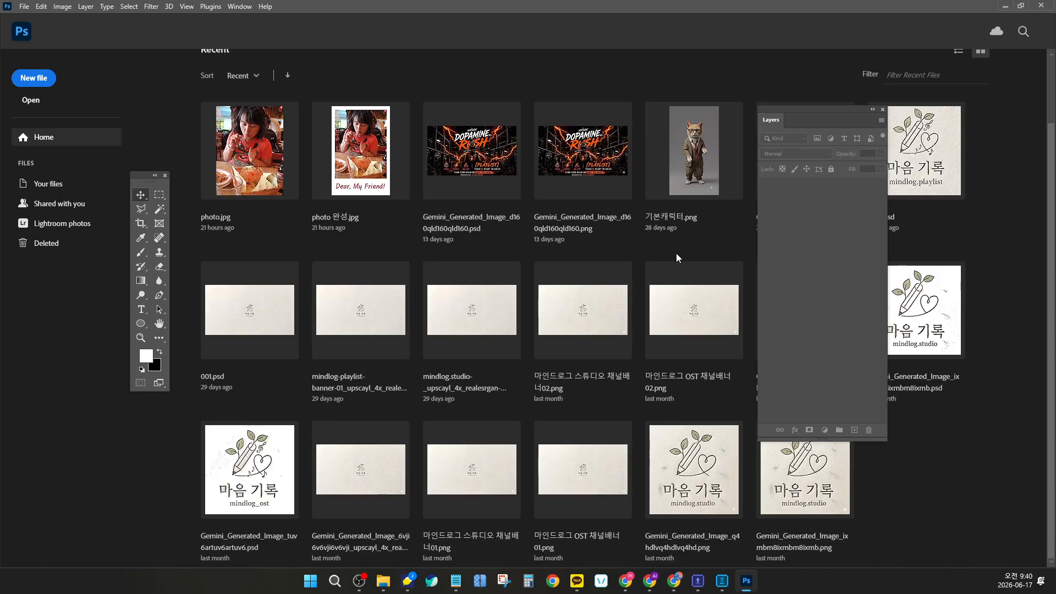
pyautogui.scroll(1, 357, 498)
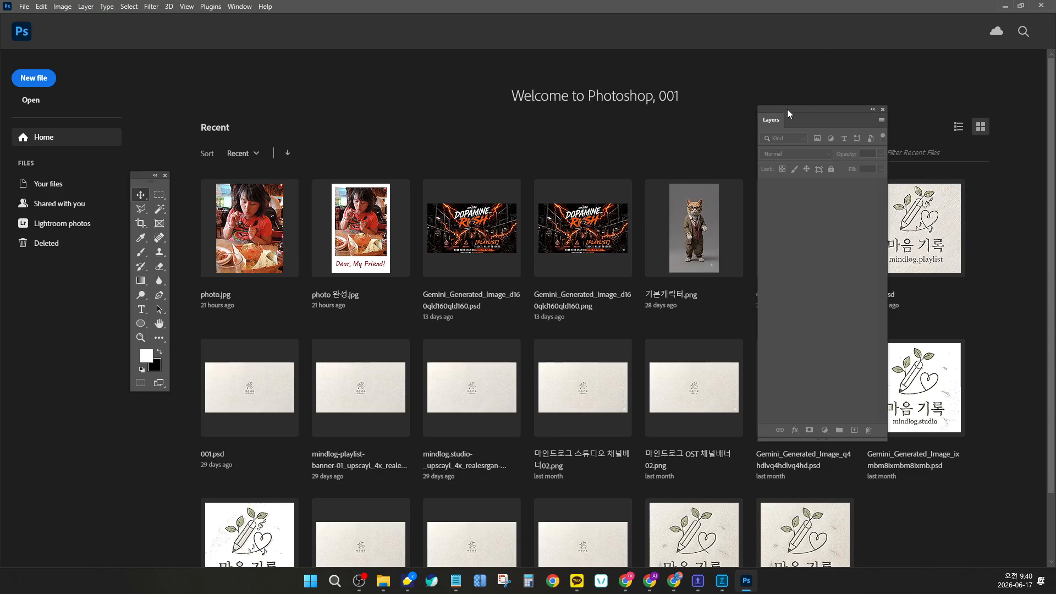
pyautogui.moveTo(793, 111); pyautogui.dragTo(649, 167)
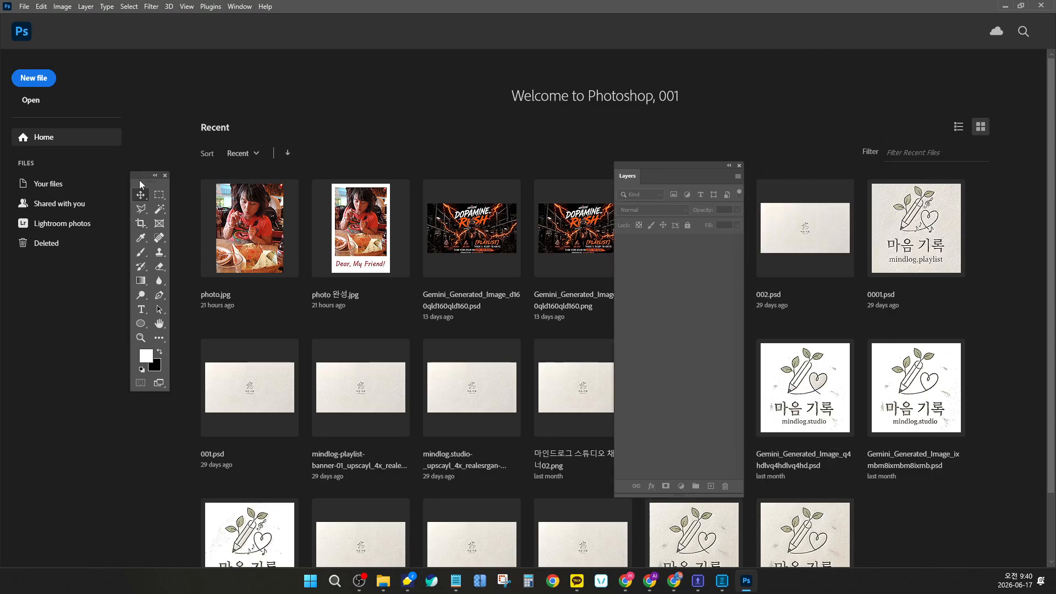
pyautogui.moveTo(140, 176); pyautogui.dragTo(530, 164)
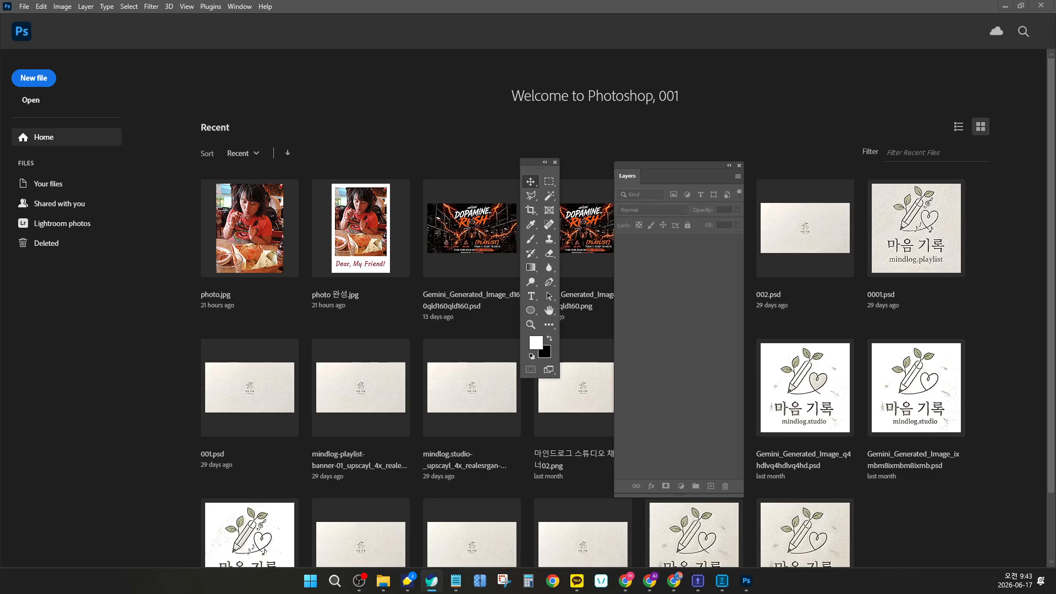
pyautogui.hotkey('alt', 'Tab')
pyautogui.hotkey('alt', 'Tab')
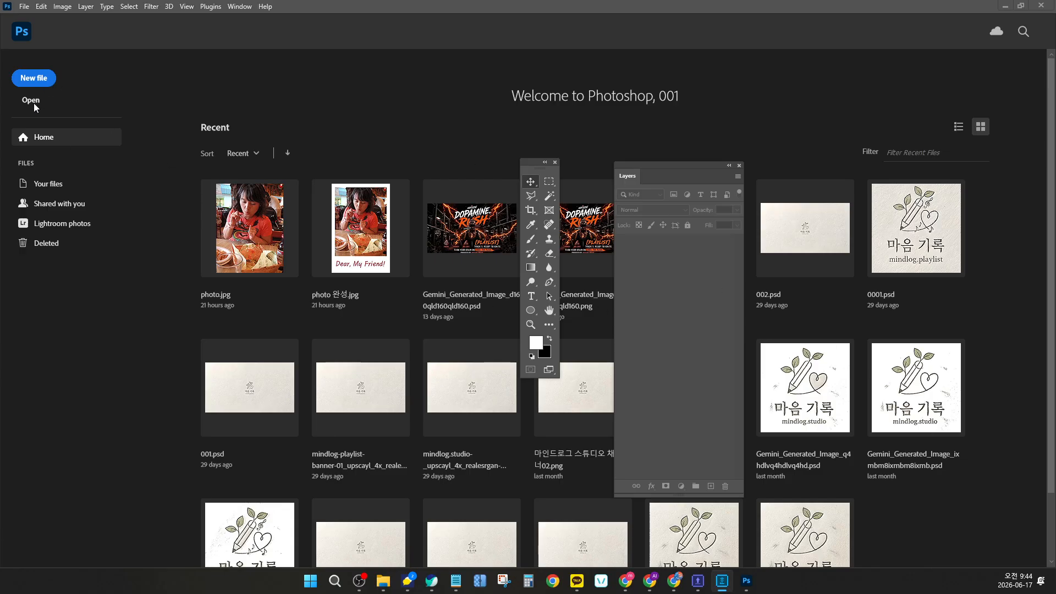
pyautogui.click(339, 83)
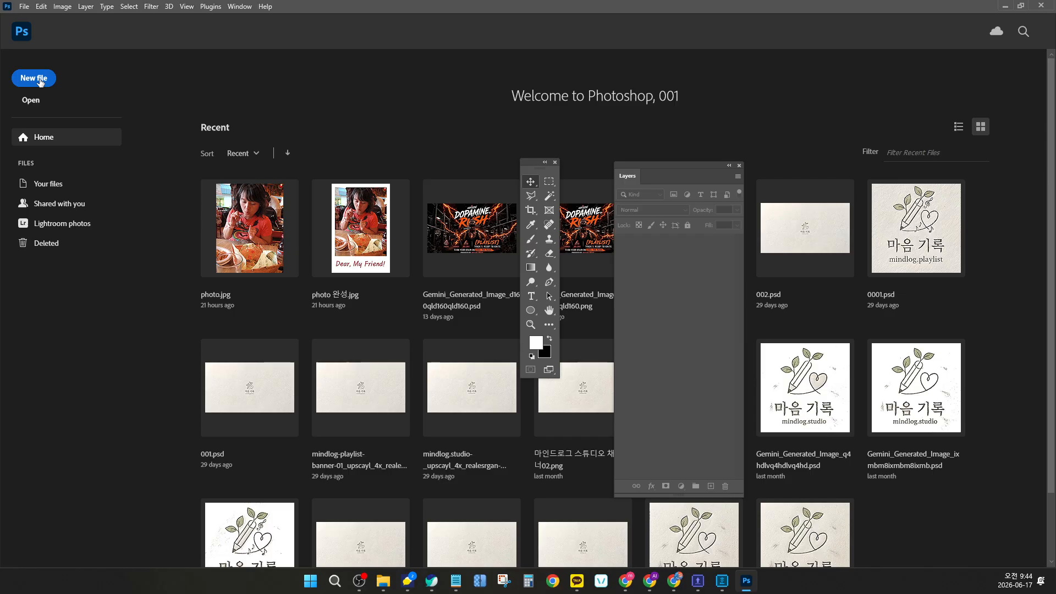
# Step: Create a new 1080 x 1080 pixel document at 72 pixels/inch in RGB Color, 8 bit, with a white background
pyautogui.click(40, 83)
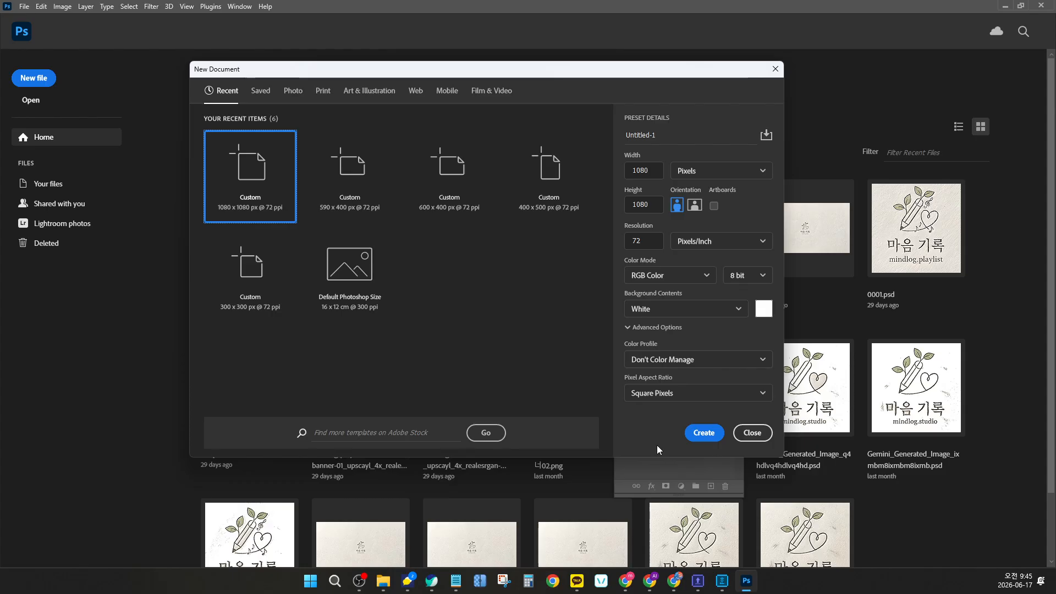
pyautogui.click(727, 172)
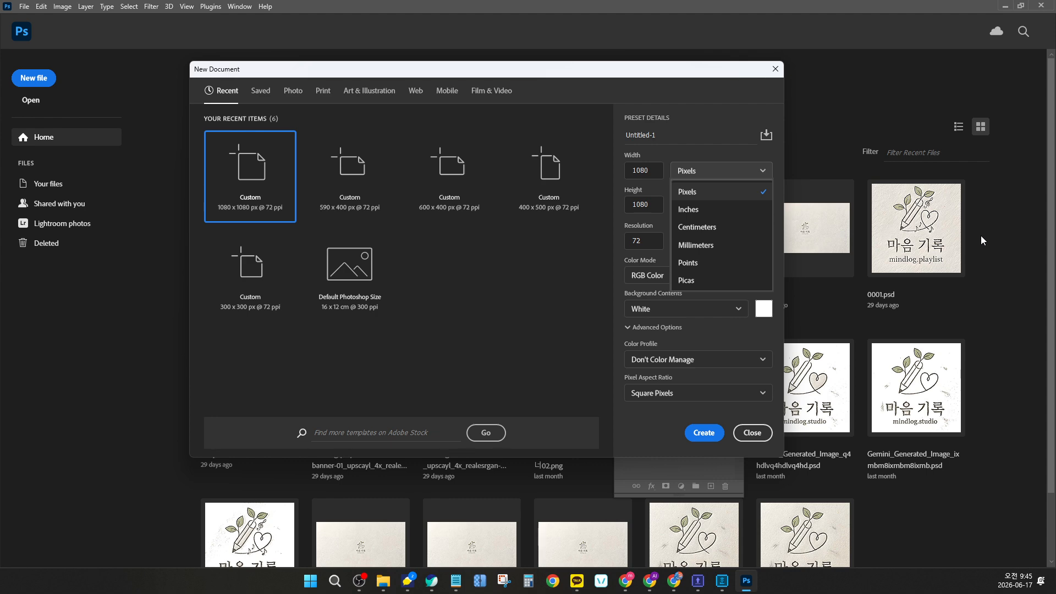
pyautogui.click(744, 176)
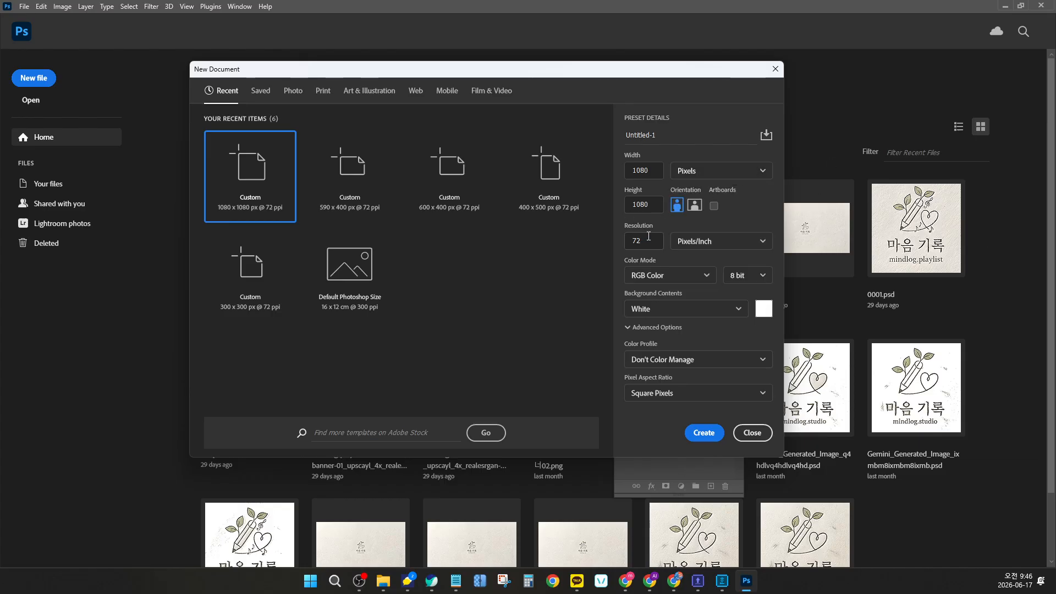
pyautogui.click(648, 237)
pyautogui.click(739, 252)
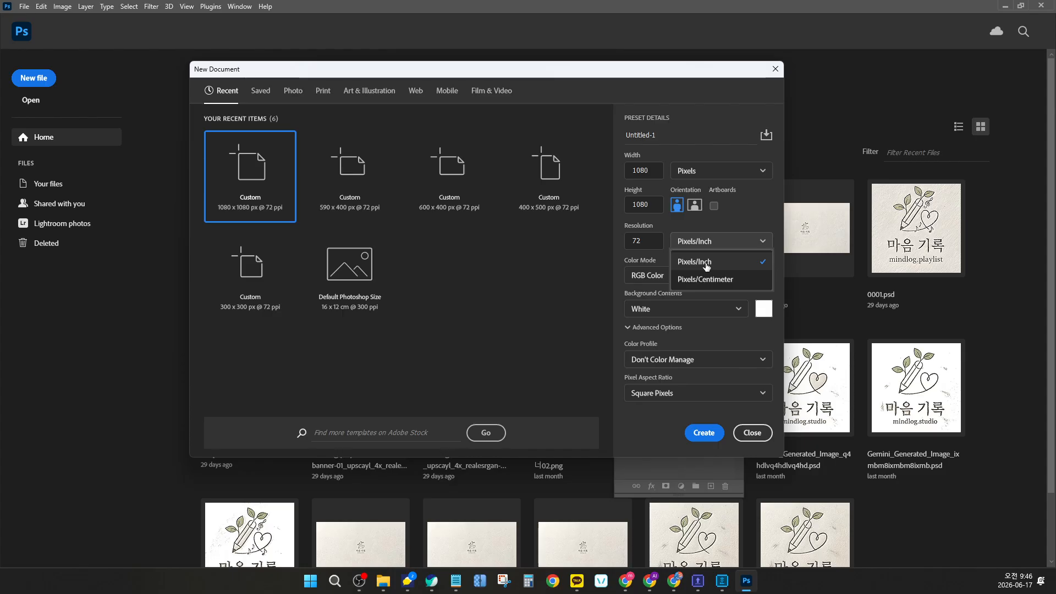
pyautogui.click(717, 245)
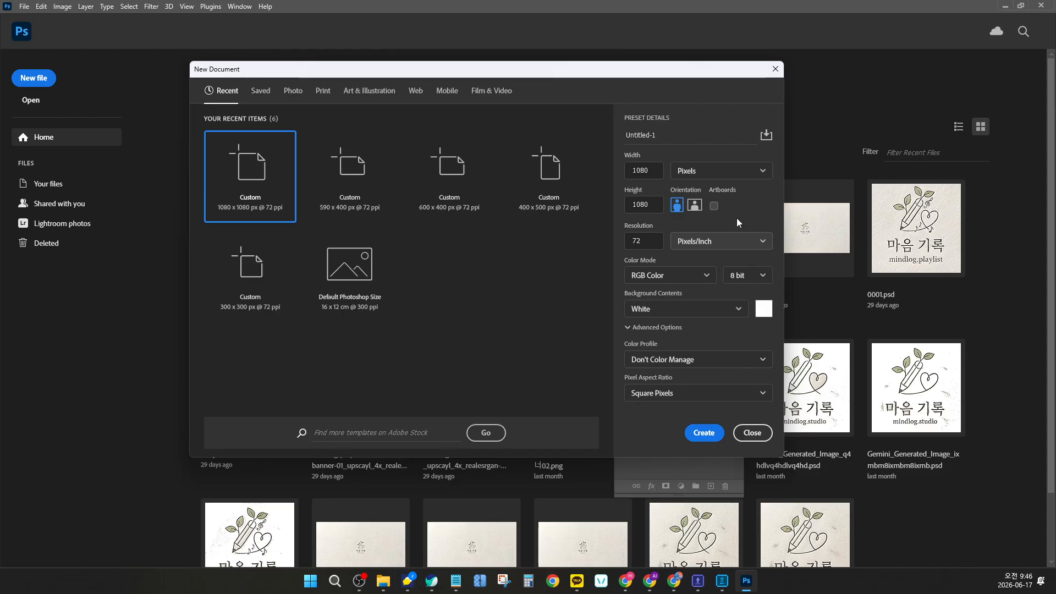
pyautogui.click(660, 276)
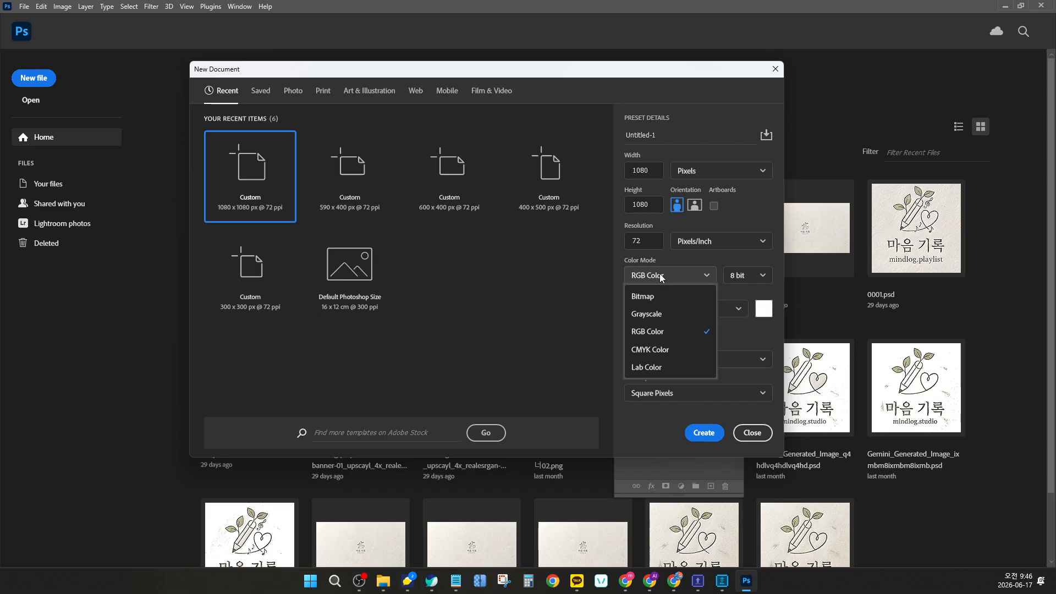
pyautogui.click(663, 333)
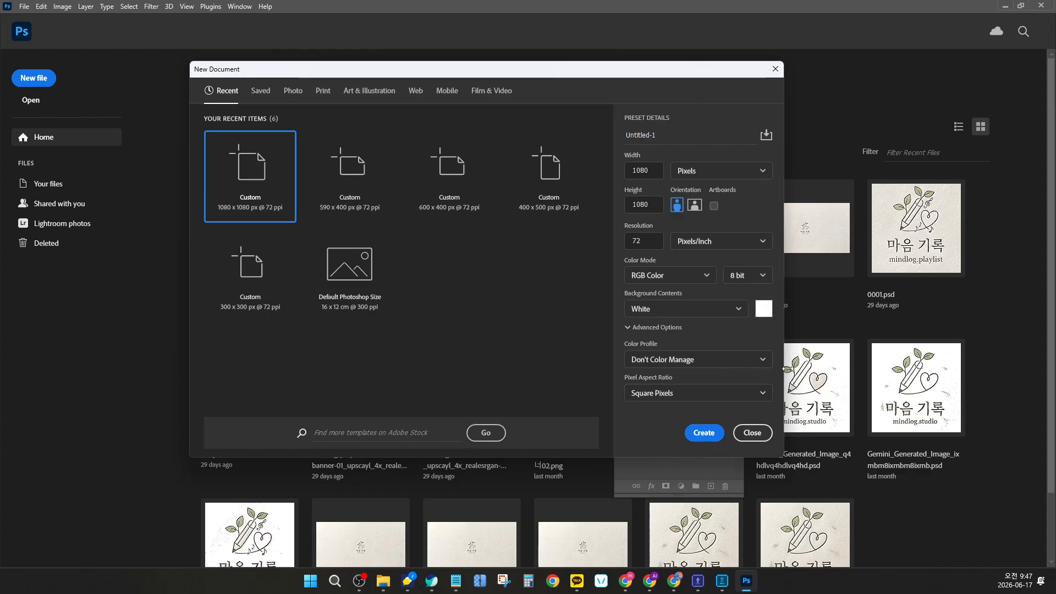
pyautogui.click(703, 432)
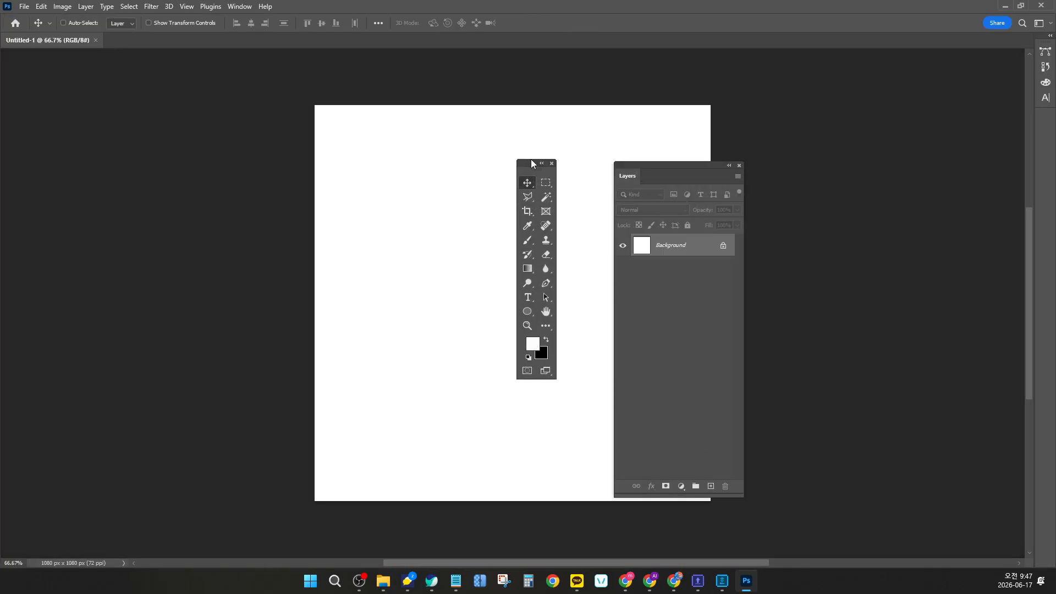
# Step: Move the floating Tools and Layers panels off the canvas, one on each side of it
pyautogui.moveTo(533, 163); pyautogui.dragTo(198, 127)
pyautogui.moveTo(636, 163); pyautogui.dragTo(783, 110)
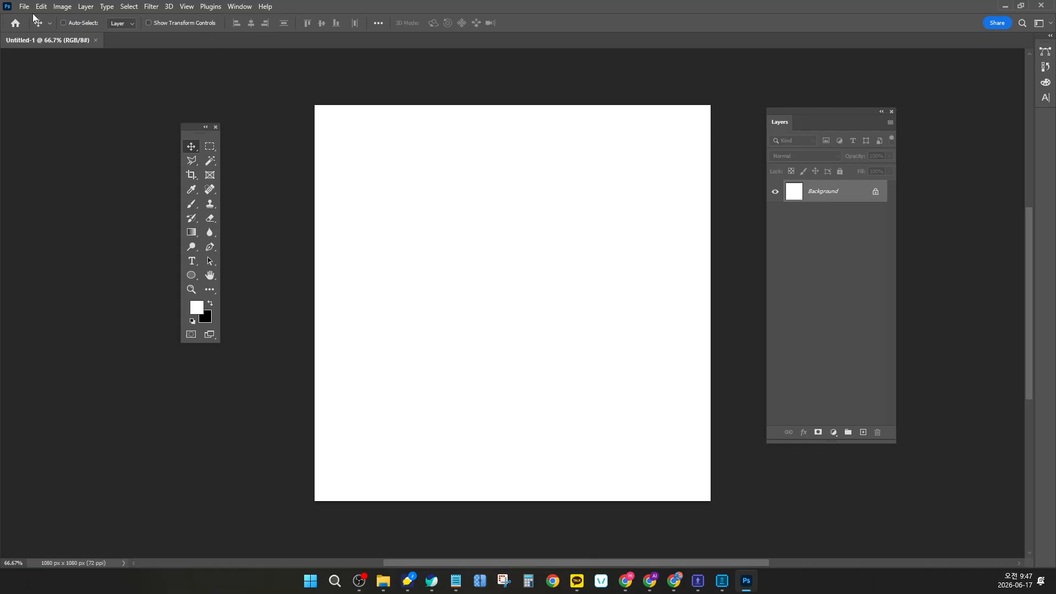
# Step: Restore the program window to its floating size, reposition it over the desktop, and maximize it again
pyautogui.doubleClick(285, 8)
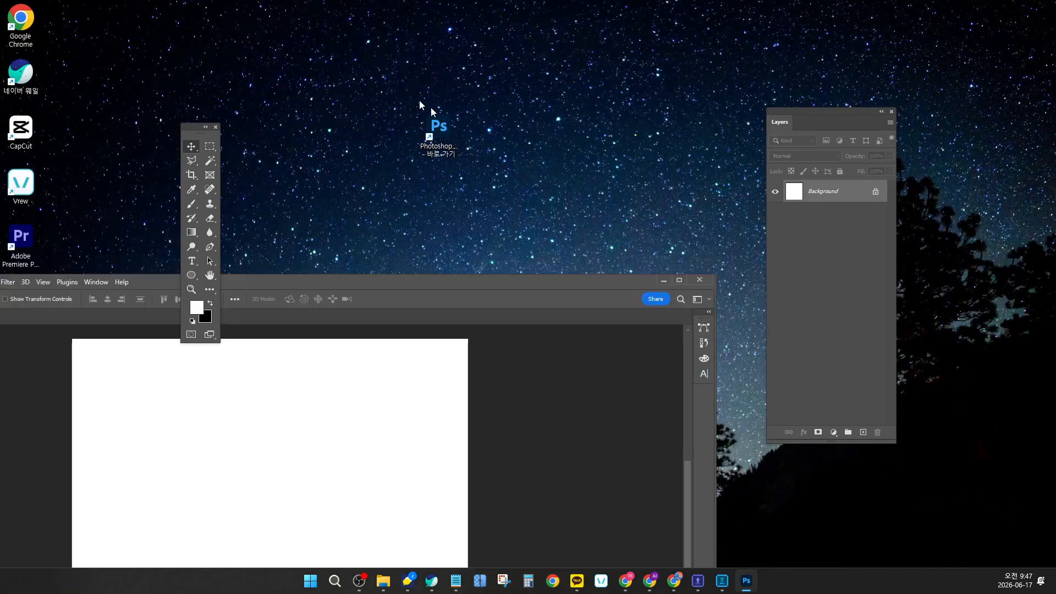
pyautogui.moveTo(419, 101); pyautogui.dragTo(682, 25)
pyautogui.moveTo(493, 202); pyautogui.dragTo(609, 143)
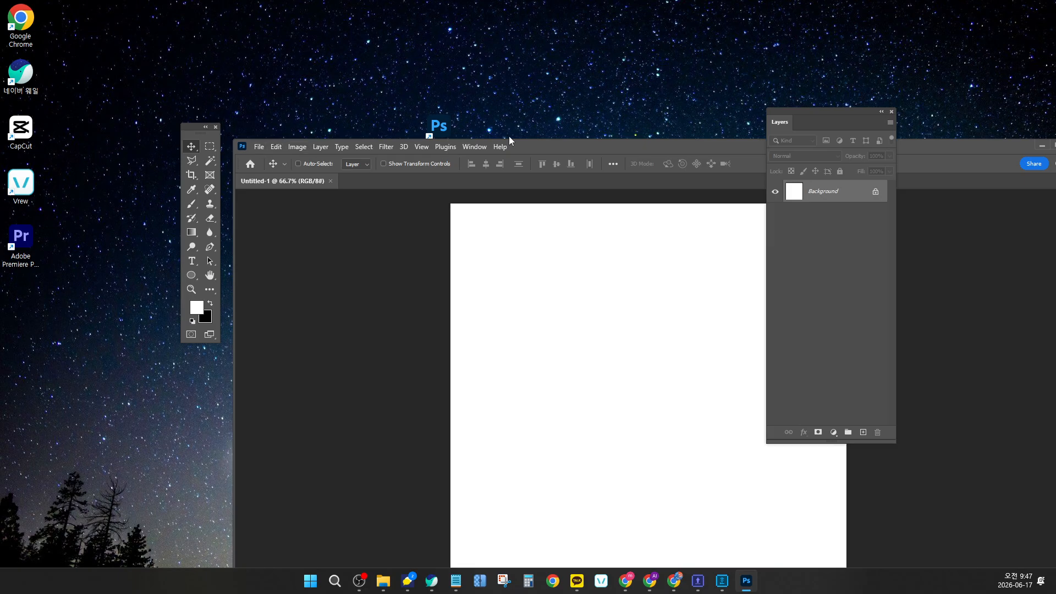
pyautogui.doubleClick(554, 144)
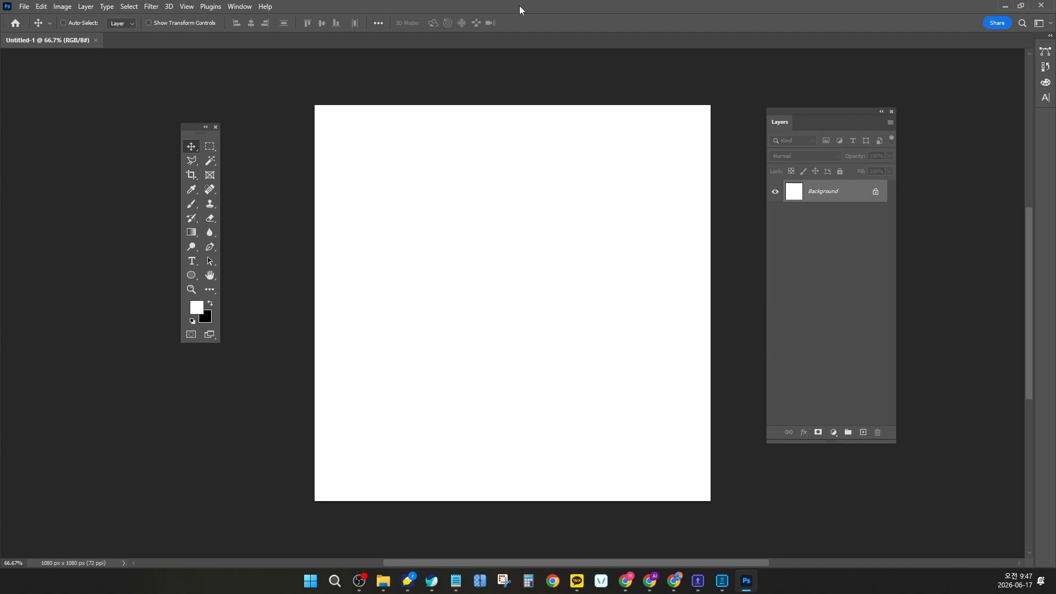
pyautogui.moveTo(473, 8); pyautogui.dragTo(572, 169)
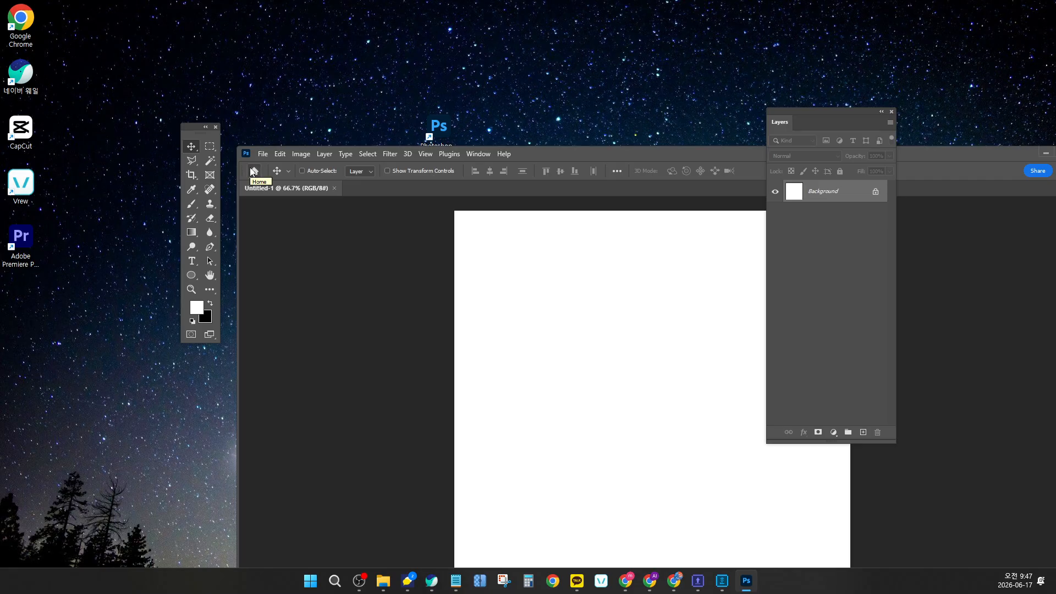
pyautogui.doubleClick(545, 154)
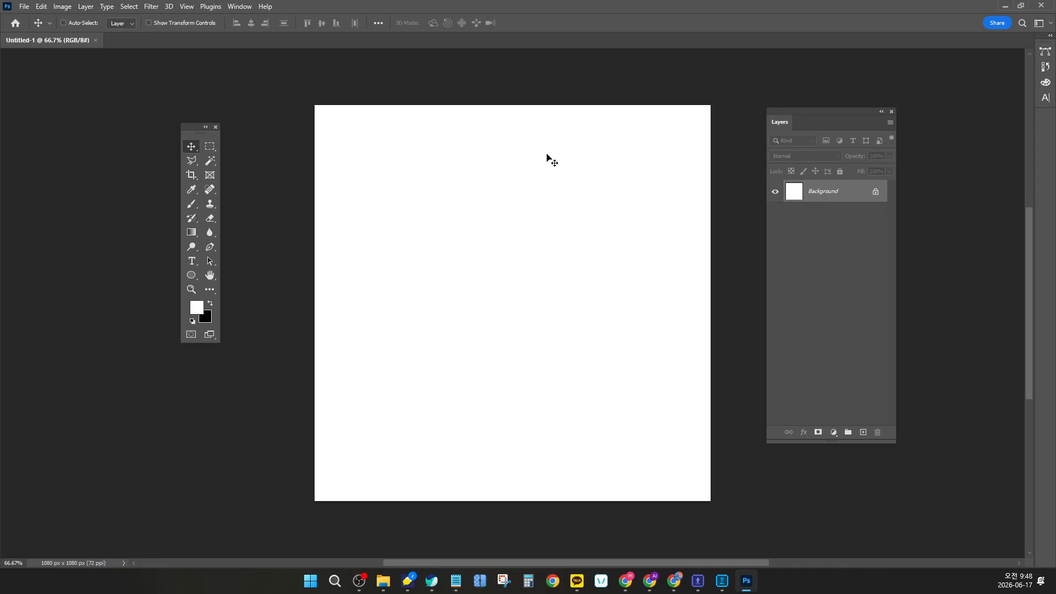
# Step: Activate the Rectangular Marquee tool and place the Tools and Layers panels on opposite sides of the canvas
pyautogui.moveTo(189, 130); pyautogui.dragTo(462, 128)
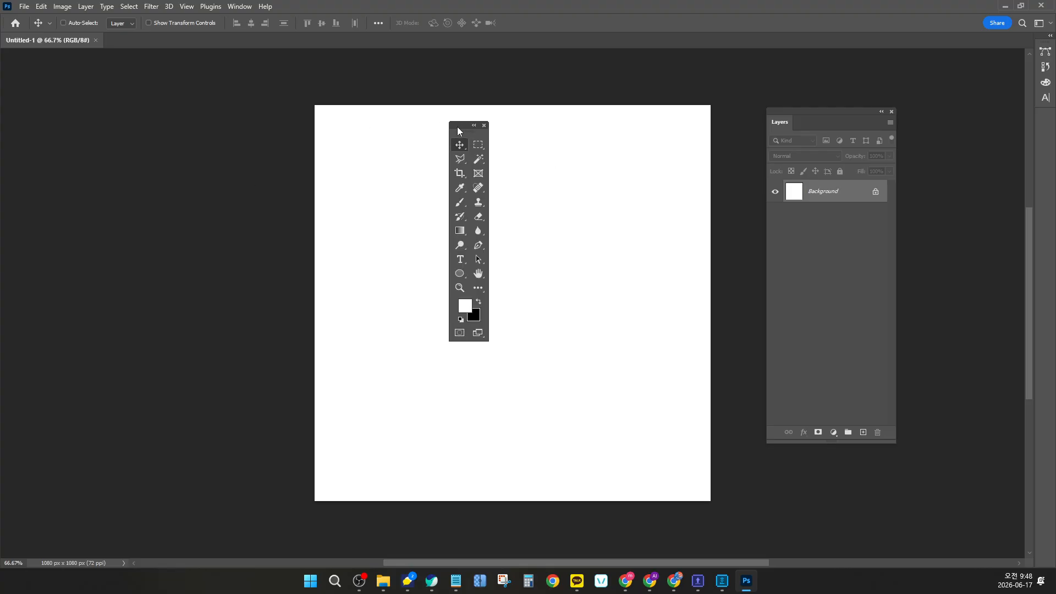
pyautogui.rightClick(466, 164)
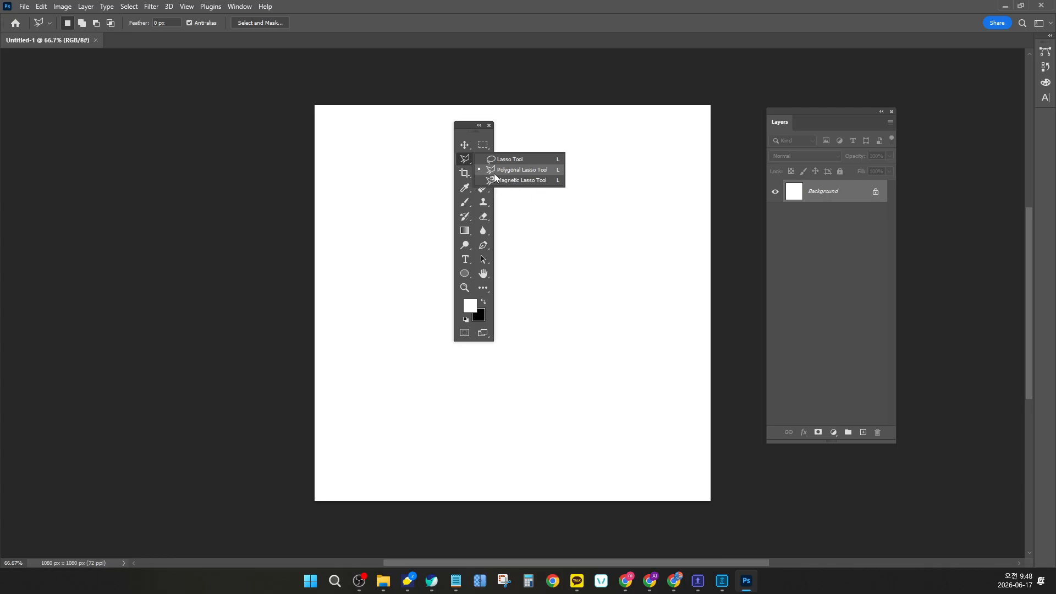
pyautogui.click(486, 144)
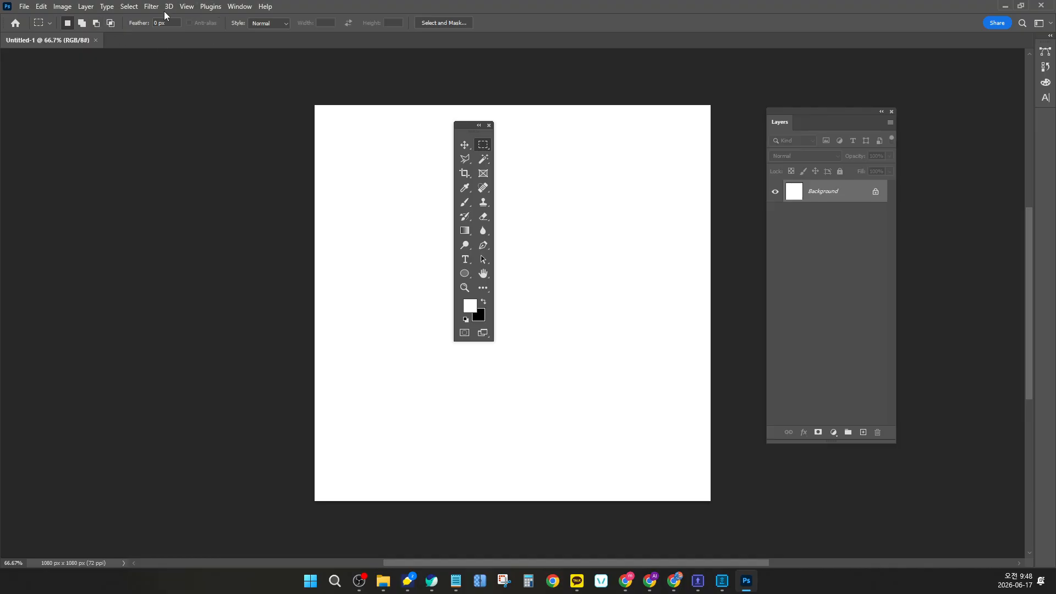
pyautogui.moveTo(463, 127); pyautogui.dragTo(149, 107)
pyautogui.moveTo(832, 115); pyautogui.dragTo(849, 136)
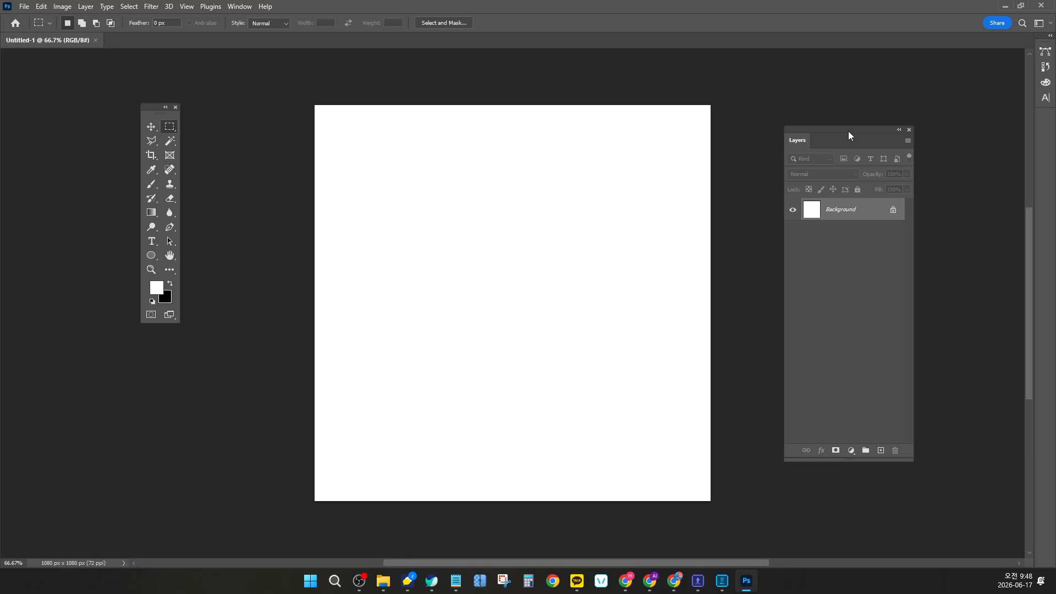
# Step: Expand the collapsed panel dock and float the Character panel and the Paths, History and Color group over the canvas
pyautogui.click(1050, 36)
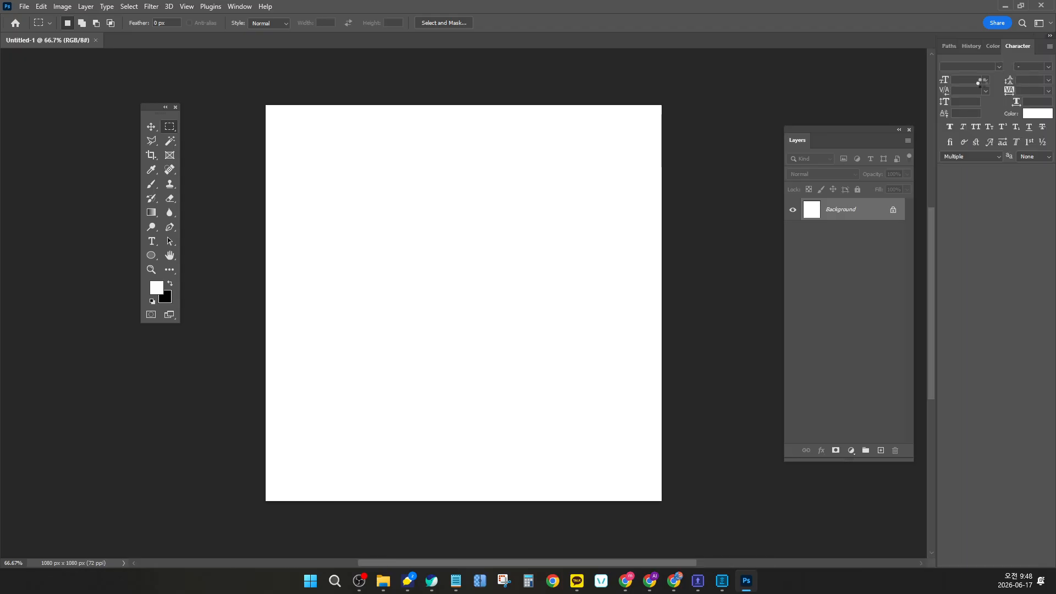
pyautogui.moveTo(1022, 46); pyautogui.dragTo(564, 186)
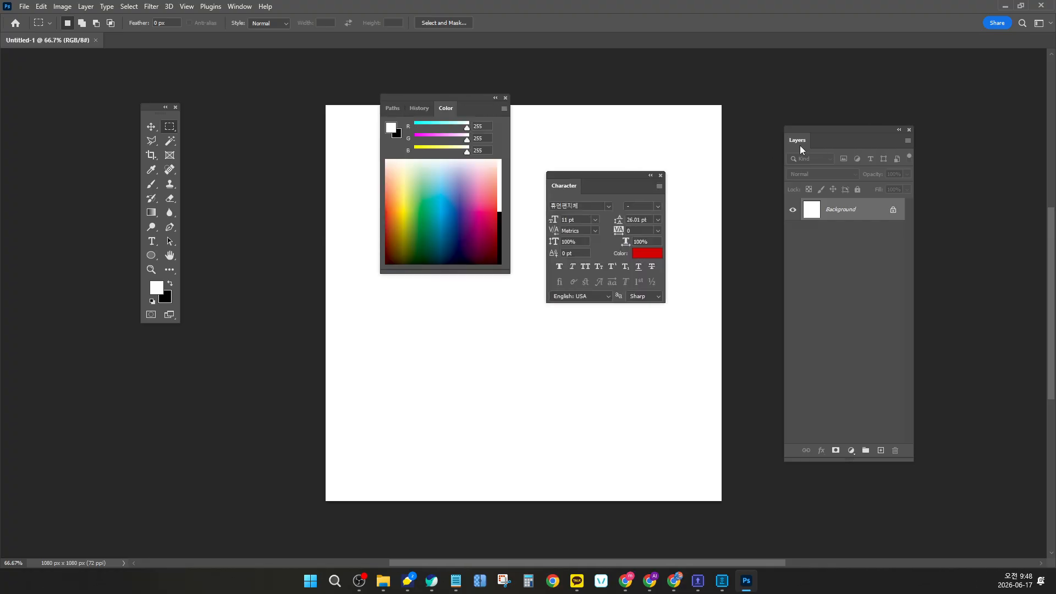
pyautogui.moveTo(801, 149)
pyautogui.mouseDown()
pyautogui.moveTo(753, 352)
pyautogui.moveTo(792, 161)
pyautogui.mouseUp()
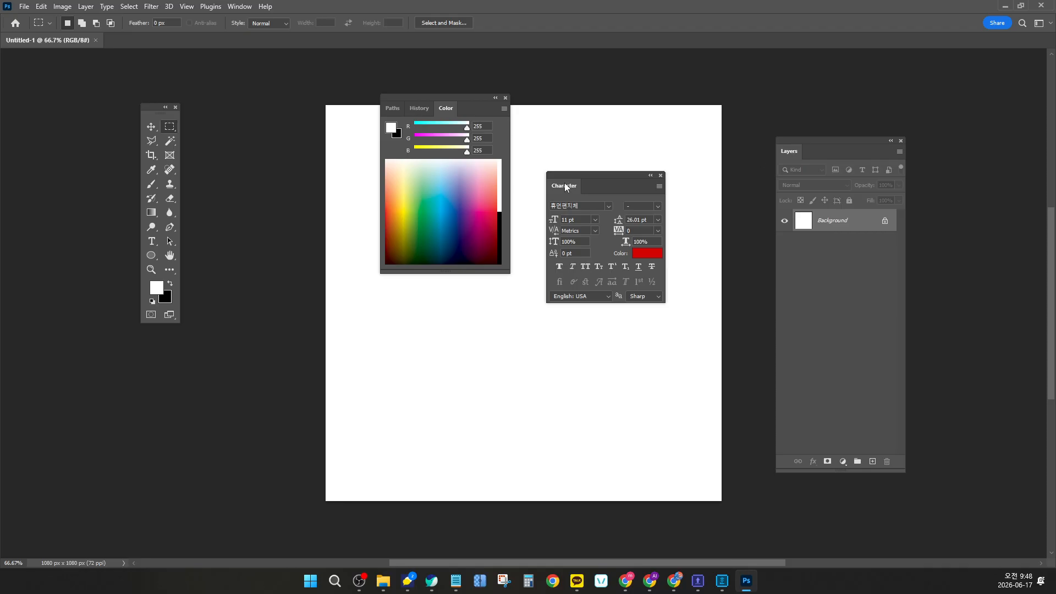
# Step: Combine the Character and Layers panels with the floating Paths, History and Color group, and check the list of available panels
pyautogui.moveTo(565, 187); pyautogui.dragTo(465, 109)
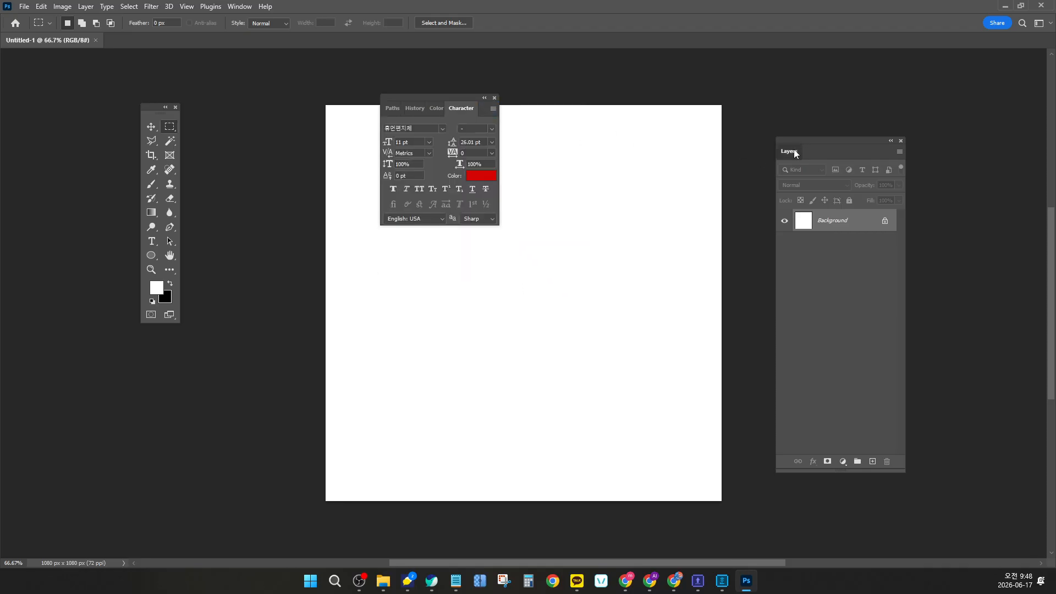
pyautogui.moveTo(795, 154); pyautogui.dragTo(753, 115)
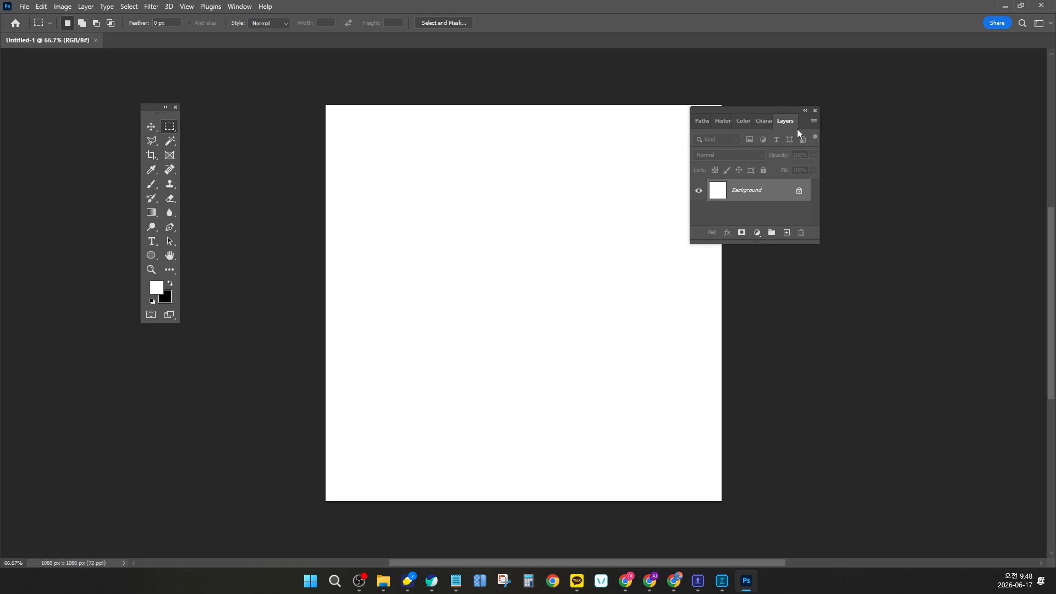
pyautogui.click(240, 7)
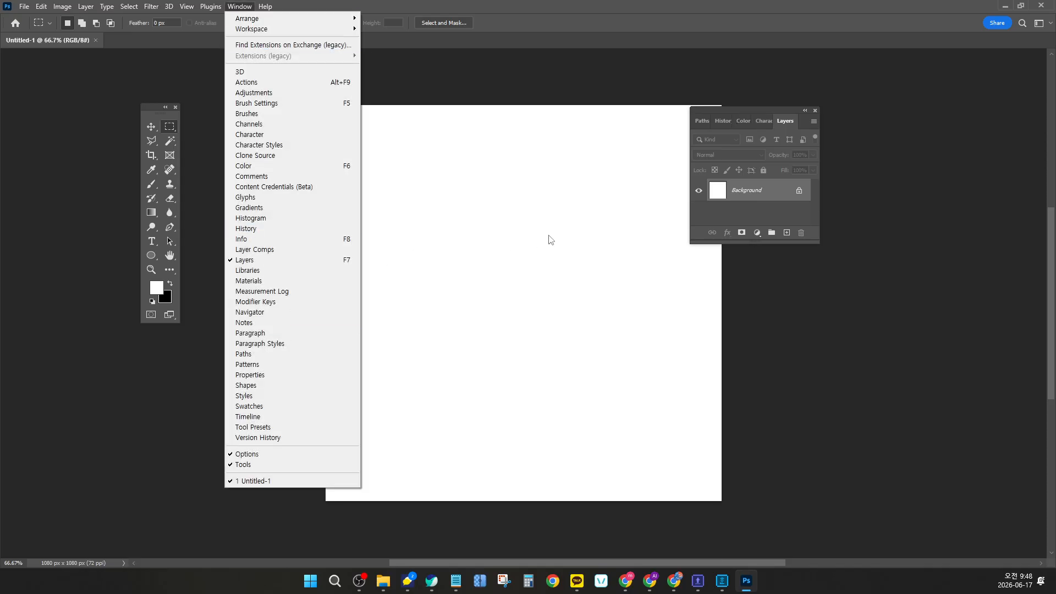
pyautogui.click(560, 201)
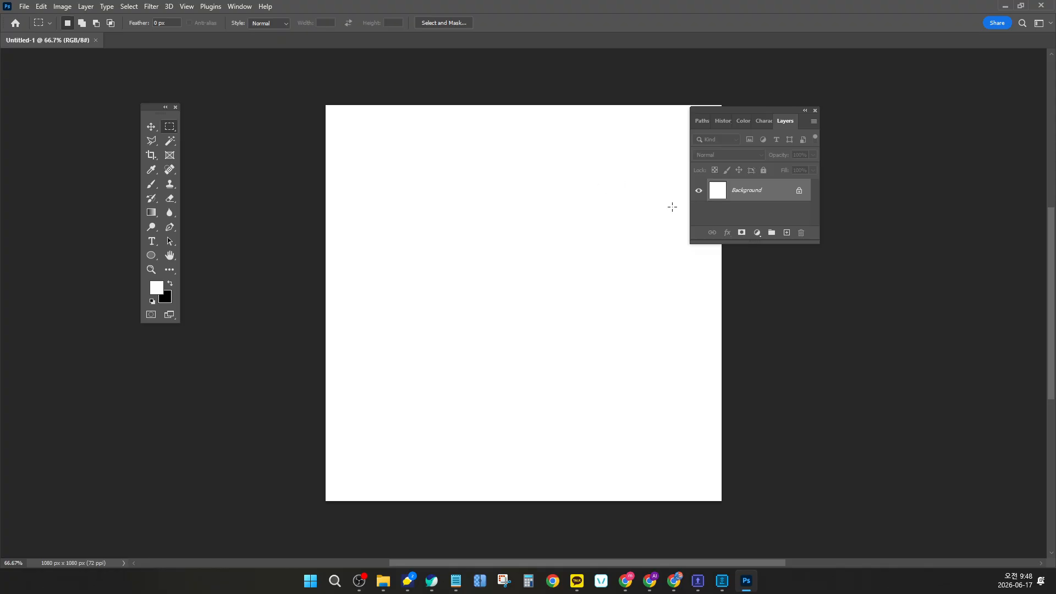
# Step: Detach the Layers and Character panels from the combined group as separate floating panels over the canvas
pyautogui.moveTo(789, 124); pyautogui.dragTo(385, 177)
pyautogui.click(770, 121)
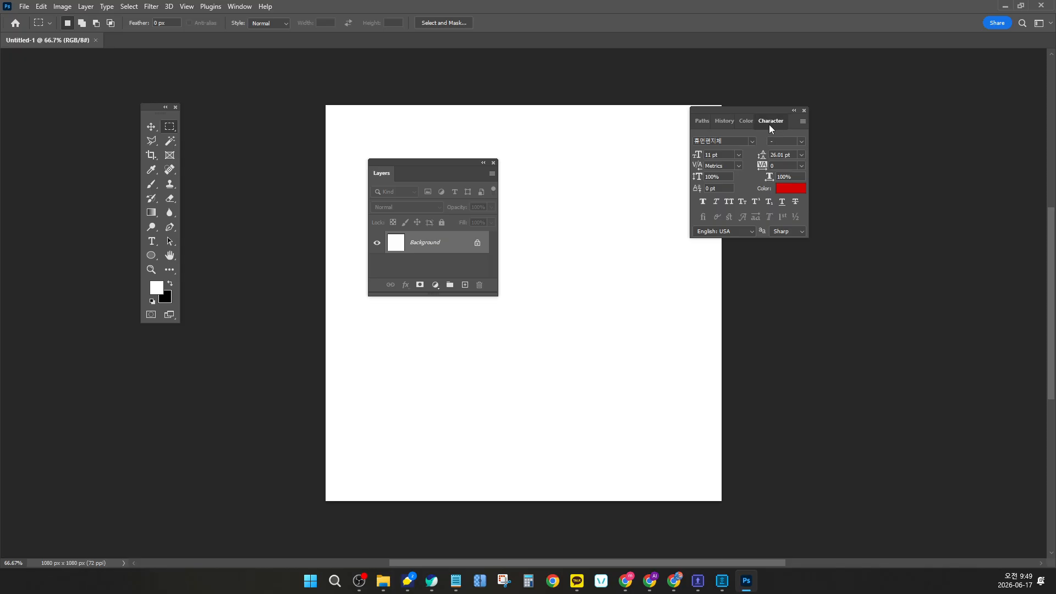
pyautogui.moveTo(769, 125); pyautogui.dragTo(595, 307)
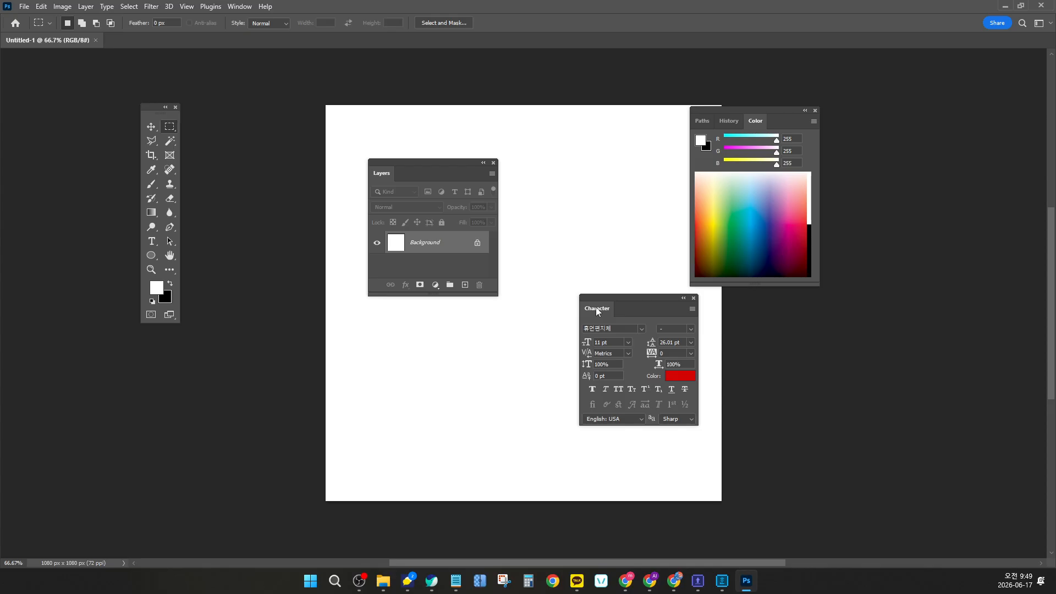
# Step: Check the list of open panels, move the Layers panel beside the canvas and the Character panel over the canvas's upper-left area
pyautogui.click(239, 7)
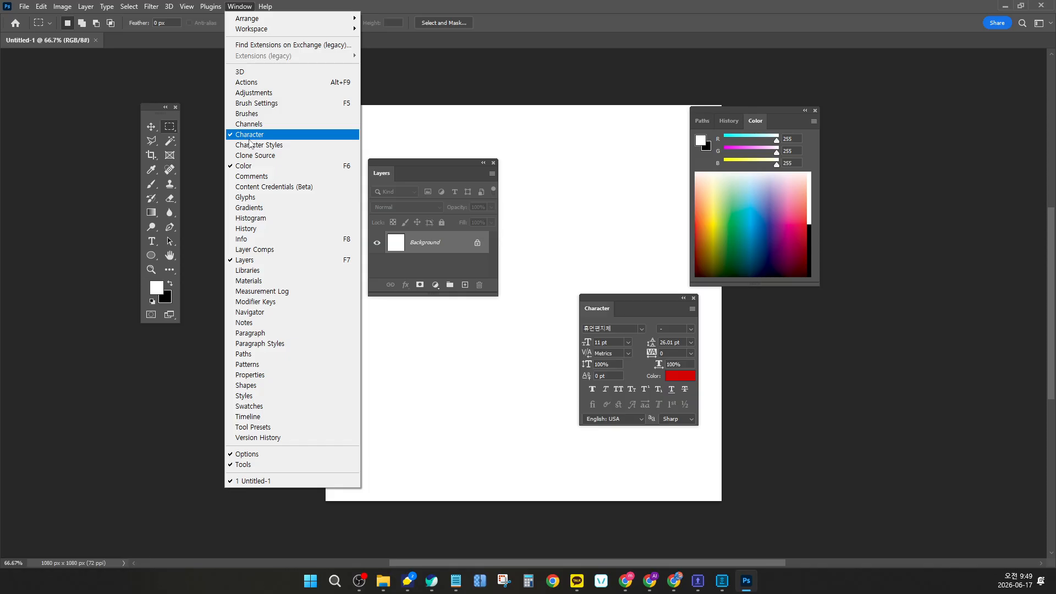
pyautogui.click(589, 308)
pyautogui.moveTo(590, 308); pyautogui.dragTo(531, 175)
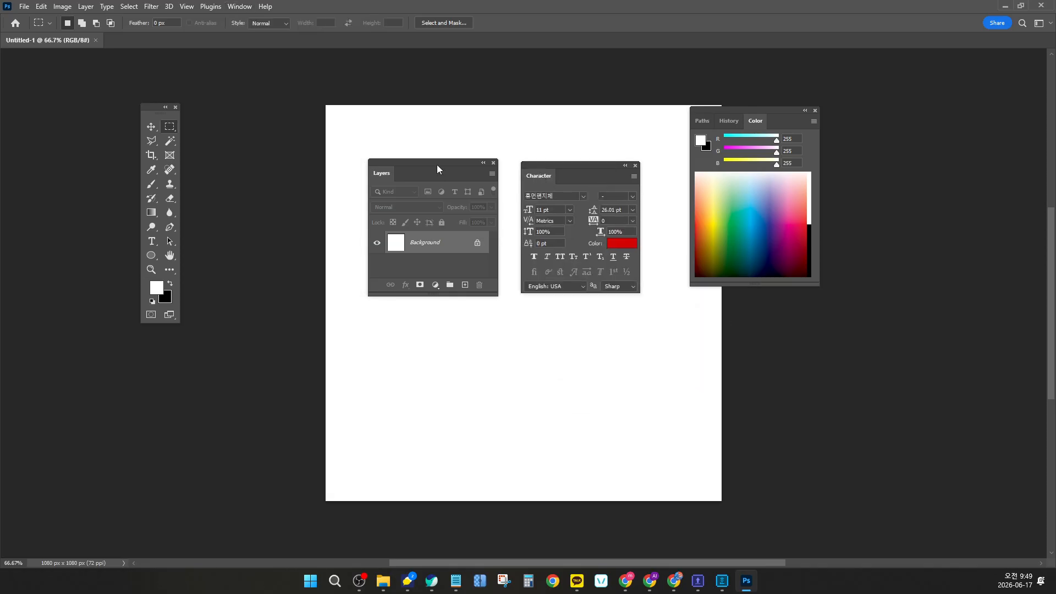
pyautogui.moveTo(439, 169); pyautogui.dragTo(862, 311)
pyautogui.moveTo(555, 167); pyautogui.dragTo(380, 129)
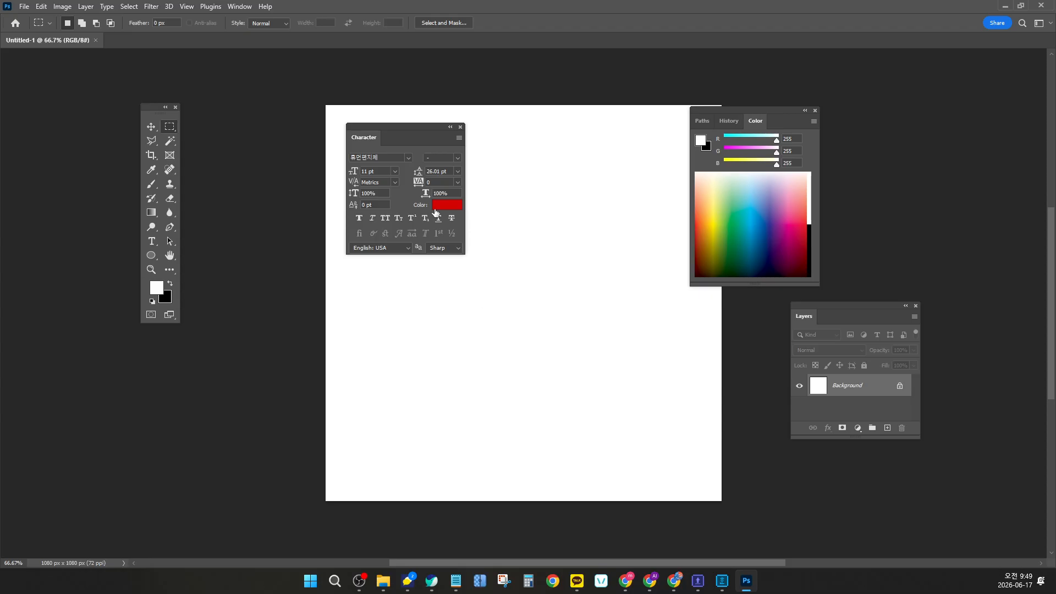
# Step: Detach the Color and History panels from the Paths group and place them as separate floating panels over the canvas
pyautogui.click(241, 7)
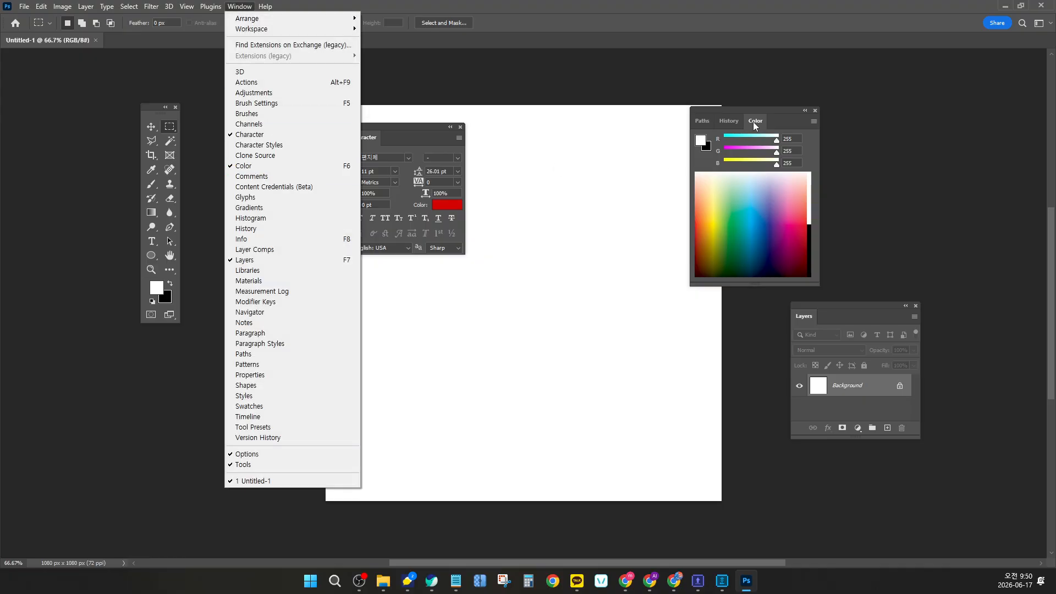
pyautogui.moveTo(755, 126); pyautogui.dragTo(499, 127)
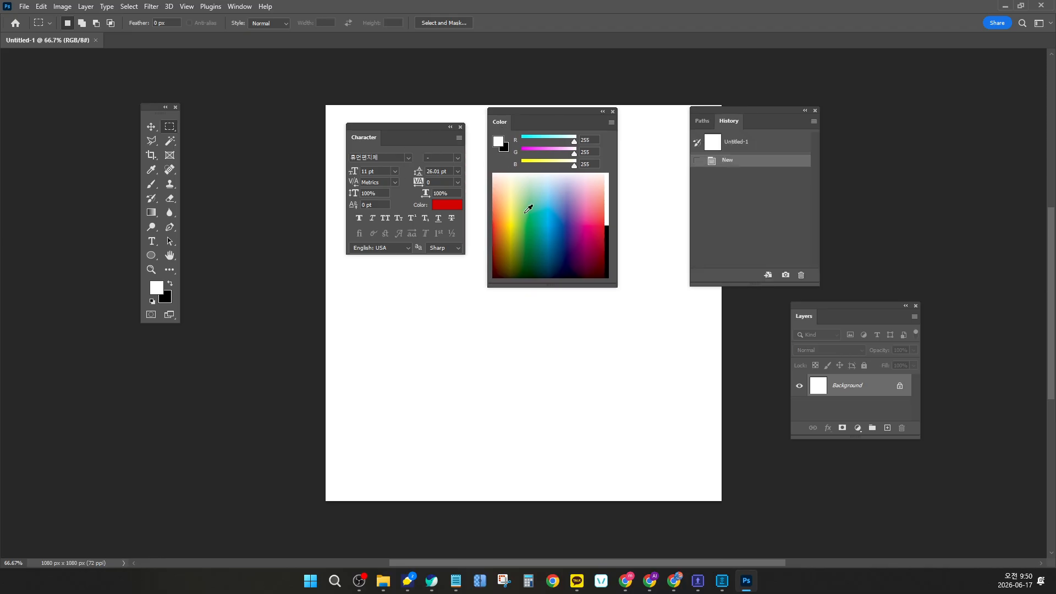
pyautogui.moveTo(737, 106); pyautogui.dragTo(752, 125)
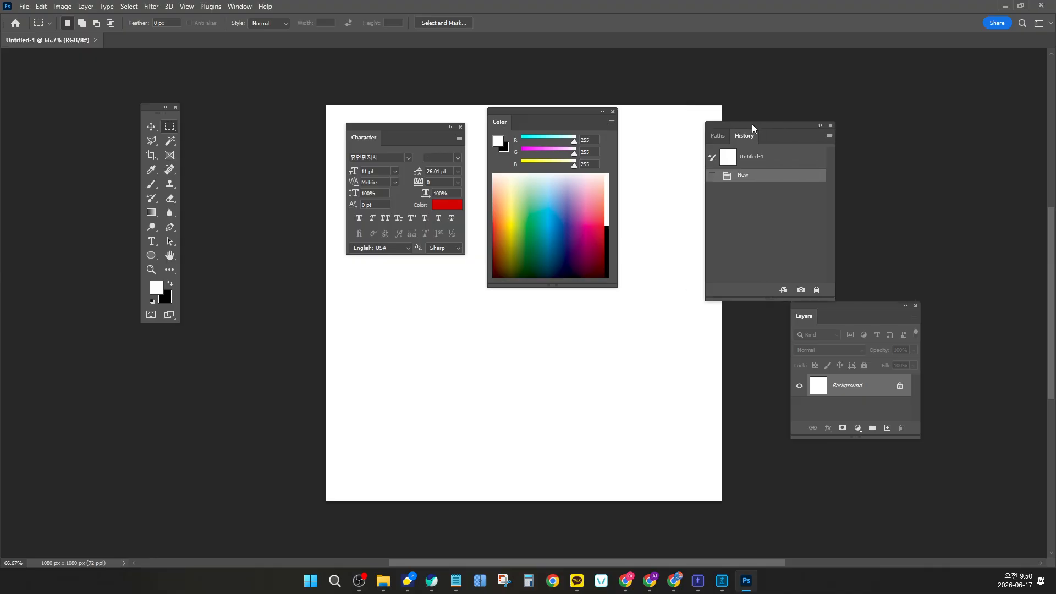
pyautogui.click(239, 6)
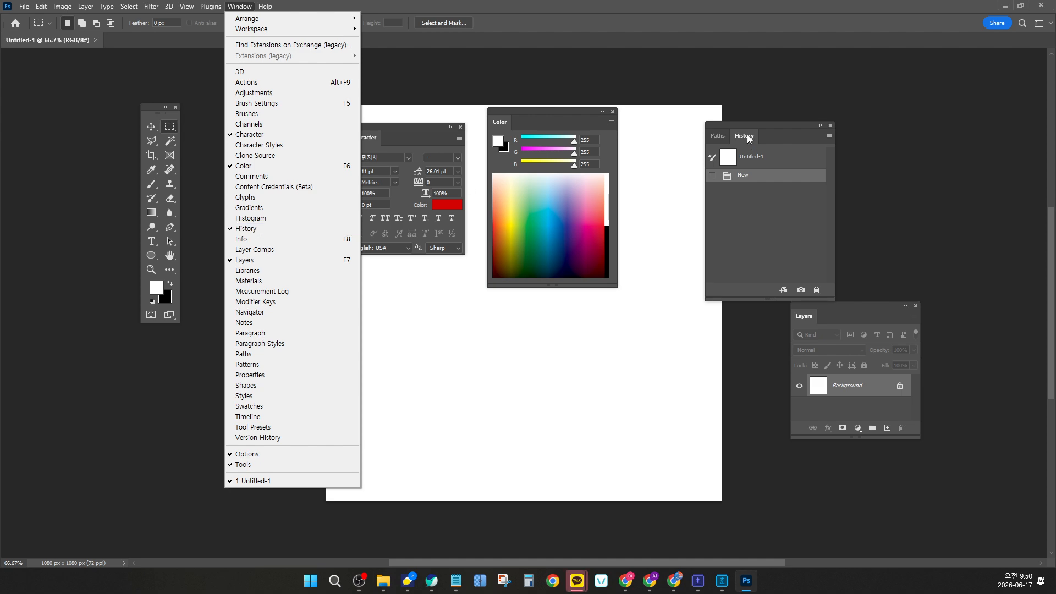
pyautogui.moveTo(747, 135); pyautogui.dragTo(369, 302)
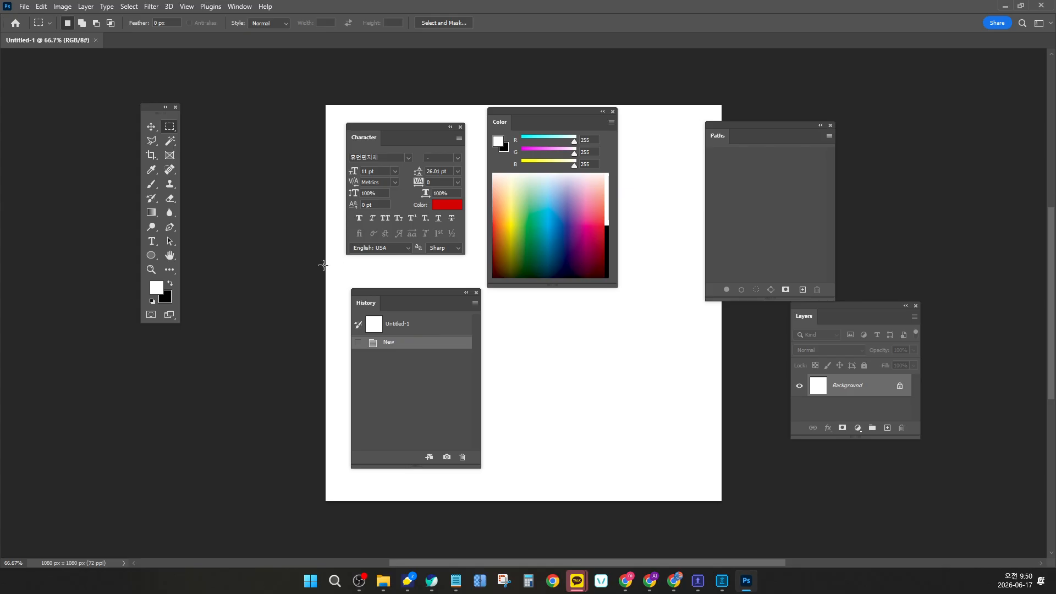
# Step: Place the Layers panel over the canvas beneath the Color panel, and shift the Paths panel closer to the Color panel
pyautogui.click(242, 6)
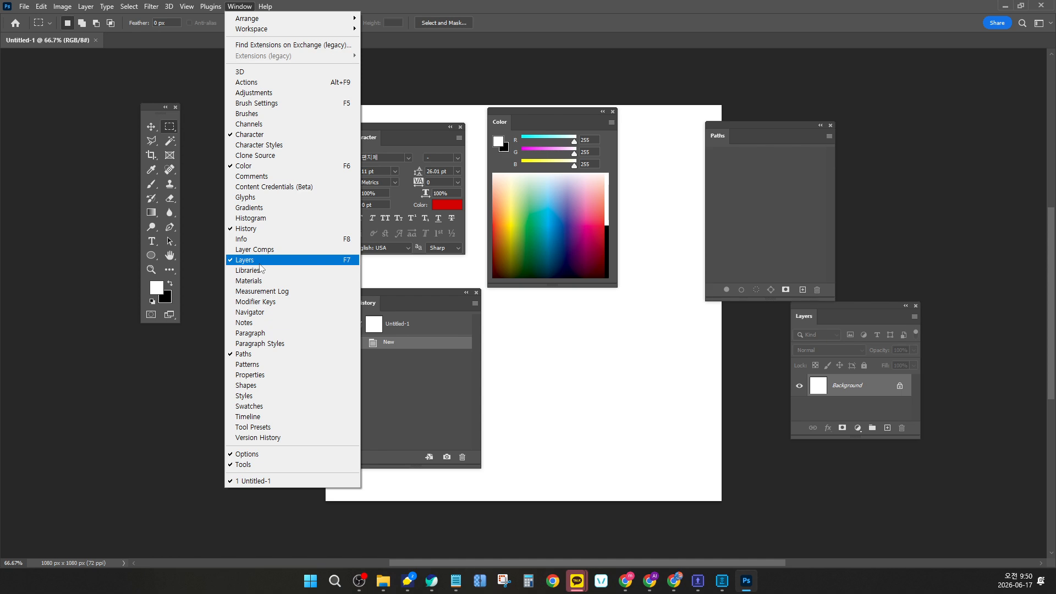
pyautogui.moveTo(840, 306); pyautogui.dragTo(526, 309)
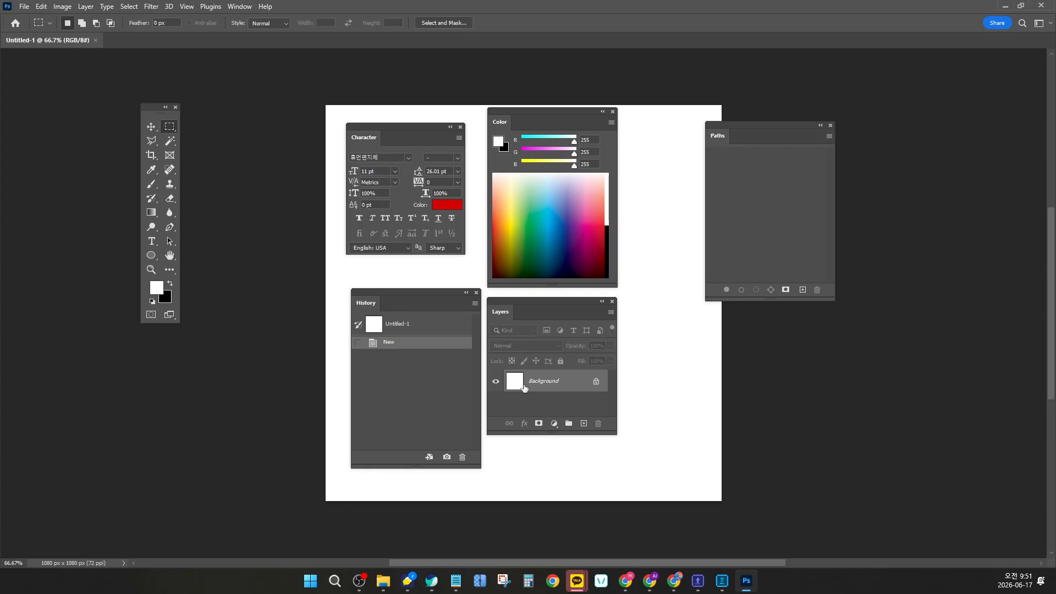
pyautogui.click(240, 6)
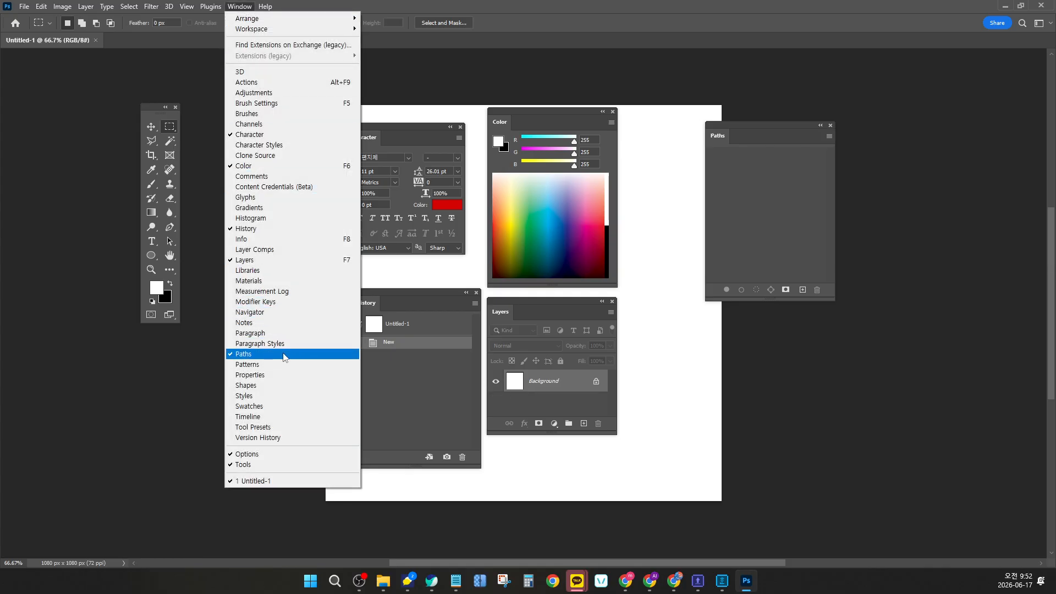
pyautogui.moveTo(748, 128); pyautogui.dragTo(695, 120)
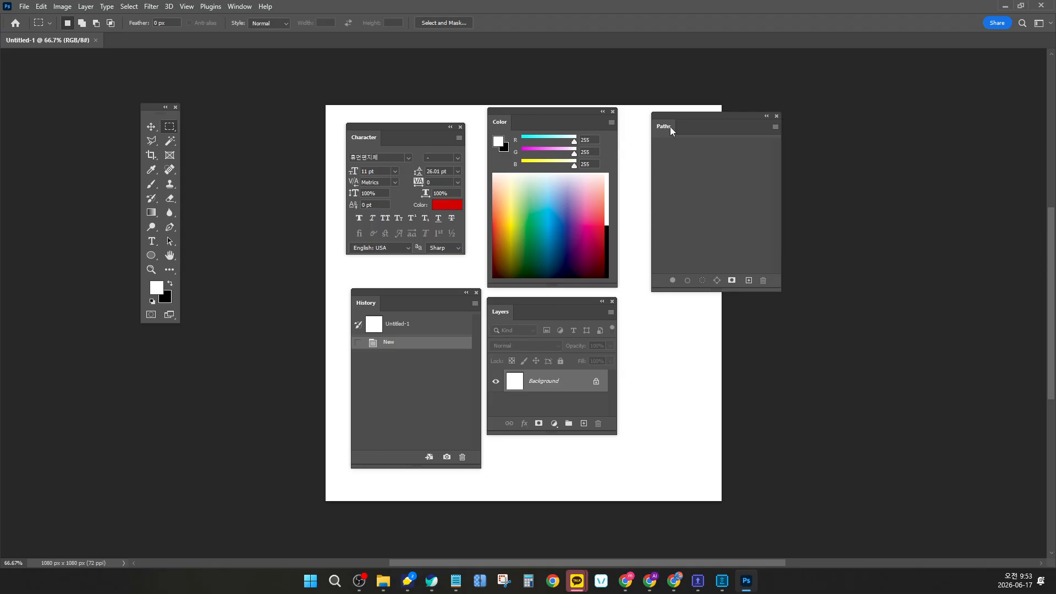
# Step: Combine the Paths, Character, Layers and History panels with the Color panel and dock the group at the workspace's right edge
pyautogui.moveTo(668, 125); pyautogui.dragTo(529, 125)
pyautogui.moveTo(387, 143); pyautogui.dragTo(557, 127)
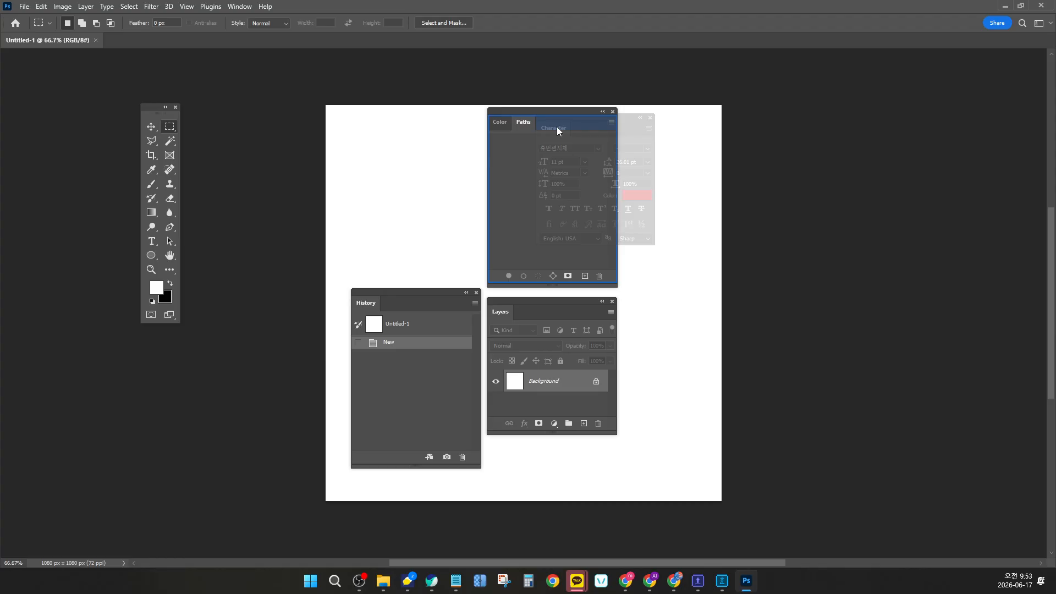
pyautogui.moveTo(557, 127); pyautogui.dragTo(557, 127)
pyautogui.moveTo(496, 315); pyautogui.dragTo(555, 129)
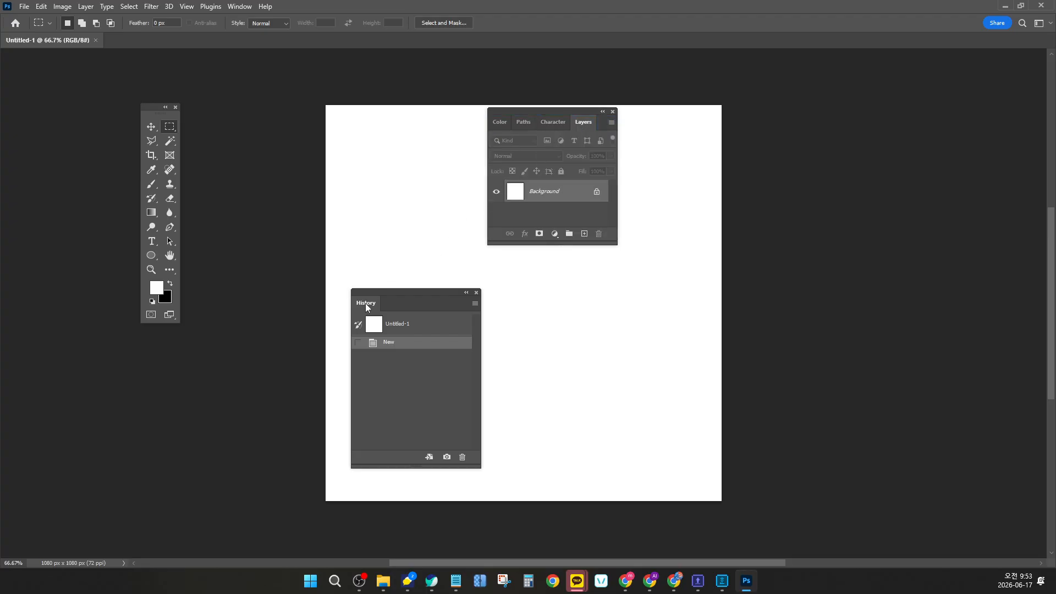
pyautogui.moveTo(365, 303); pyautogui.dragTo(1052, 97)
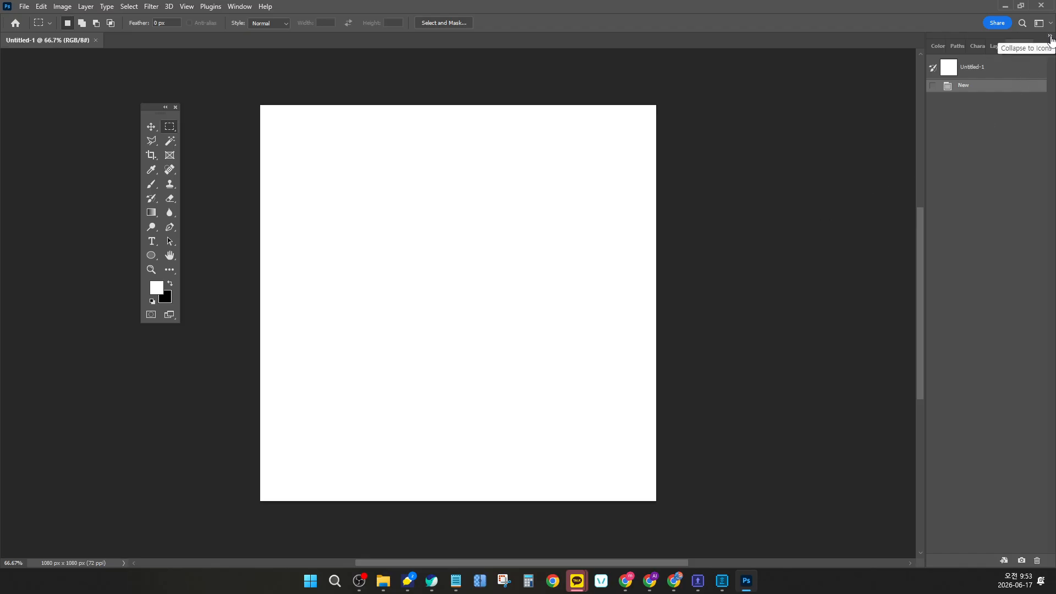
# Step: Toggle the docked panel group between expanded and collapsed, leaving it collapsed to icons
pyautogui.click(1049, 37)
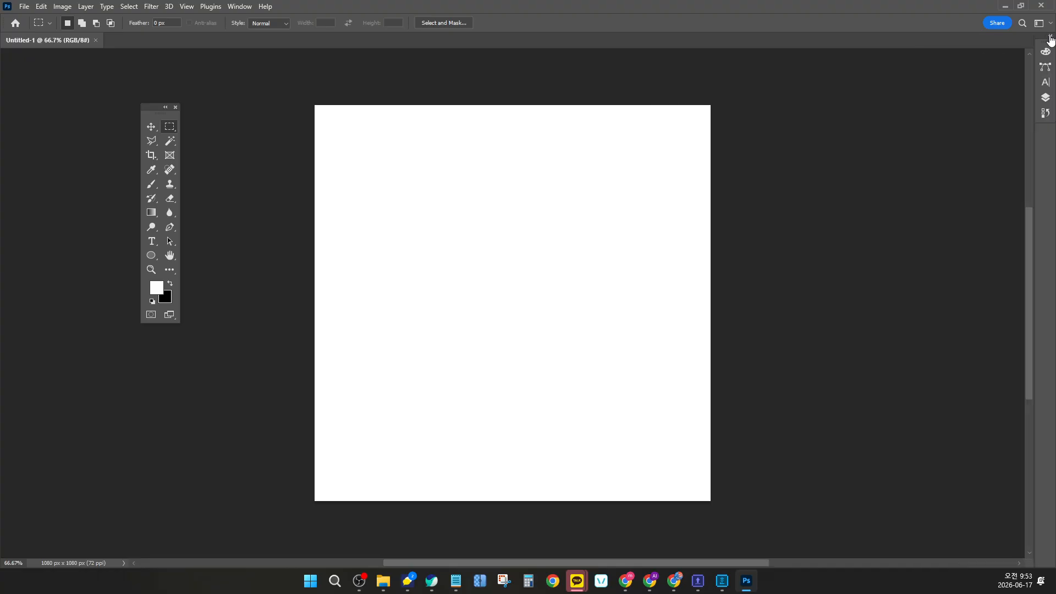
pyautogui.click(1049, 37)
pyautogui.click(1050, 37)
pyautogui.click(1050, 36)
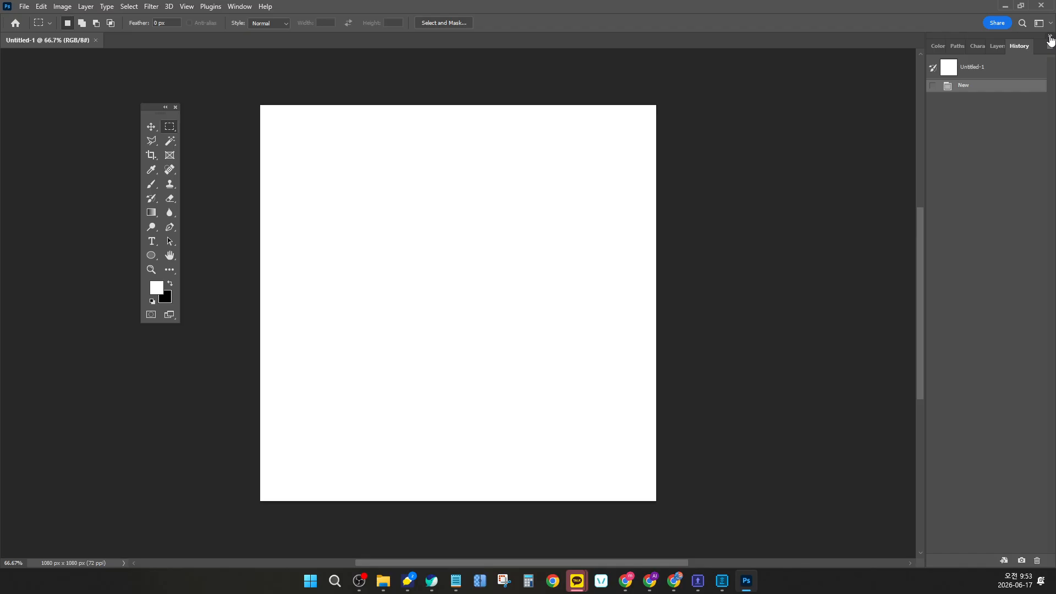
pyautogui.click(1050, 37)
pyautogui.click(1050, 37)
pyautogui.click(1050, 37)
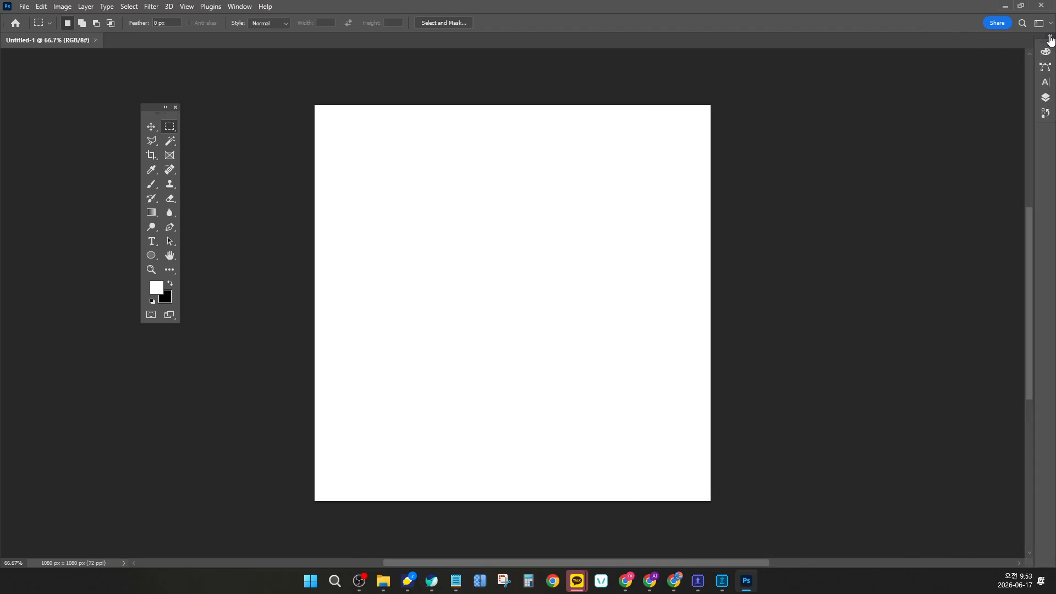
pyautogui.click(1050, 37)
pyautogui.click(1050, 36)
pyautogui.click(1050, 37)
pyautogui.click(1050, 37)
# Step: Move the Tools panel farther away from the canvas and save the panel layout as a new workspace named 디투마
pyautogui.moveTo(154, 108); pyautogui.dragTo(100, 95)
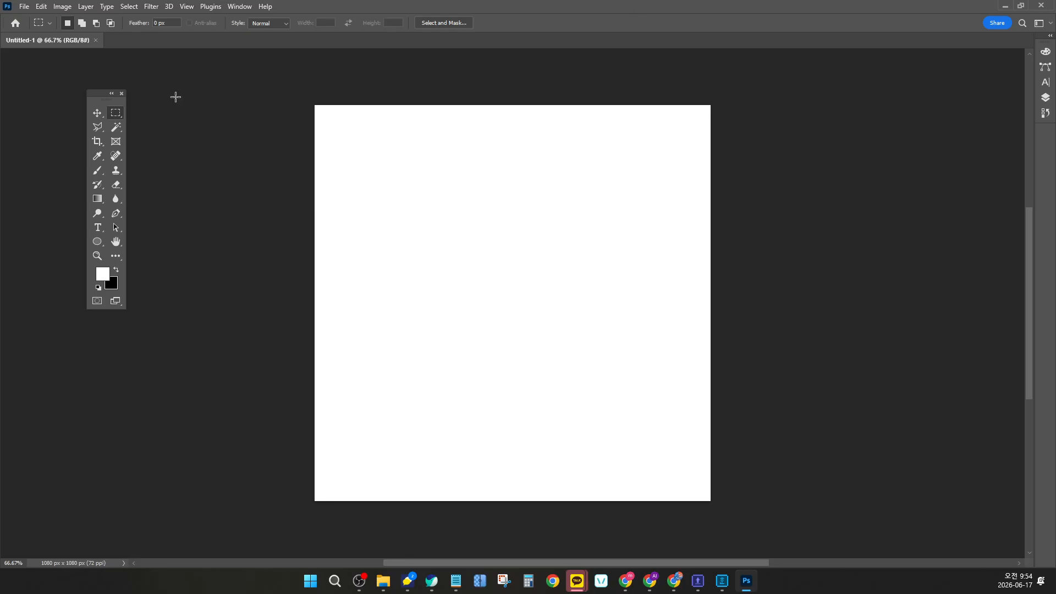
pyautogui.click(240, 6)
pyautogui.click(242, 6)
pyautogui.click(242, 6)
pyautogui.click(242, 6)
pyautogui.click(242, 6)
pyautogui.click(242, 6)
pyautogui.click(242, 6)
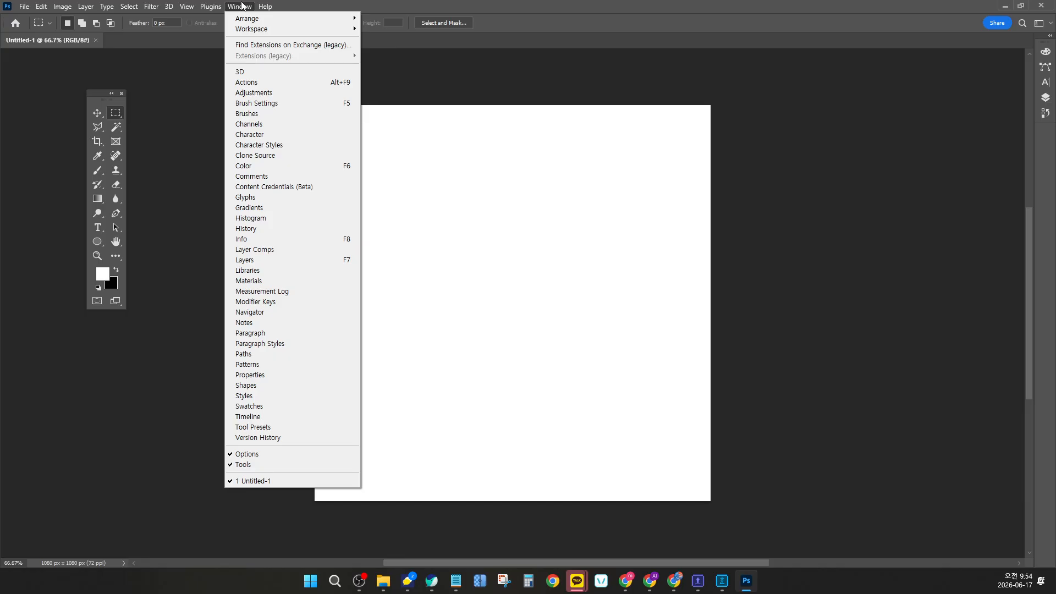
pyautogui.moveTo(239, 29)
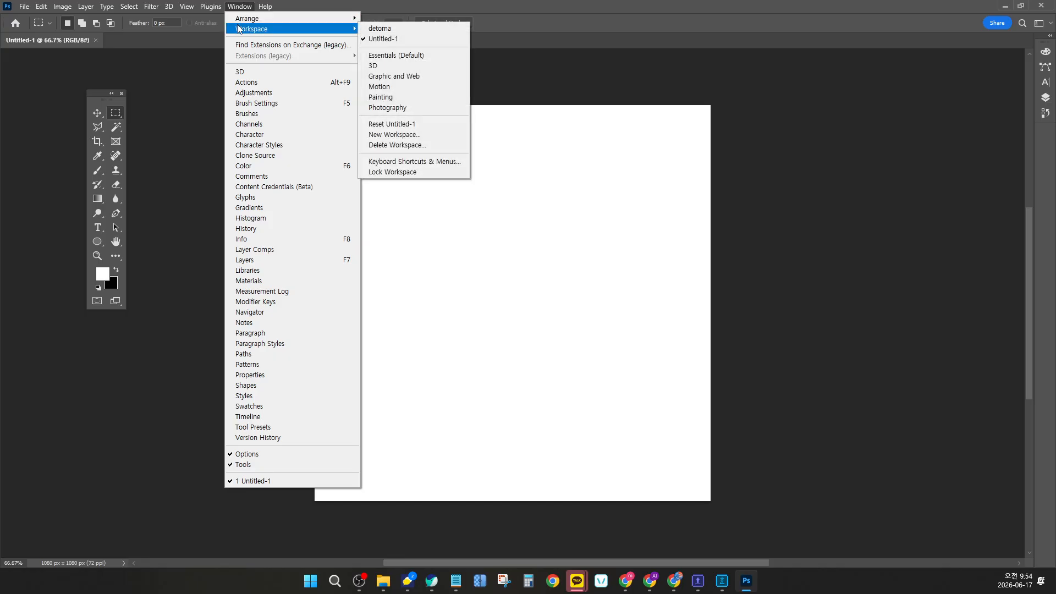
pyautogui.click(408, 137)
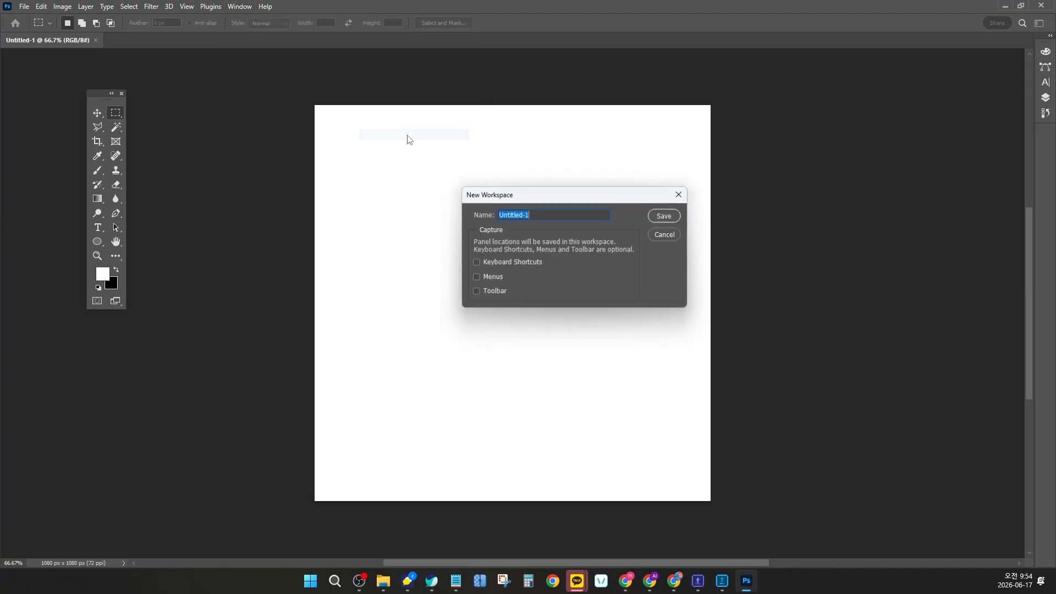
pyautogui.moveTo(555, 195); pyautogui.dragTo(585, 160)
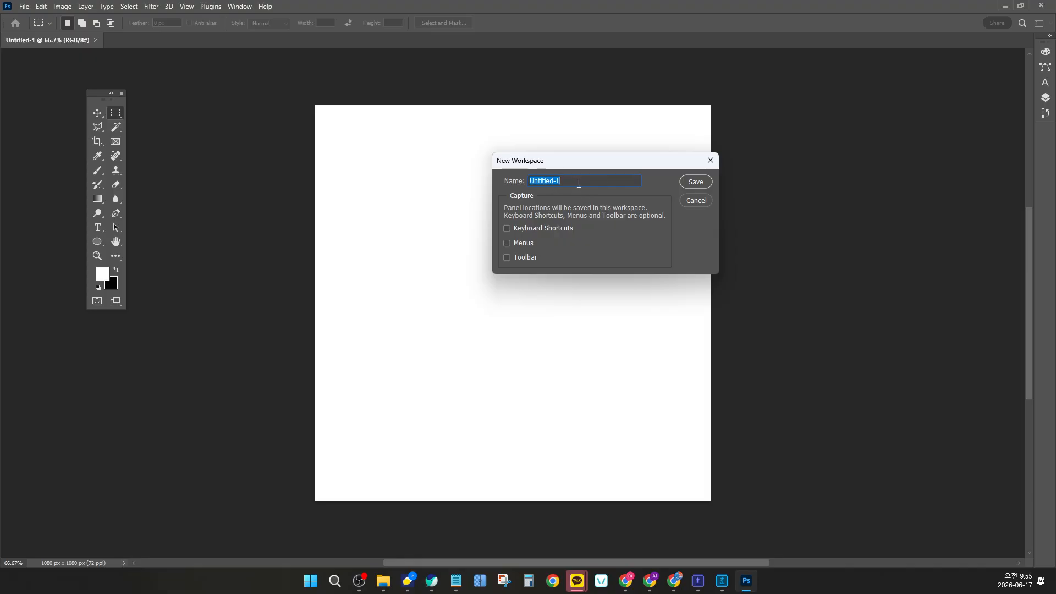
pyautogui.write('디투마')
pyautogui.press('Return')
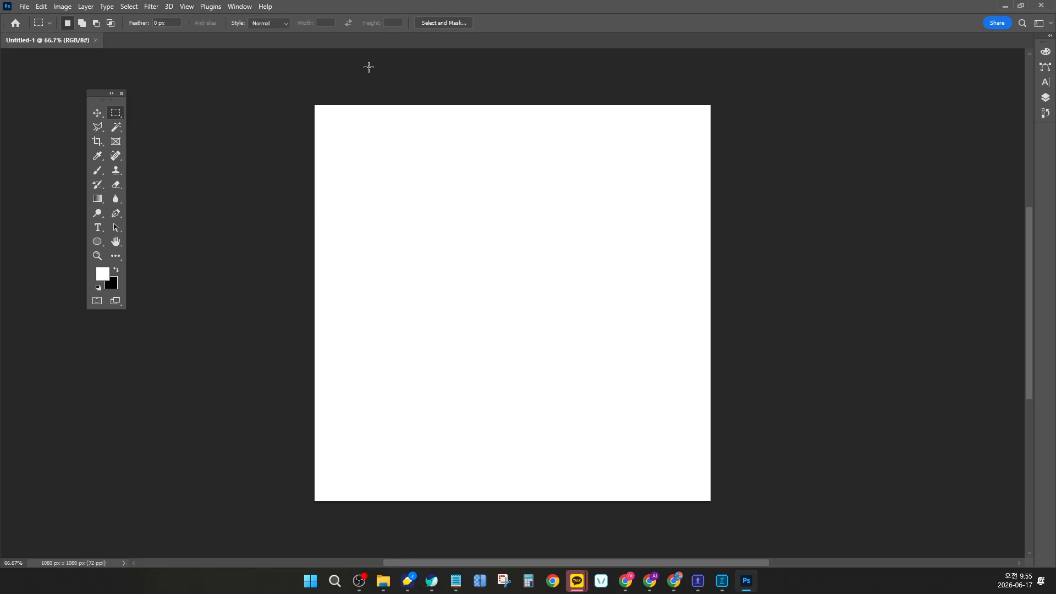
# Step: Switch to the Motion workspace and return to the saved 디투마 workspace
pyautogui.click(241, 7)
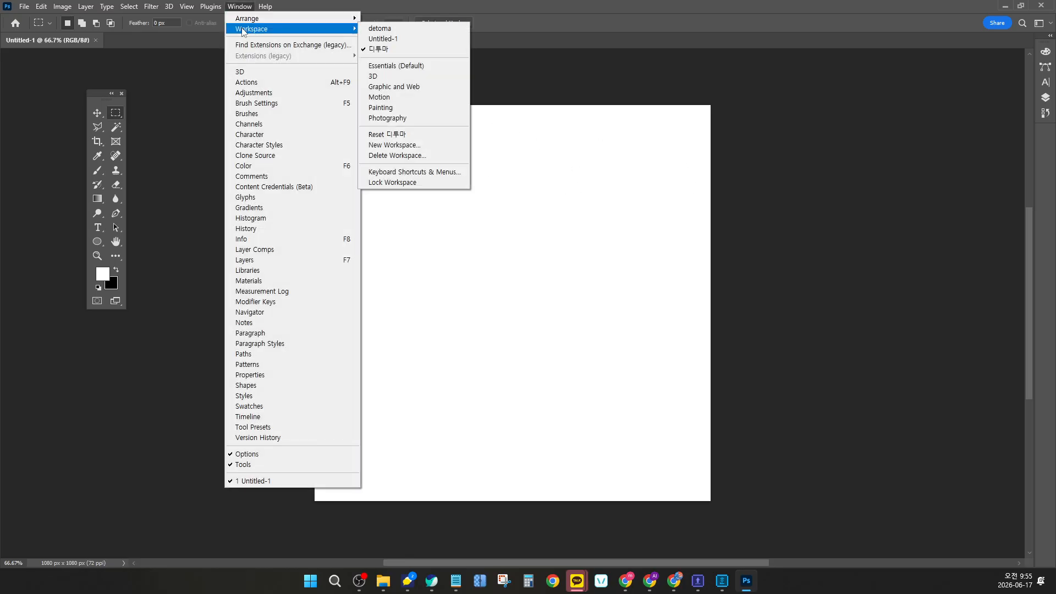
pyautogui.click(385, 97)
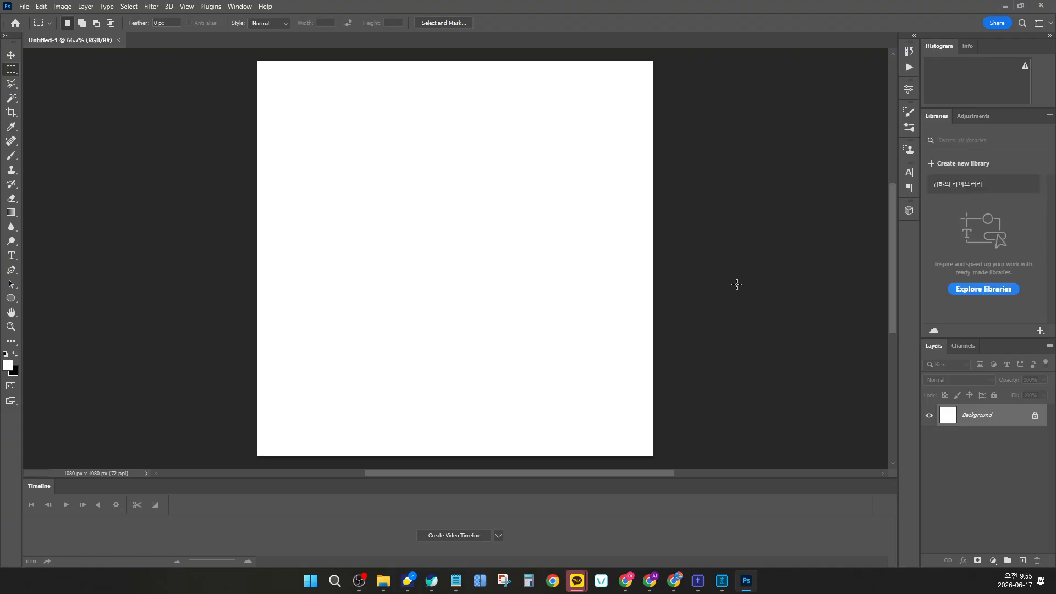
pyautogui.click(240, 7)
pyautogui.moveTo(242, 32)
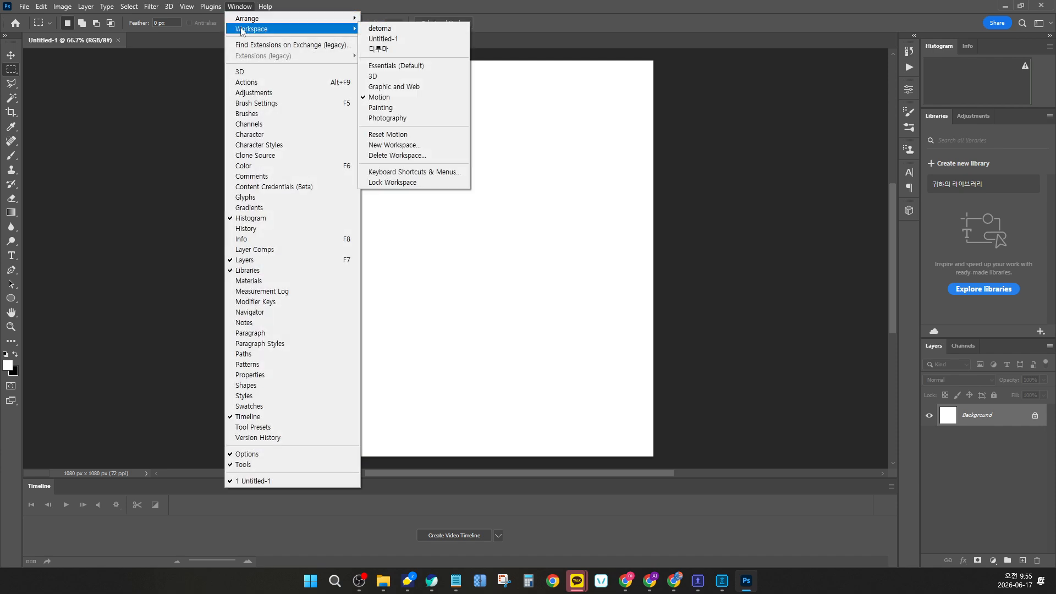
pyautogui.click(387, 50)
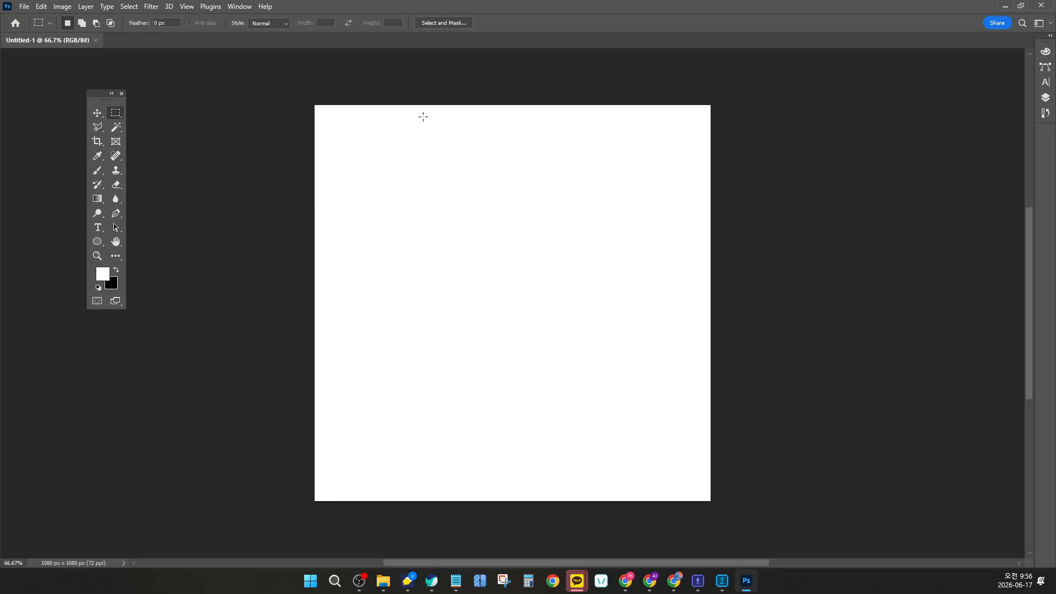
# Step: Start opening an existing file and browse the images in the 포토샵 기초 folder
pyautogui.click(24, 7)
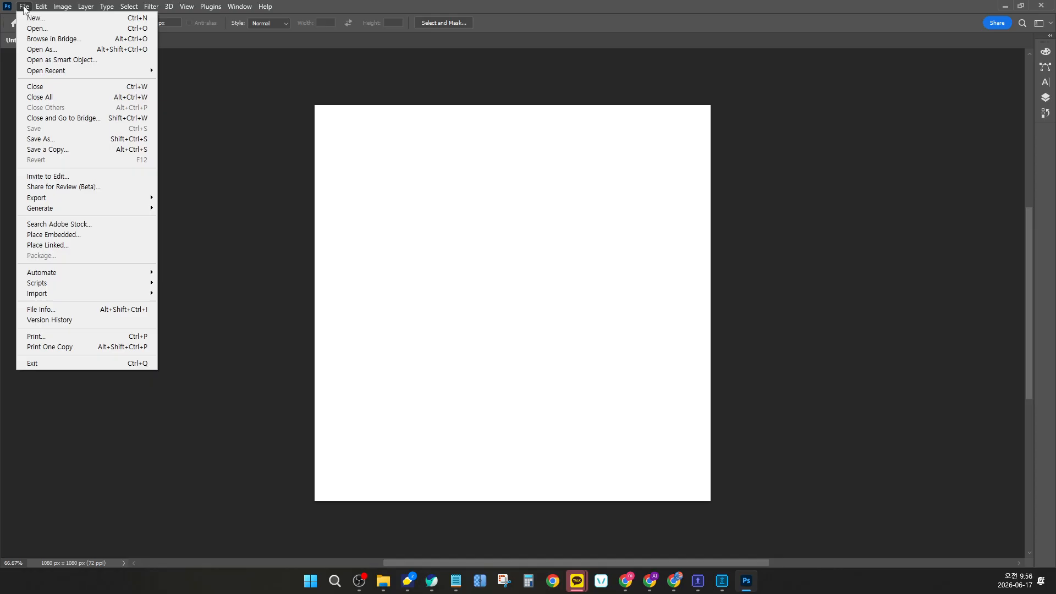
pyautogui.click(24, 7)
pyautogui.click(24, 7)
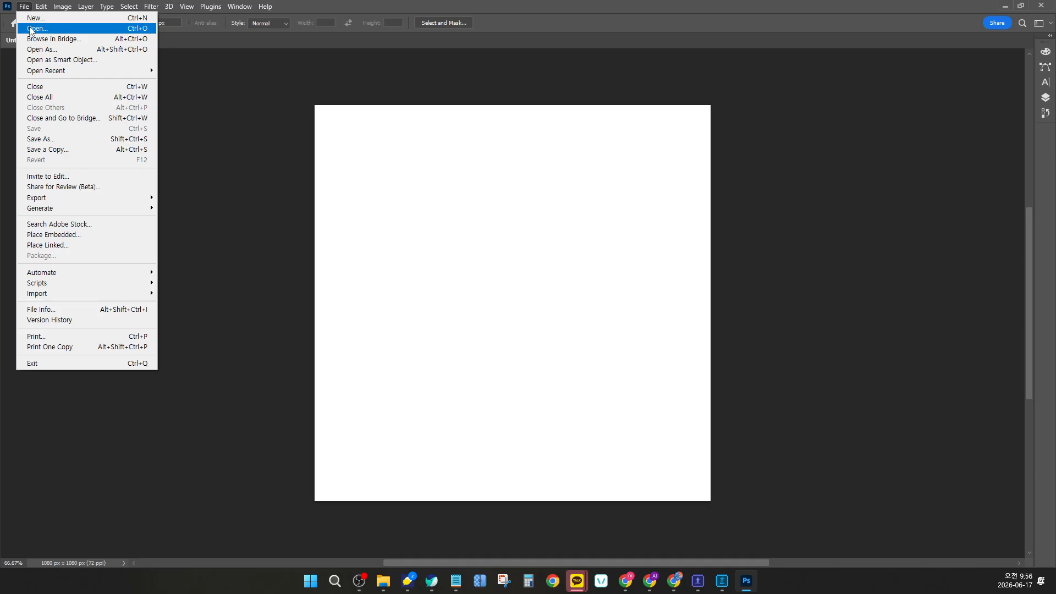
pyautogui.click(30, 28)
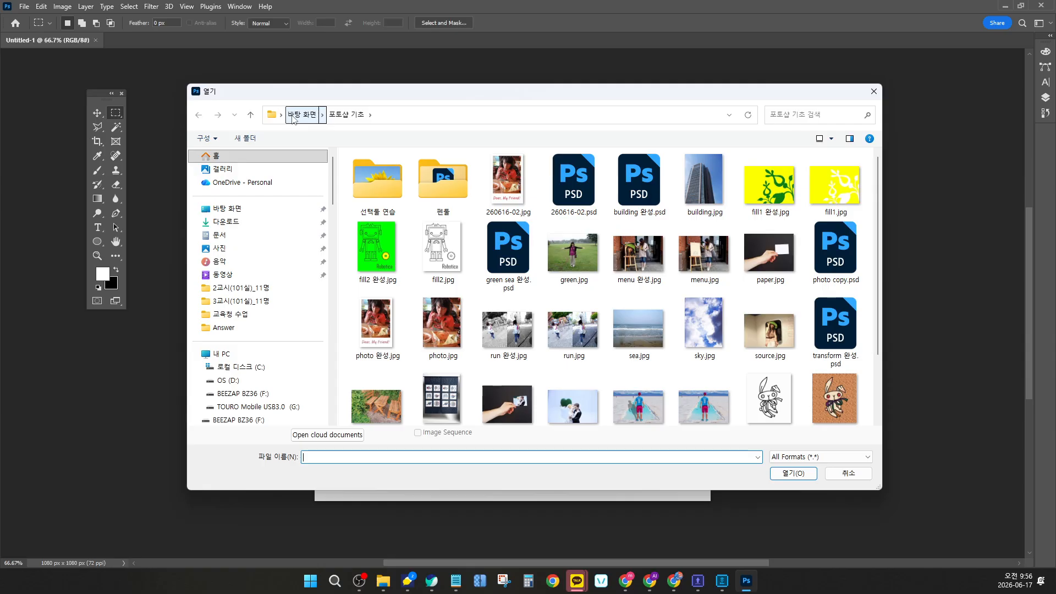
pyautogui.scroll(-1, 649, 220)
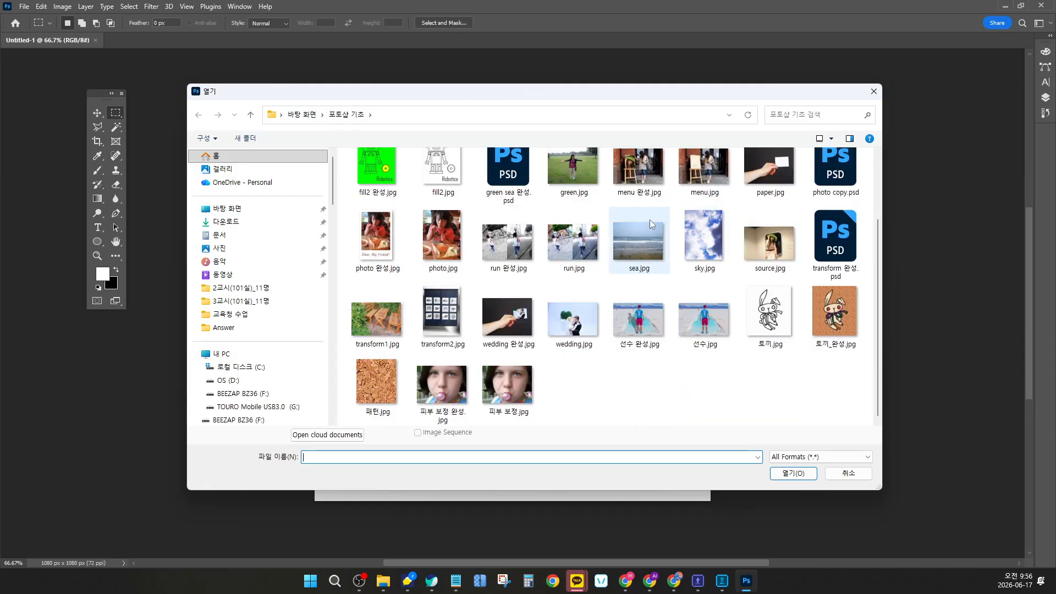
pyautogui.scroll(1, 646, 237)
pyautogui.scroll(-1, 464, 339)
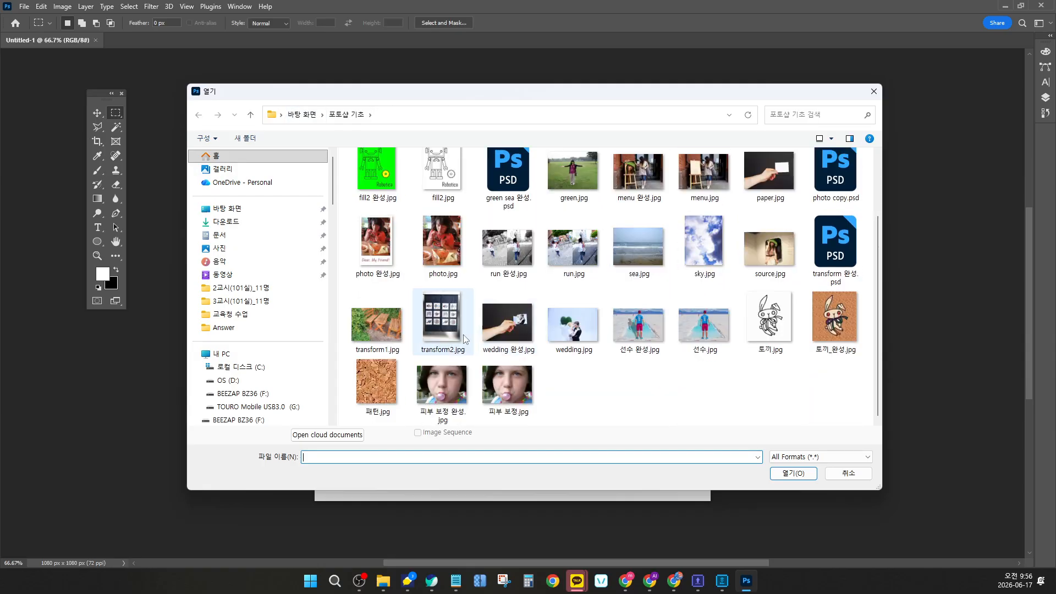
# Step: Compare the finished photo 완성.jpg with the source photo.jpg by selecting each file alternately
pyautogui.click(384, 258)
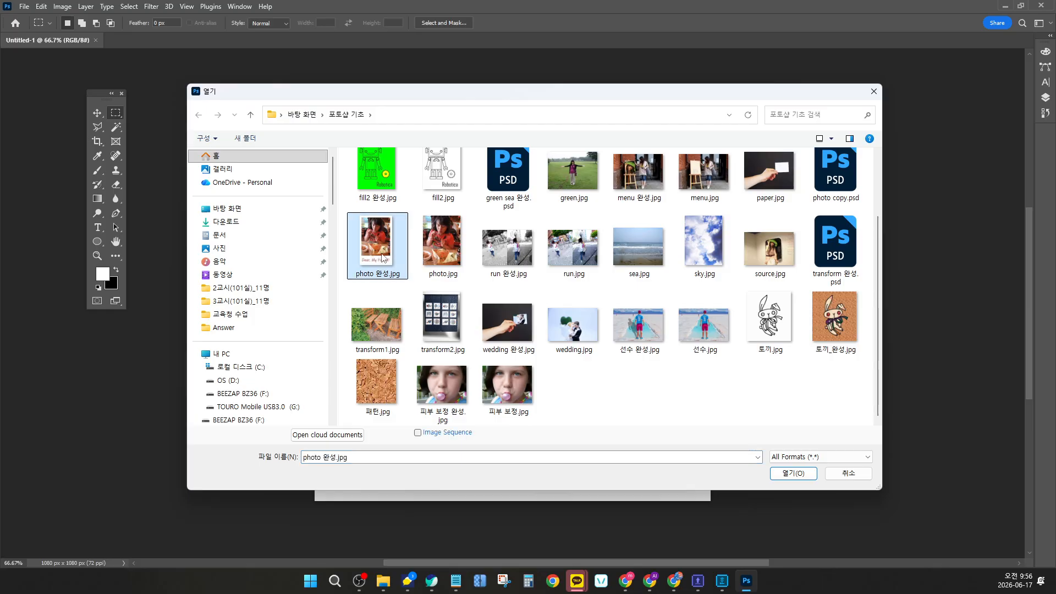
pyautogui.click(447, 245)
pyautogui.click(392, 246)
pyautogui.click(437, 241)
pyautogui.click(385, 246)
pyautogui.click(438, 241)
pyautogui.click(386, 247)
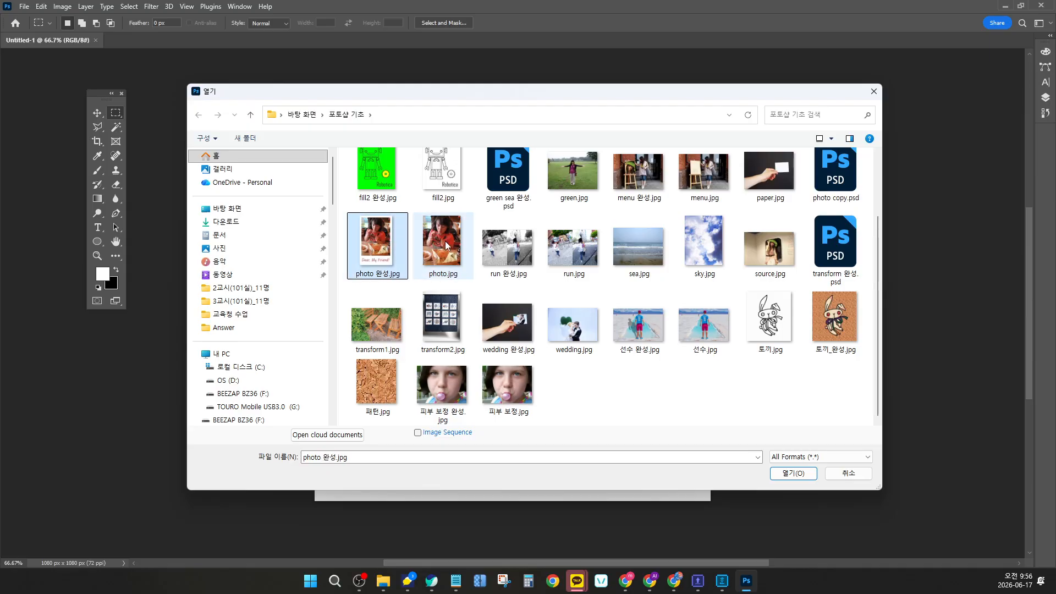
pyautogui.click(444, 241)
# Step: Select the continuous range of files from photo 완성.jpg through 피부 보정.jpg and clear that selection
pyautogui.click(377, 247)
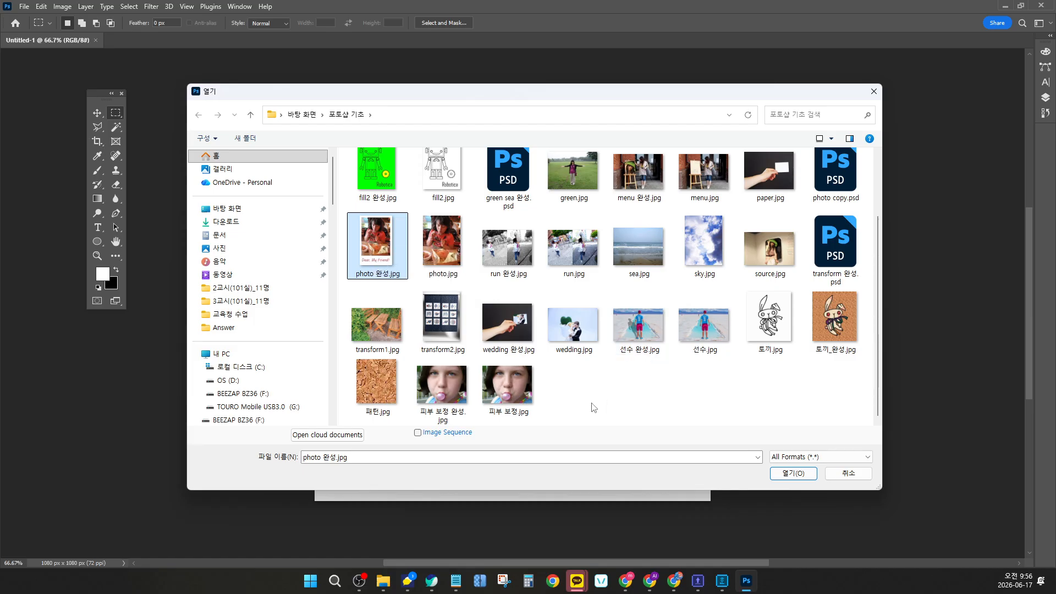
pyautogui.keyDown('shift'); pyautogui.click(516, 385); pyautogui.keyUp('shift')
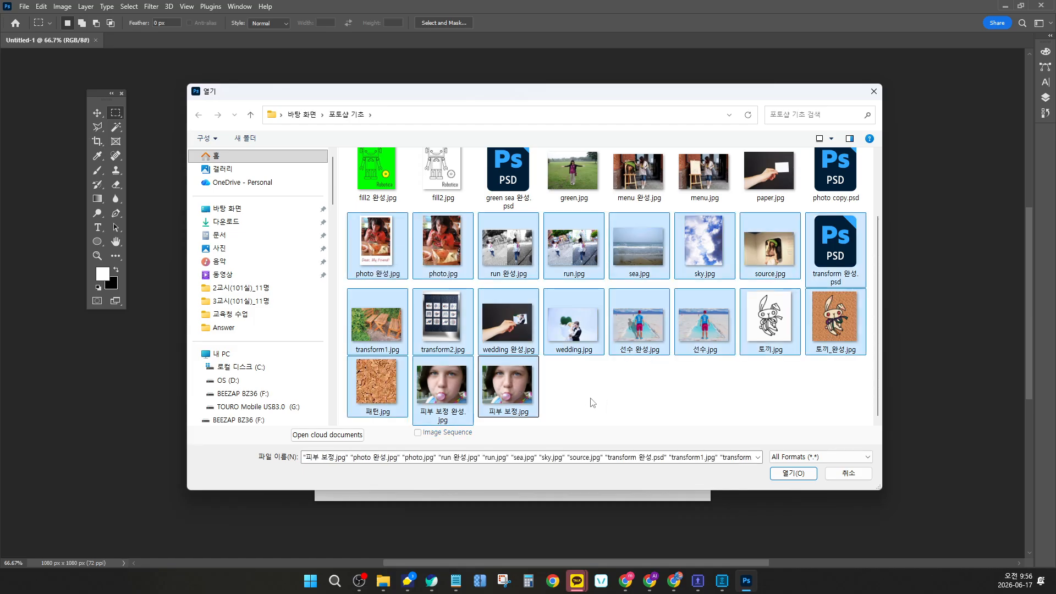
pyautogui.click(603, 414)
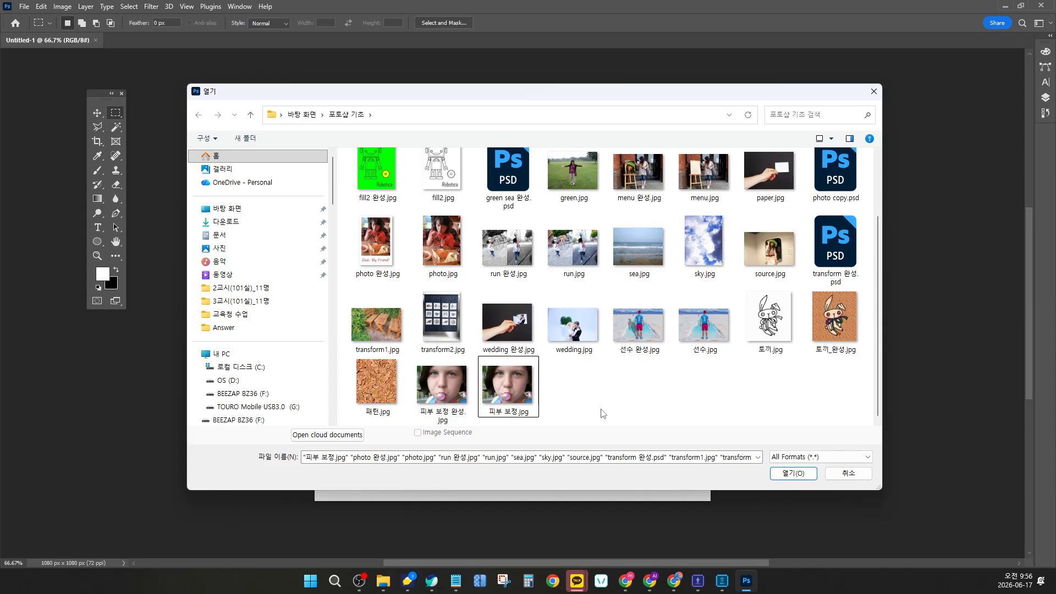
# Step: Select the non-adjacent files photo 완성.jpg, run 완성.jpg, wedding.jpg and sea.jpg together and clear that selection
pyautogui.click(377, 242)
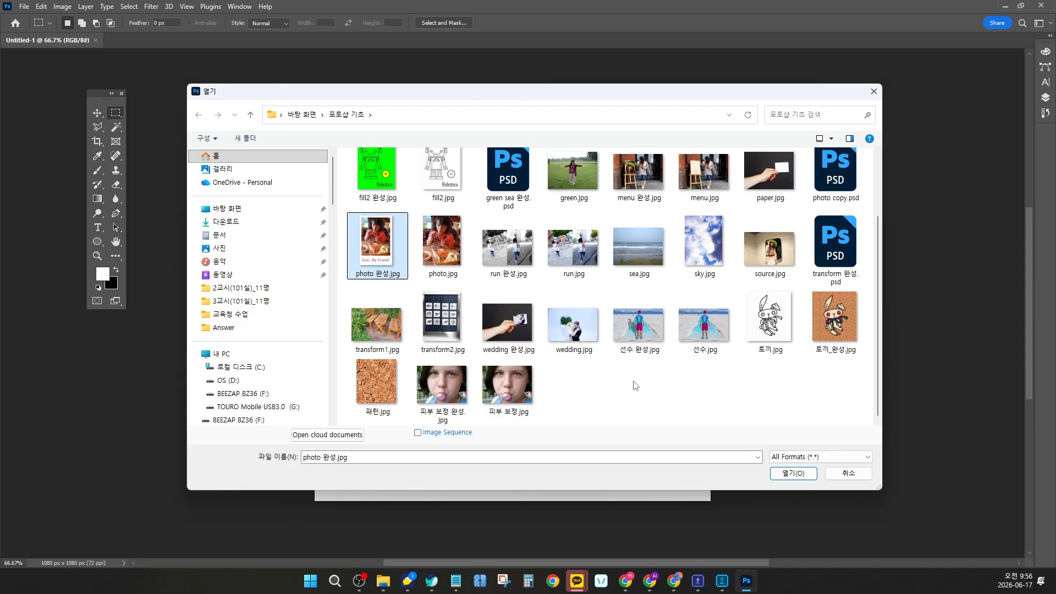
pyautogui.keyDown('ctrl'); pyautogui.click(507, 247); pyautogui.keyUp('ctrl')
pyautogui.keyDown('ctrl'); pyautogui.click(574, 322); pyautogui.keyUp('ctrl')
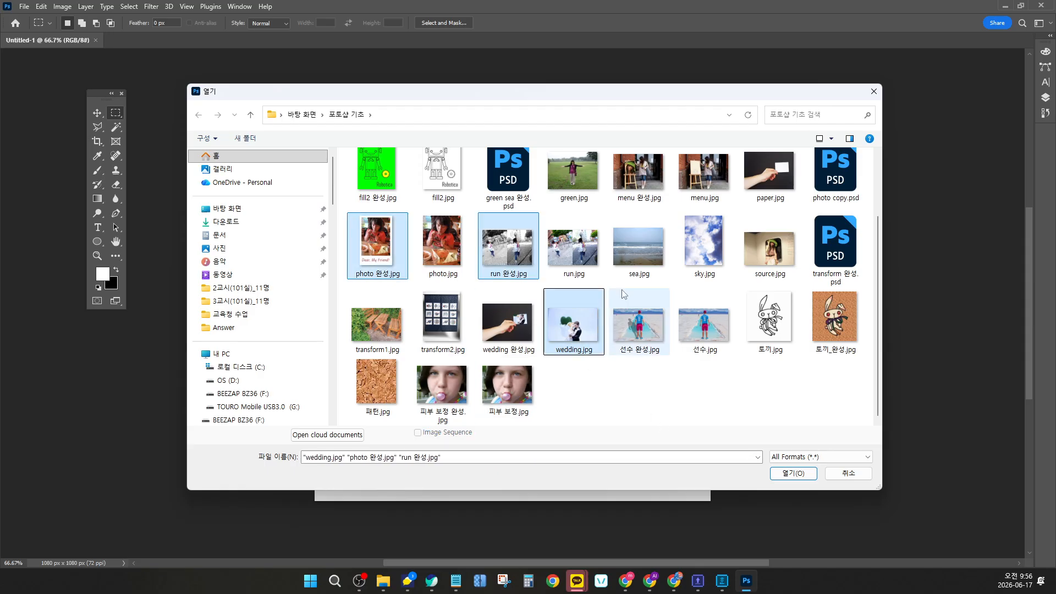
pyautogui.keyDown('ctrl'); pyautogui.click(638, 248); pyautogui.keyUp('ctrl')
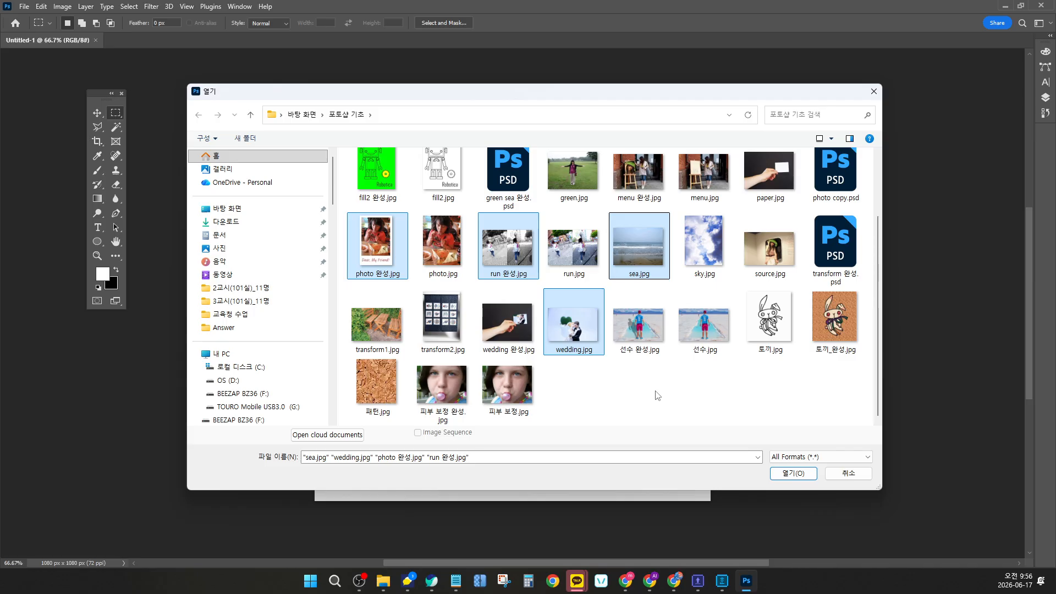
pyautogui.click(653, 396)
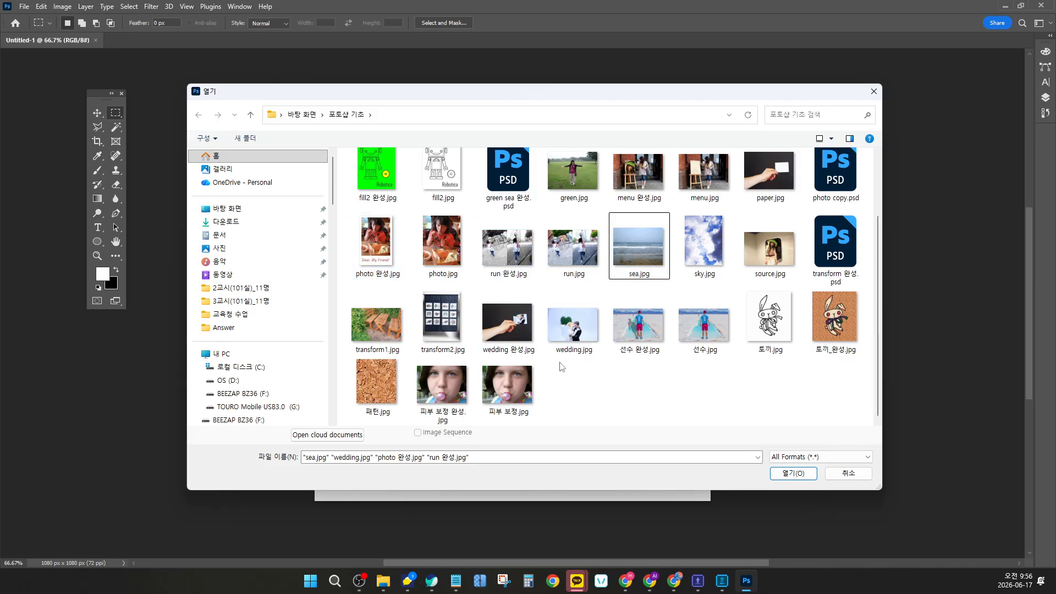
# Step: Open photo 완성.jpg and photo.jpg together from the 포토샵 기초 folder
pyautogui.click(374, 254)
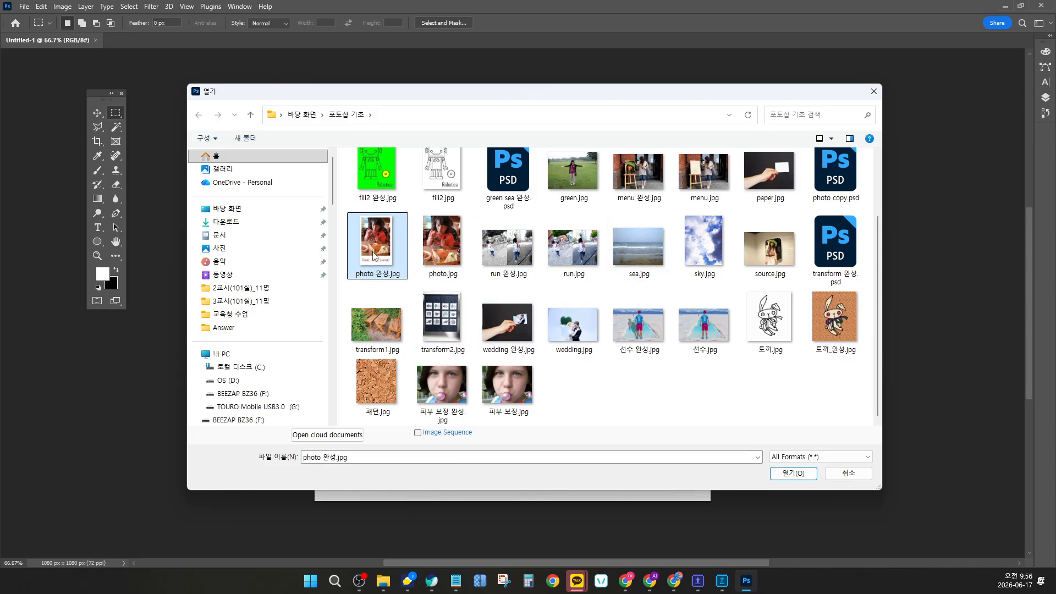
pyautogui.keyDown('ctrl'); pyautogui.click(450, 254); pyautogui.keyUp('ctrl')
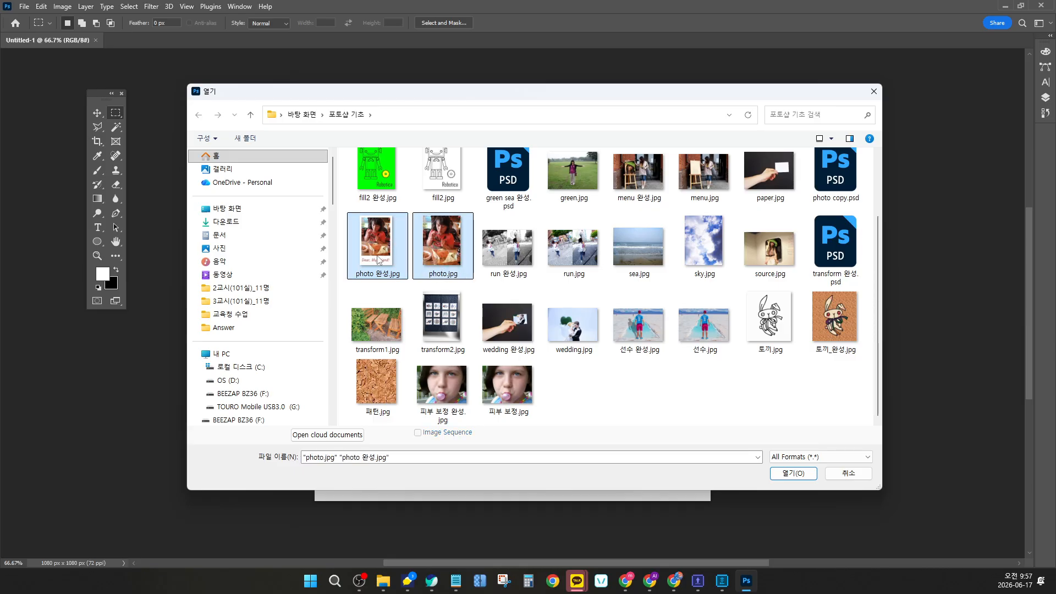
pyautogui.moveTo(496, 279); pyautogui.dragTo(430, 219)
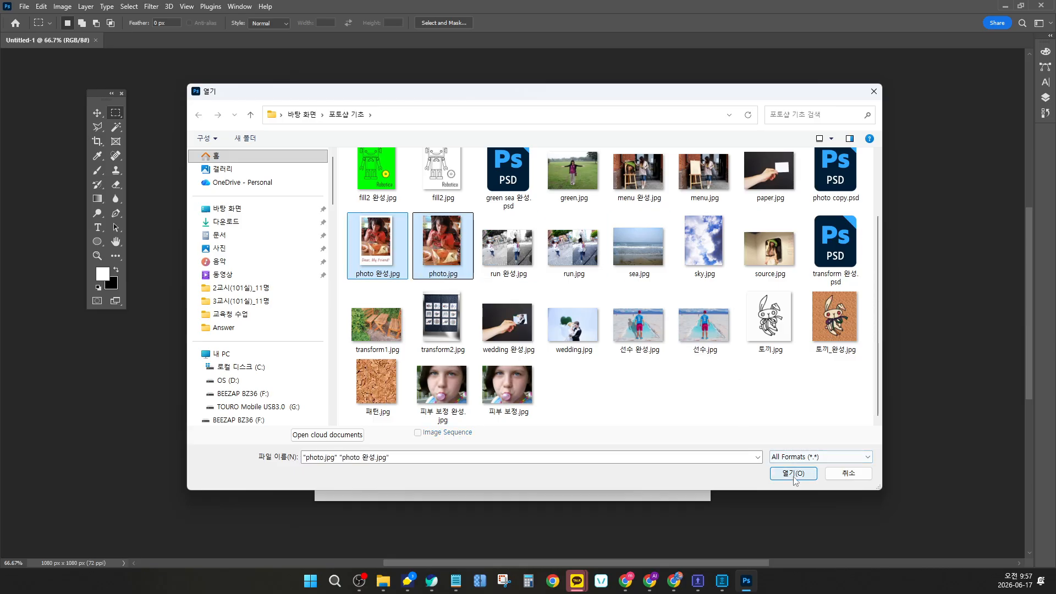
pyautogui.click(793, 474)
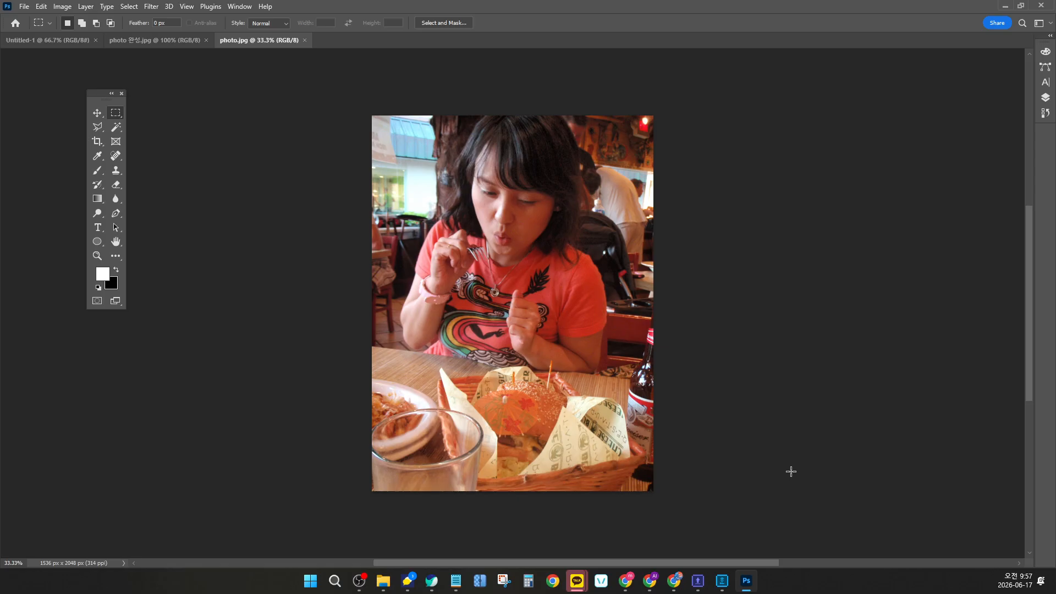
# Step: Detach the photo 완성.jpg document from the tabbed documents into its own floating window beside photo.jpg
pyautogui.moveTo(93, 97); pyautogui.dragTo(82, 127)
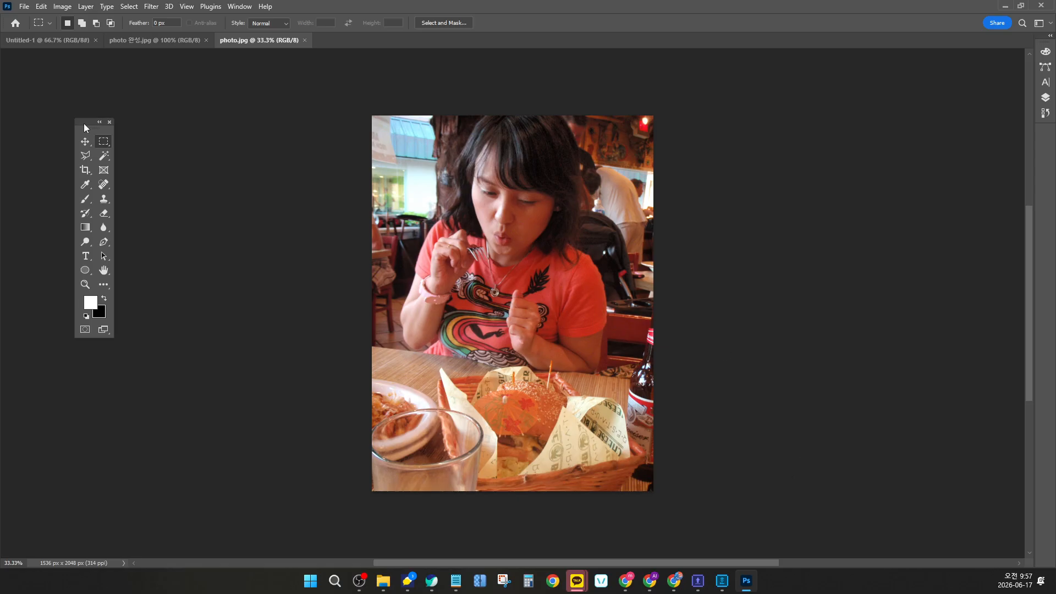
pyautogui.click(134, 42)
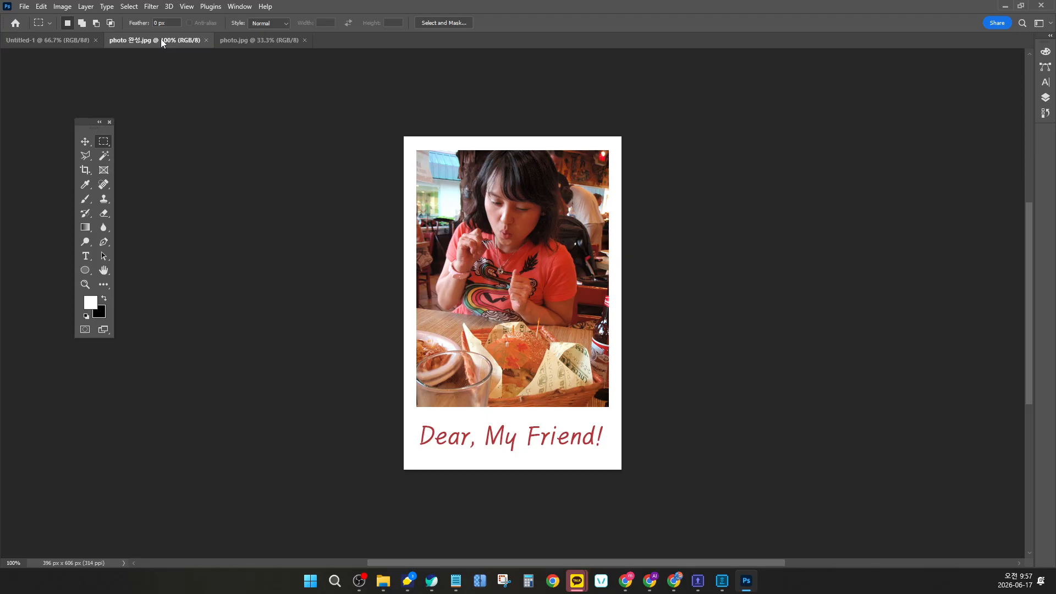
pyautogui.moveTo(159, 40); pyautogui.dragTo(186, 129)
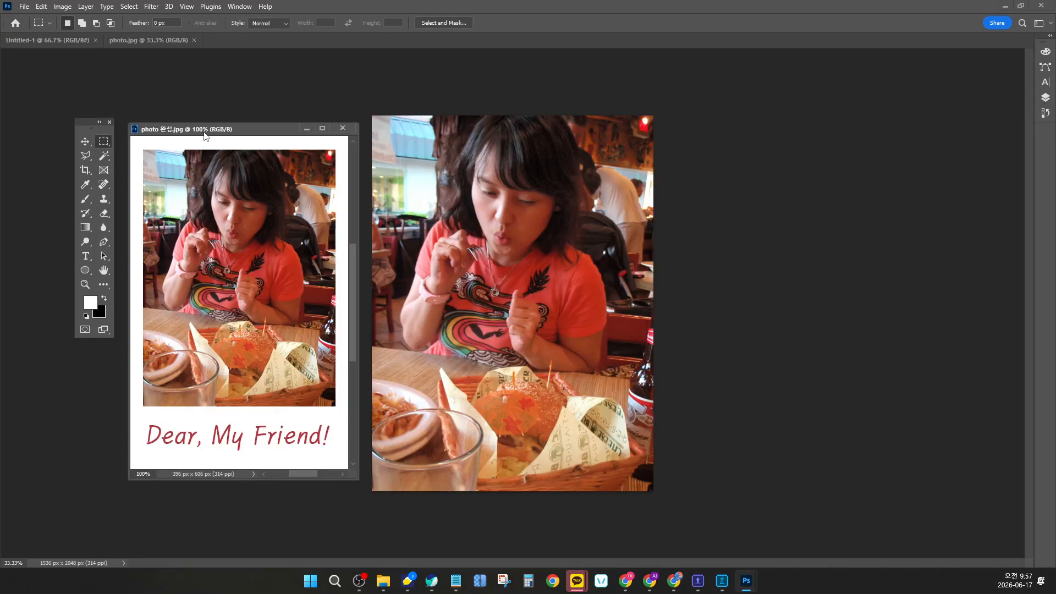
# Step: Clear the Tools panel from beside the floating photo 완성.jpg window, move that window away from photo.jpg and enlarge it around the whole image
pyautogui.moveTo(84, 126); pyautogui.dragTo(721, 121)
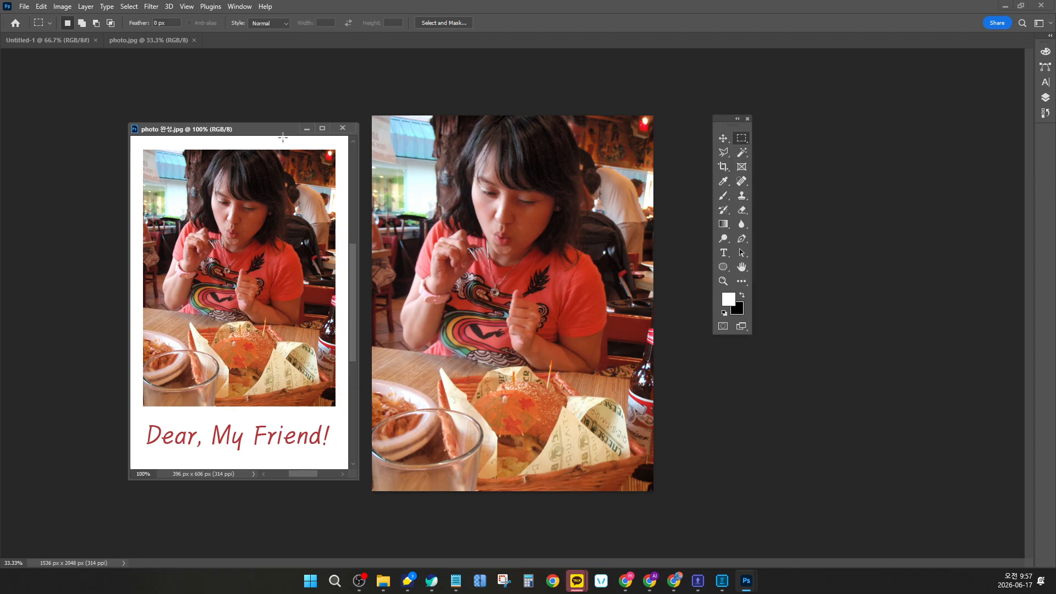
pyautogui.moveTo(270, 133); pyautogui.dragTo(174, 88)
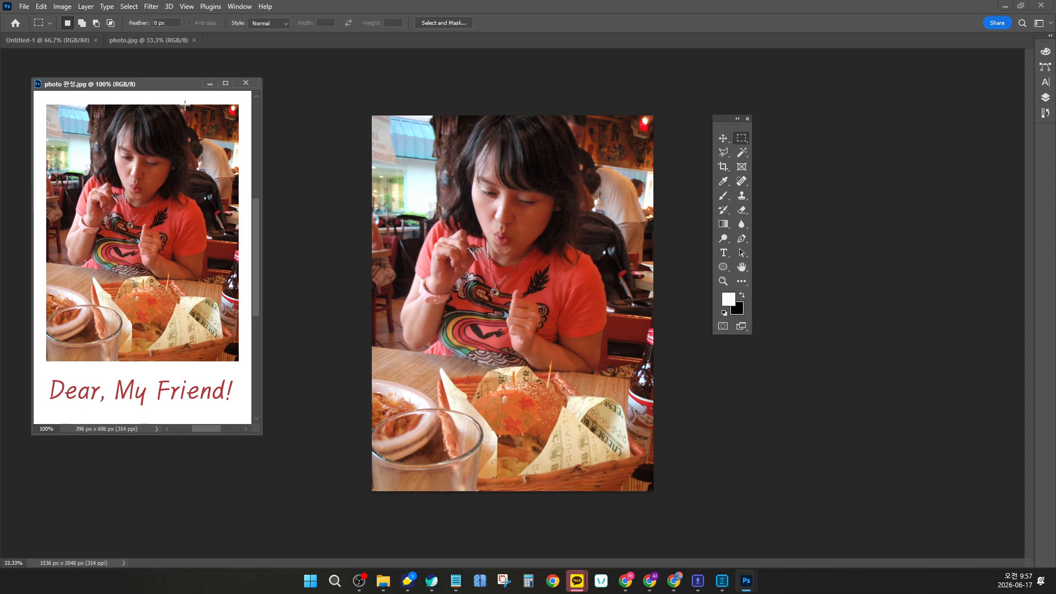
pyautogui.moveTo(167, 88); pyautogui.dragTo(155, 81)
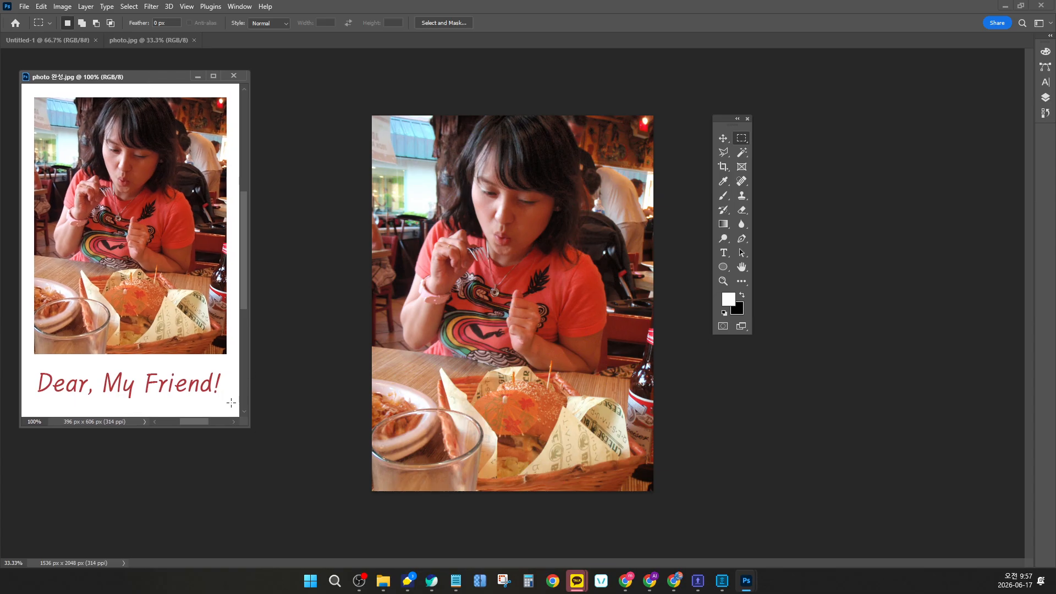
pyautogui.moveTo(245, 426); pyautogui.dragTo(280, 450)
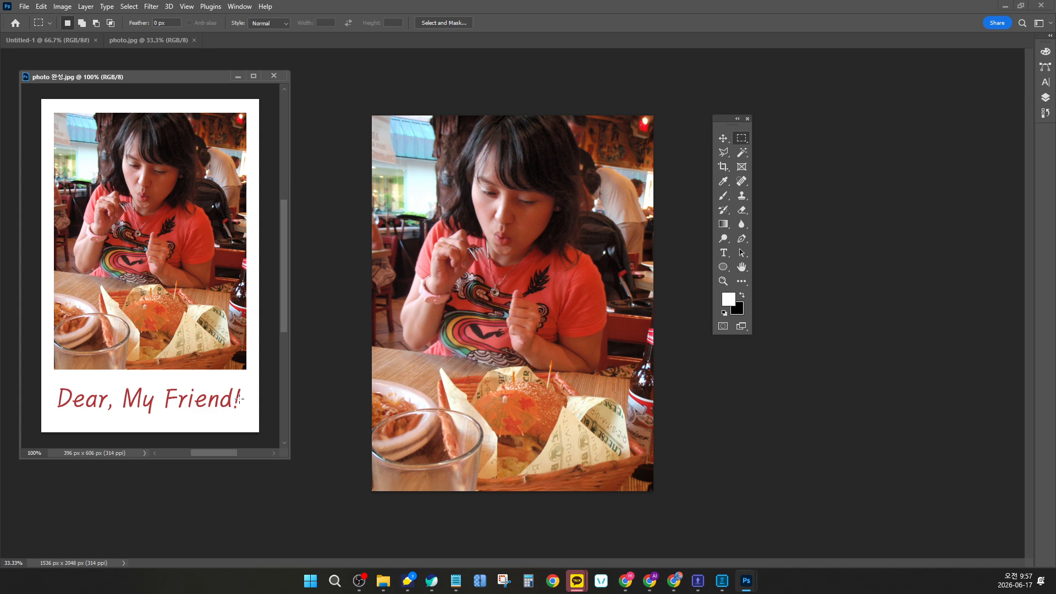
pyautogui.moveTo(289, 452)
pyautogui.mouseDown()
pyautogui.moveTo(243, 432)
pyautogui.moveTo(317, 511)
pyautogui.moveTo(306, 460)
pyautogui.mouseUp()
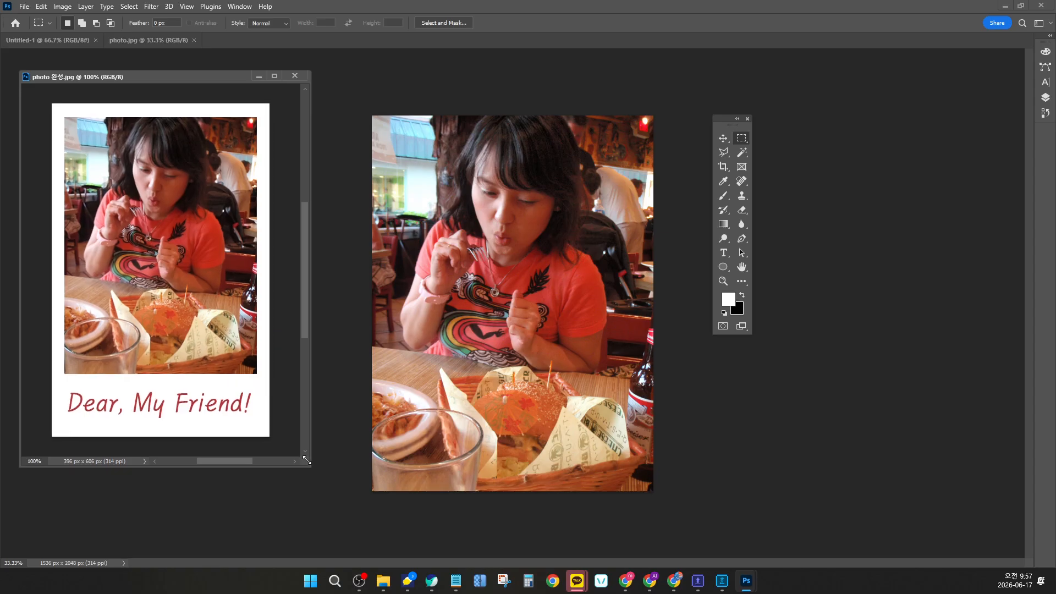
# Step: Move the Tools panel farther from photo.jpg and pan that image away from the floating photo 완성.jpg window
pyautogui.moveTo(712, 124); pyautogui.dragTo(792, 123)
pyautogui.click(706, 148)
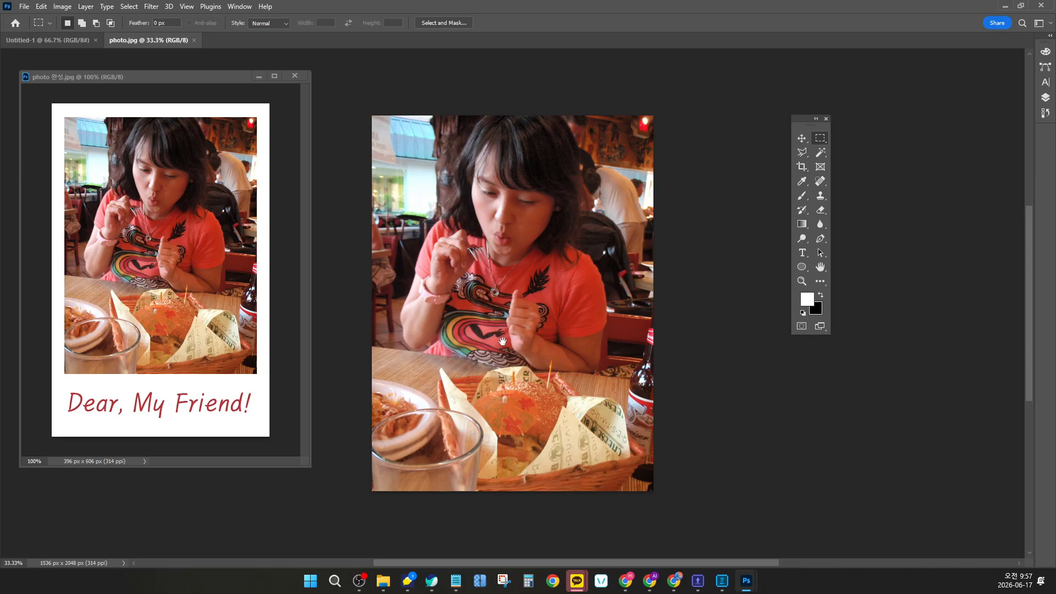
pyautogui.moveTo(495, 333); pyautogui.dragTo(572, 334)
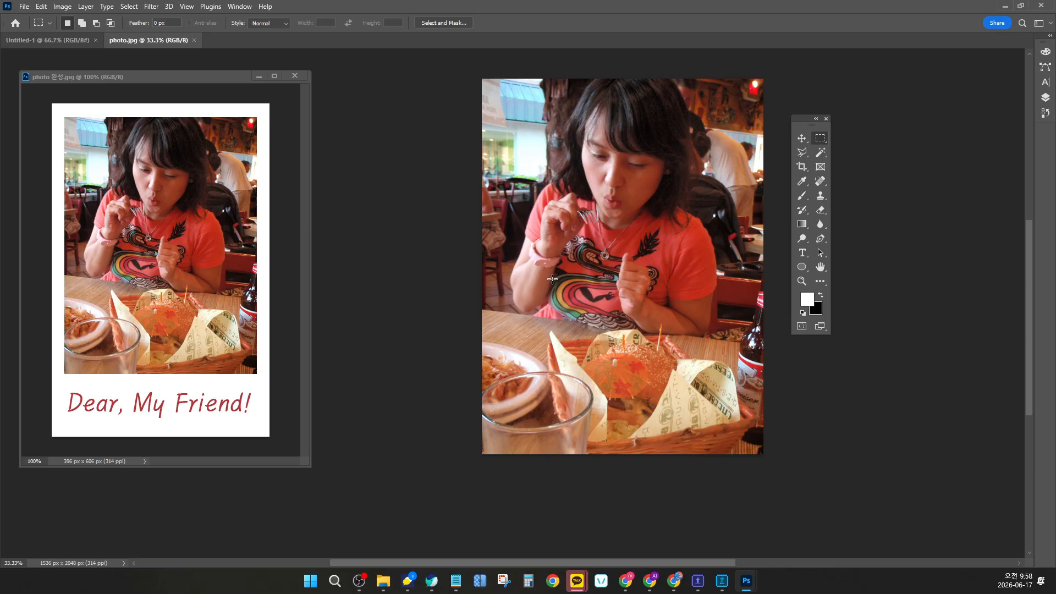
# Step: Zoom photo.jpg in and out repeatedly through the preset zoom levels, up to 200%, and finish at 16.67%
pyautogui.hotkey('ctrl', '+')
pyautogui.hotkey('ctrl', '+')
pyautogui.hotkey('ctrl', '+')
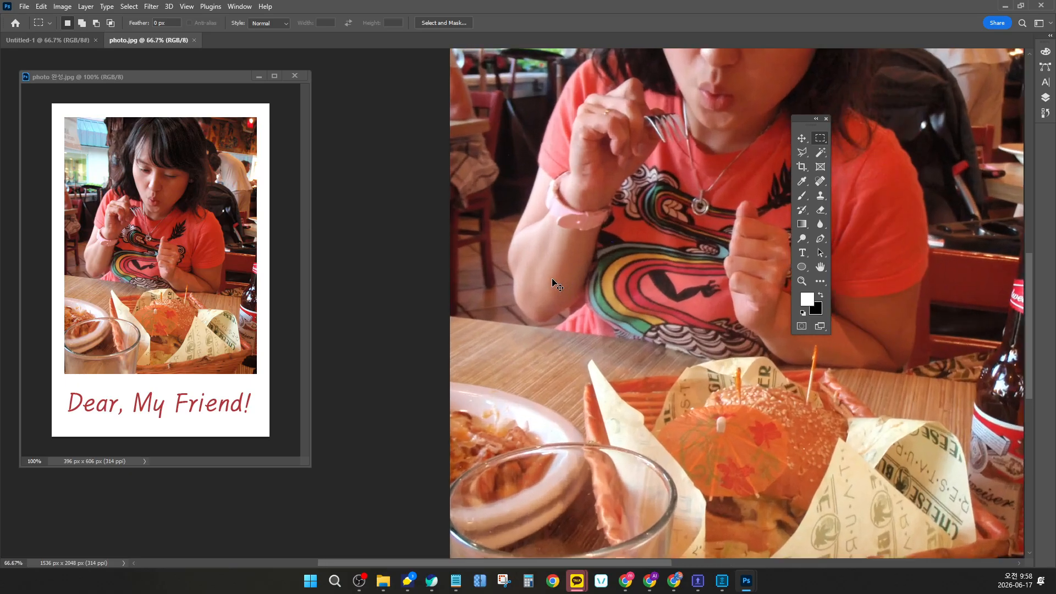
pyautogui.hotkey('ctrl', '-')
pyautogui.hotkey('ctrl', '-')
pyautogui.hotkey('ctrl', '-')
pyautogui.hotkey('ctrl', '-')
pyautogui.hotkey('ctrl', '-')
pyautogui.hotkey('ctrl', '+')
pyautogui.hotkey('ctrl', '+')
pyautogui.hotkey('ctrl', '+')
pyautogui.hotkey('ctrl', '+')
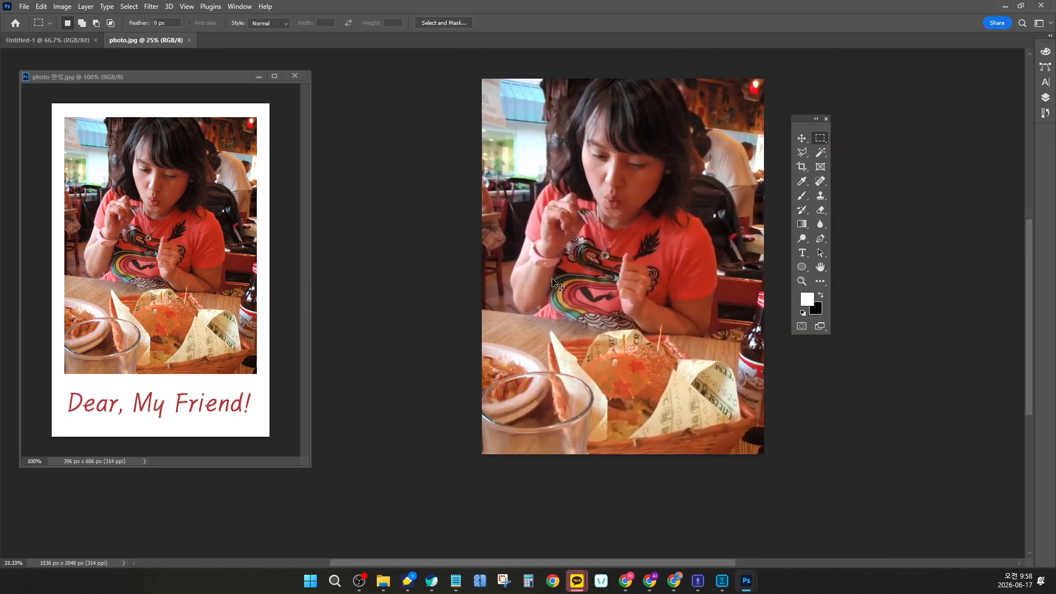
pyautogui.hotkey('ctrl', '-')
pyautogui.hotkey('ctrl', '-')
pyautogui.hotkey('ctrl', '-')
pyautogui.hotkey('ctrl', '-')
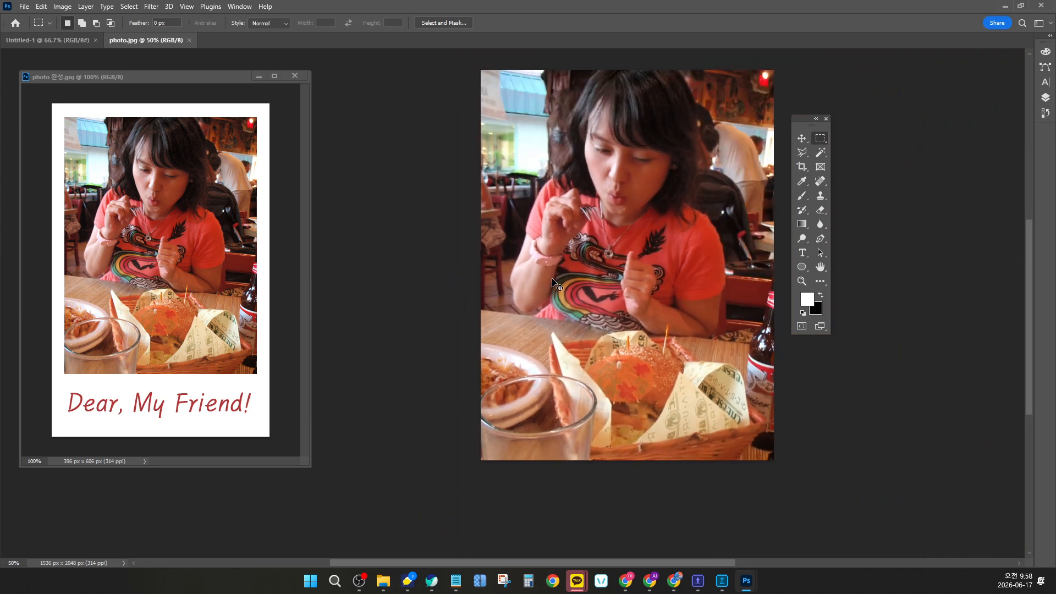
pyautogui.hotkey('ctrl', '+')
pyautogui.hotkey('ctrl', '+')
pyautogui.hotkey('ctrl', '+')
pyautogui.hotkey('ctrl', '+')
pyautogui.hotkey('ctrl', '+')
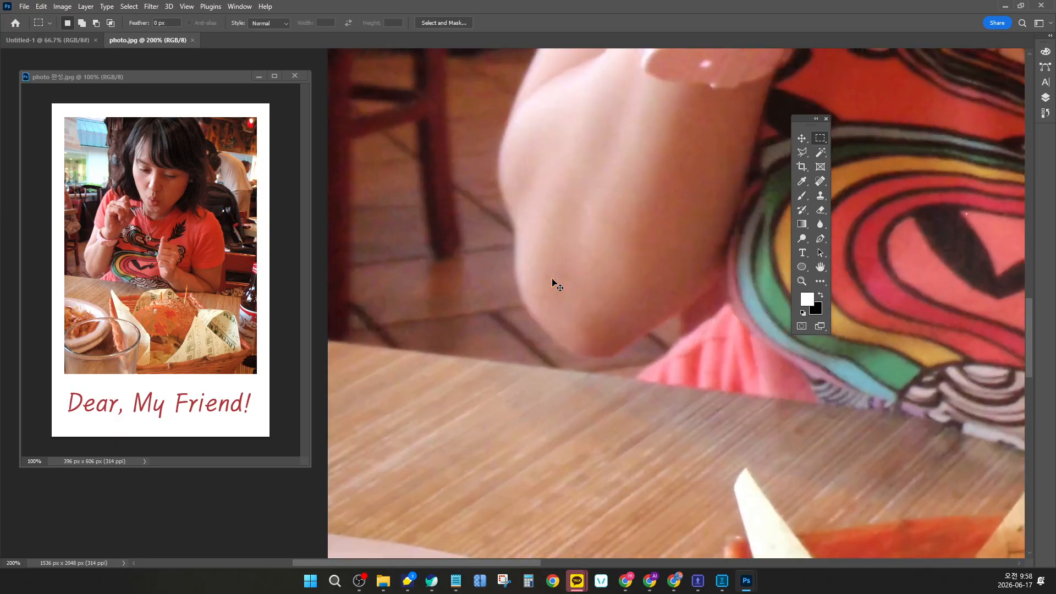
pyautogui.hotkey('ctrl', '-')
pyautogui.hotkey('ctrl', '-')
pyautogui.hotkey('ctrl', '-')
pyautogui.hotkey('ctrl', '-')
pyautogui.hotkey('ctrl', '-')
pyautogui.hotkey('ctrl', '+')
pyautogui.hotkey('ctrl', '+')
pyautogui.hotkey('ctrl', '+')
pyautogui.hotkey('ctrl', '+')
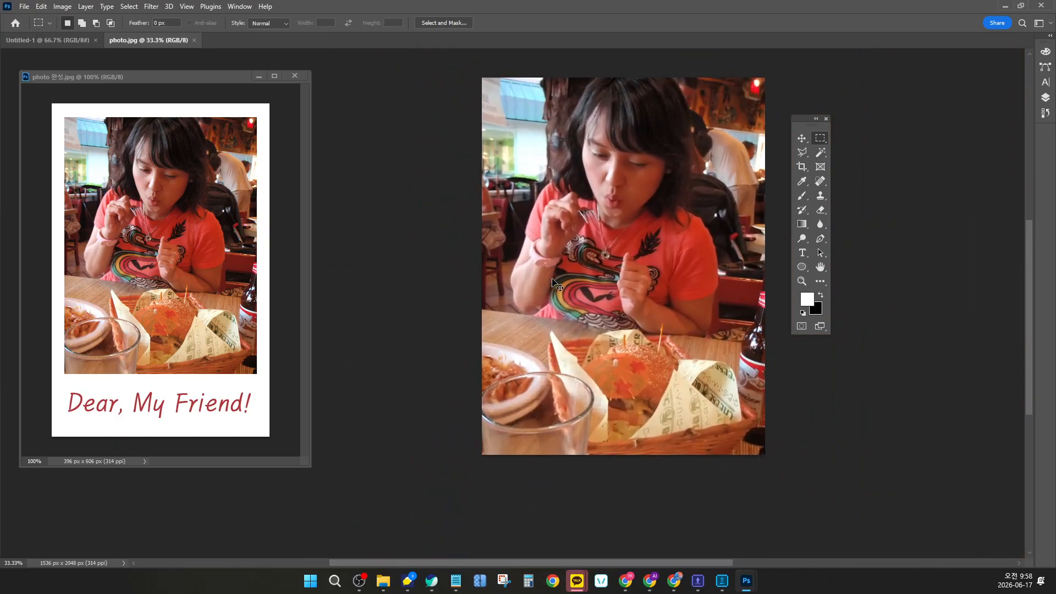
pyautogui.hotkey('ctrl', '-')
pyautogui.hotkey('ctrl', '-')
pyautogui.hotkey('ctrl', '-')
pyautogui.hotkey('ctrl', '-')
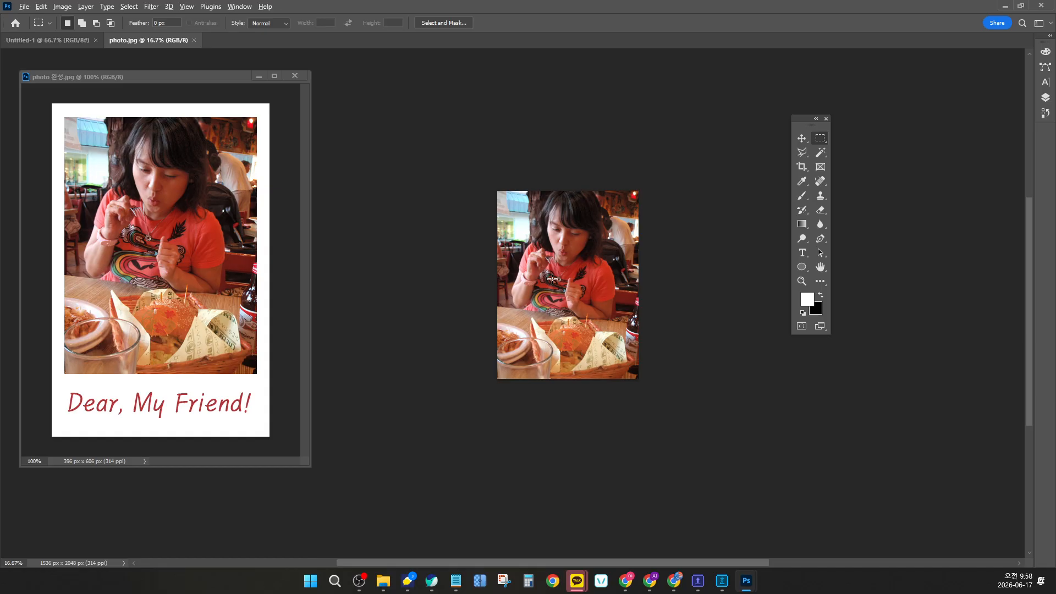
# Step: Zoom photo.jpg gradually in and out around the woman's shirt, finishing at about 70%
pyautogui.scroll(3, 552, 279)
pyautogui.scroll(-3, 552, 278)
pyautogui.scroll(3, 552, 279)
pyautogui.scroll(-3, 552, 279)
pyautogui.scroll(4, 552, 279)
pyautogui.scroll(-2, 552, 279)
pyautogui.scroll(2, 553, 279)
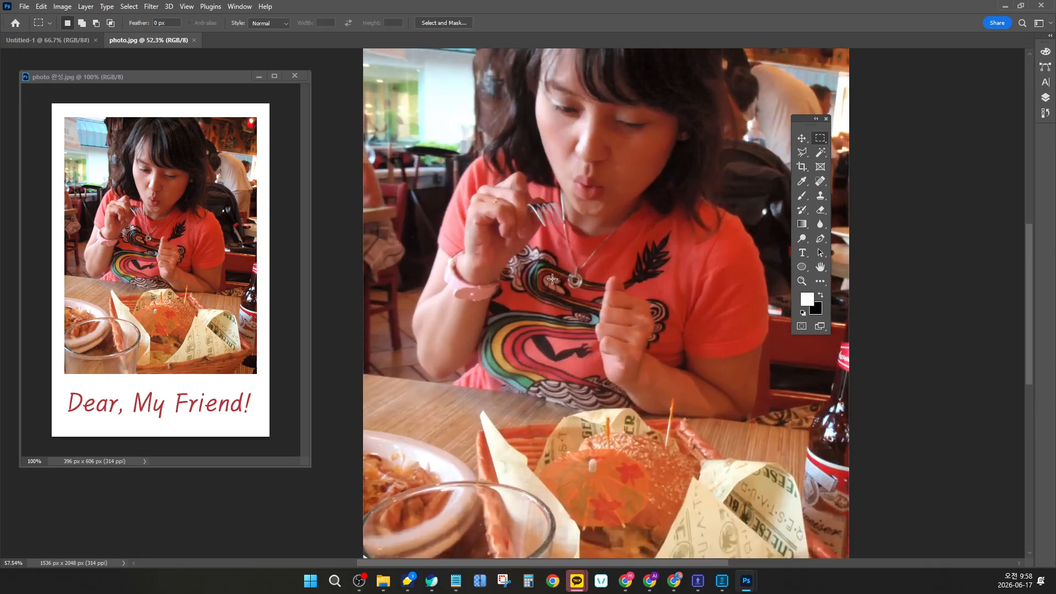
pyautogui.scroll(-2, 552, 279)
pyautogui.scroll(3, 552, 279)
pyautogui.scroll(-3, 552, 279)
pyautogui.scroll(2, 552, 279)
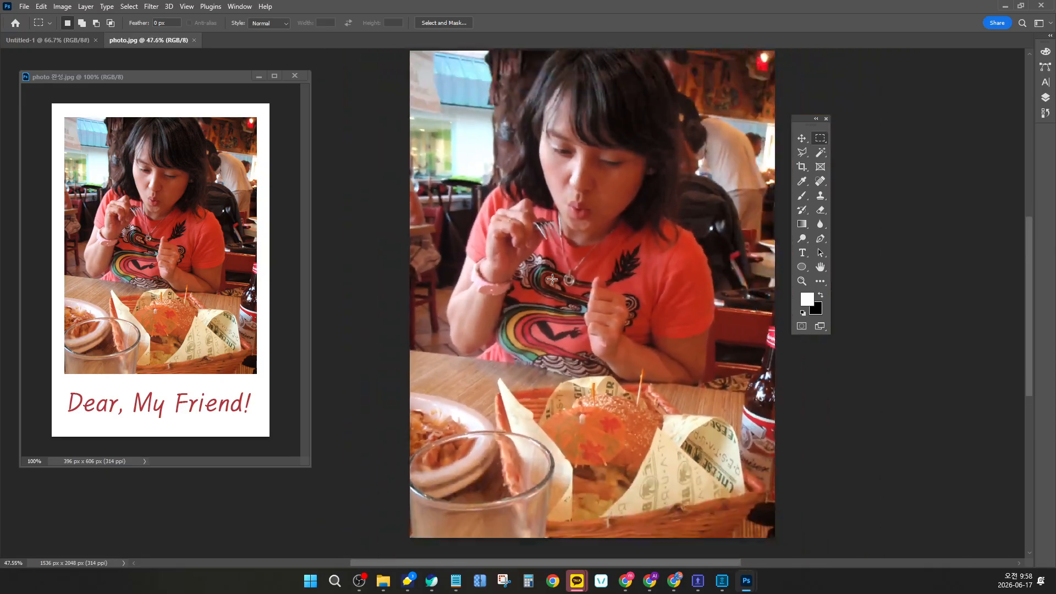
pyautogui.scroll(1, 553, 279)
pyautogui.scroll(-2, 552, 279)
pyautogui.scroll(2, 552, 279)
pyautogui.scroll(-3, 553, 278)
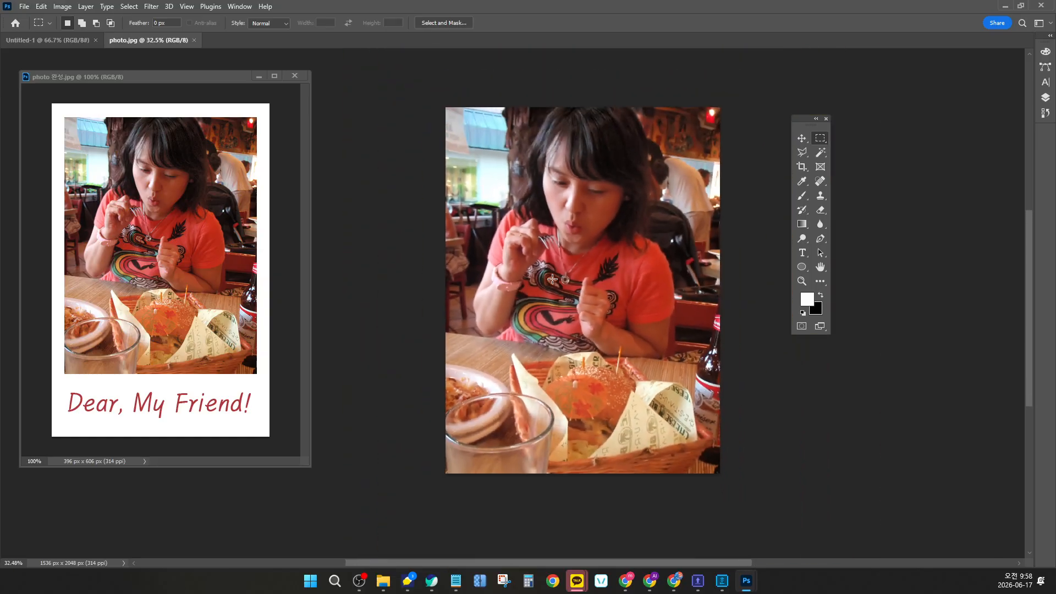
pyautogui.scroll(2, 552, 278)
pyautogui.scroll(-2, 552, 279)
pyautogui.scroll(1, 552, 279)
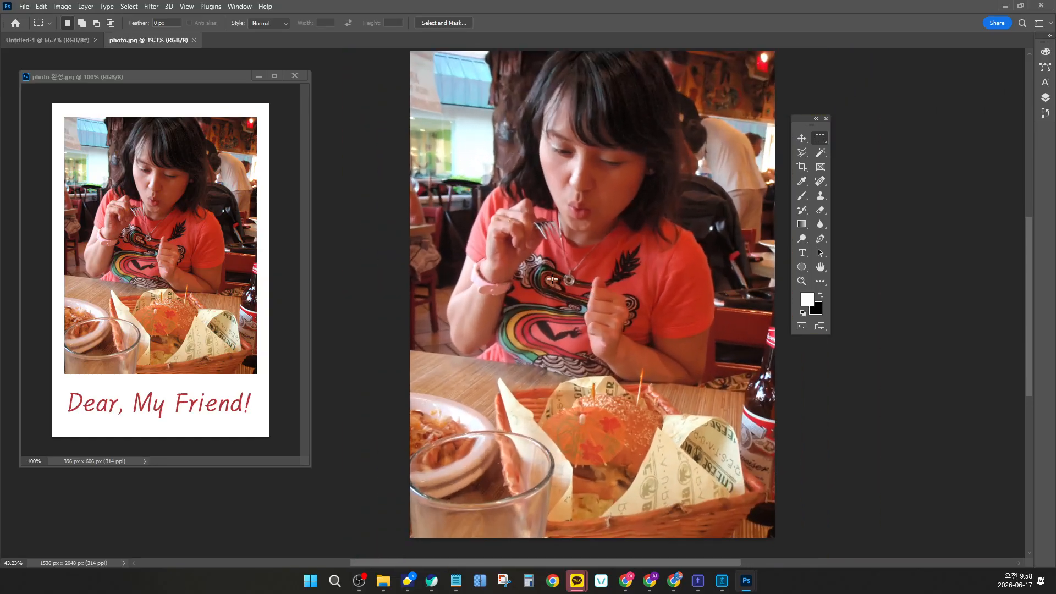
pyautogui.scroll(2, 552, 279)
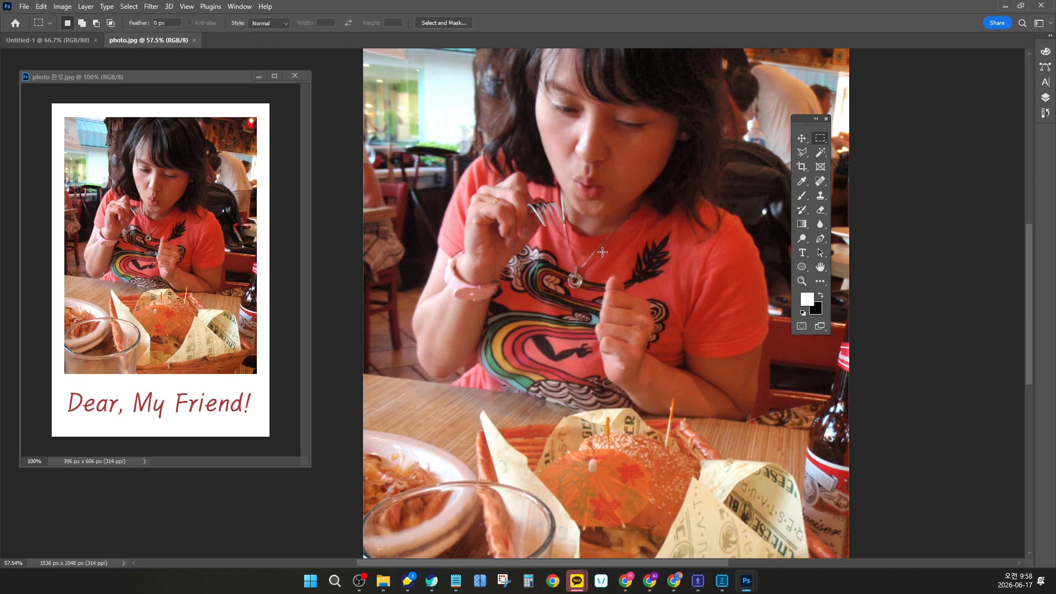
pyautogui.press('alt')
pyautogui.scroll(-1, 602, 252)
pyautogui.scroll(2, 602, 251)
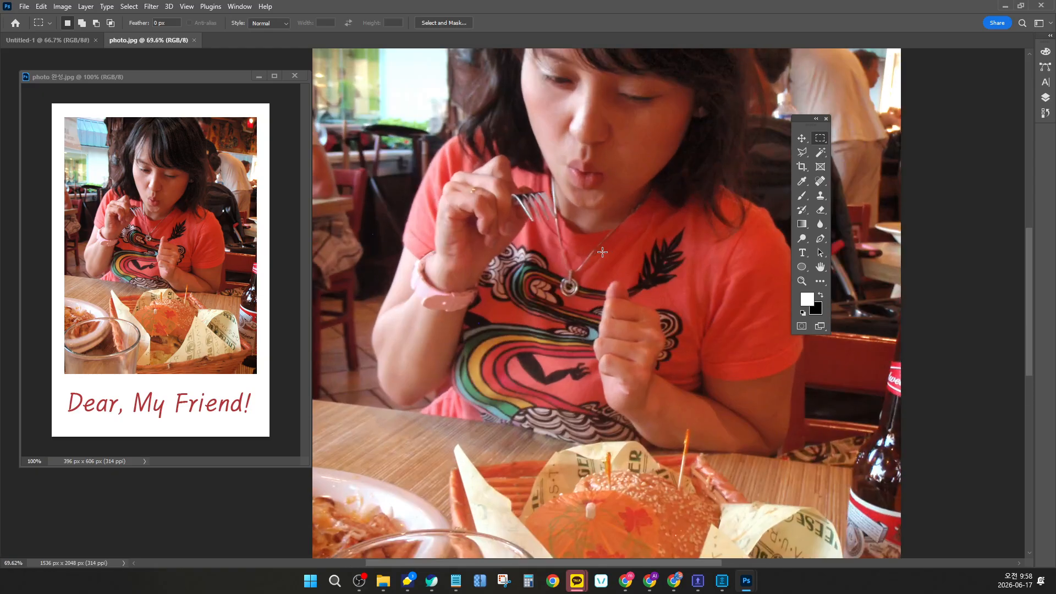
# Step: Zoom photo.jpg gradually out and in around the woman's shirt, finishing at about 24%
pyautogui.scroll(-2, 602, 252)
pyautogui.scroll(-1, 602, 252)
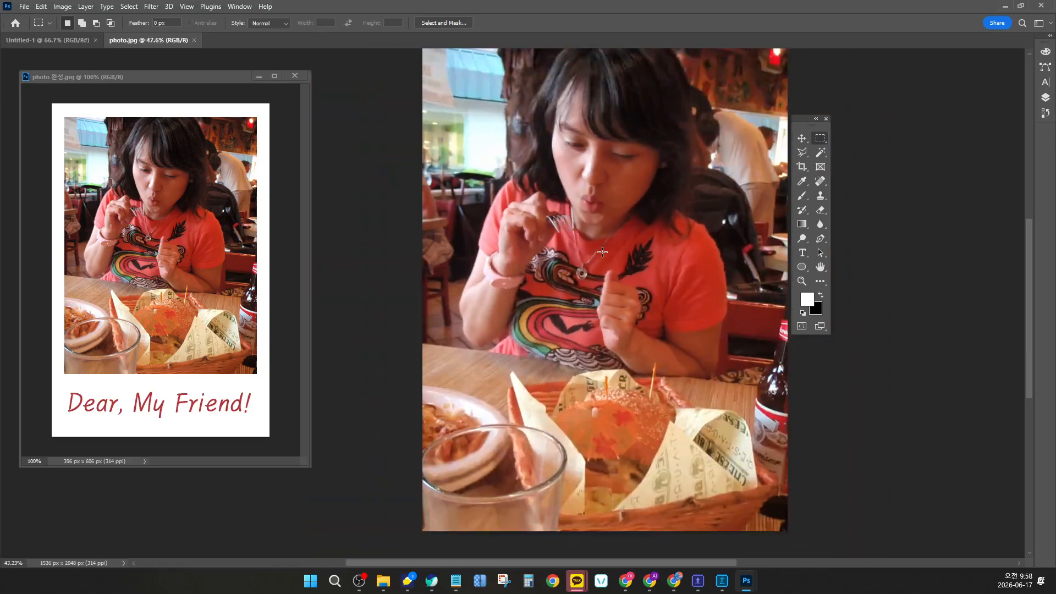
pyautogui.scroll(2, 602, 252)
pyautogui.scroll(-5, 602, 252)
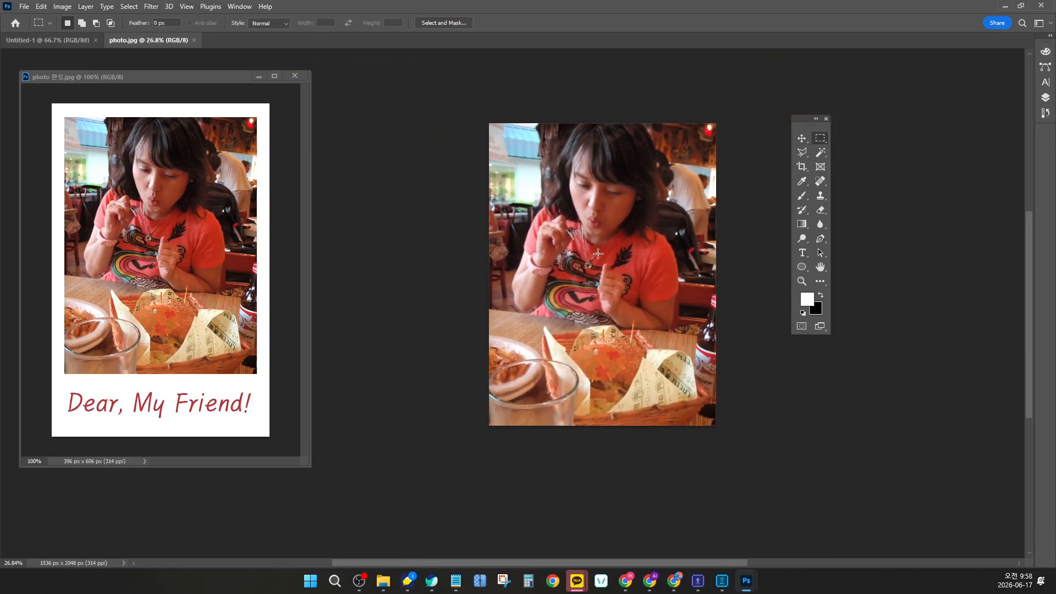
pyautogui.scroll(2, 597, 254)
pyautogui.scroll(-1, 598, 254)
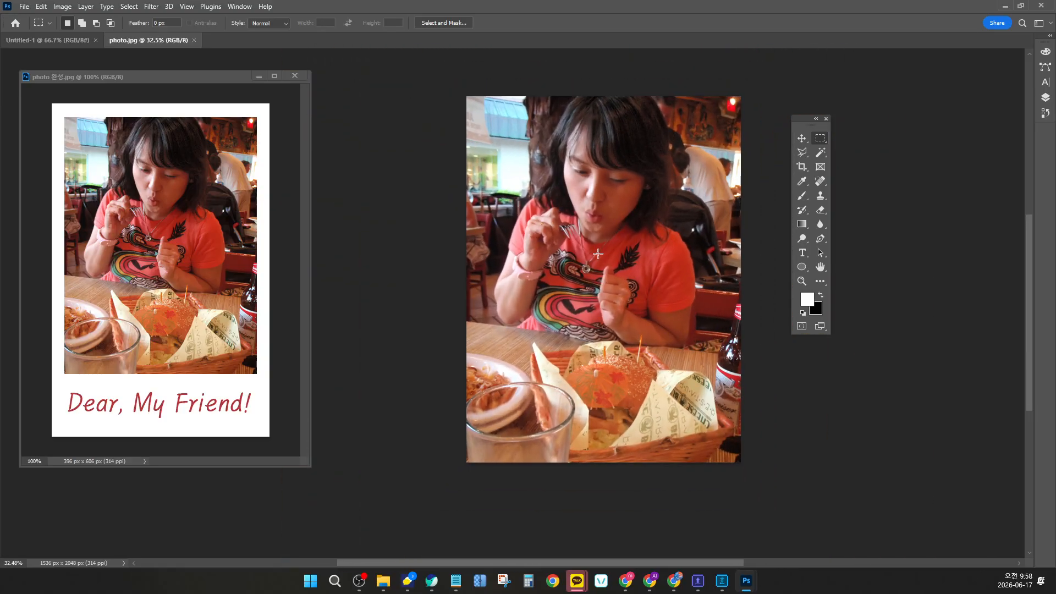
pyautogui.scroll(3, 598, 254)
pyautogui.scroll(-3, 597, 253)
pyautogui.scroll(3, 598, 253)
pyautogui.scroll(-4, 598, 253)
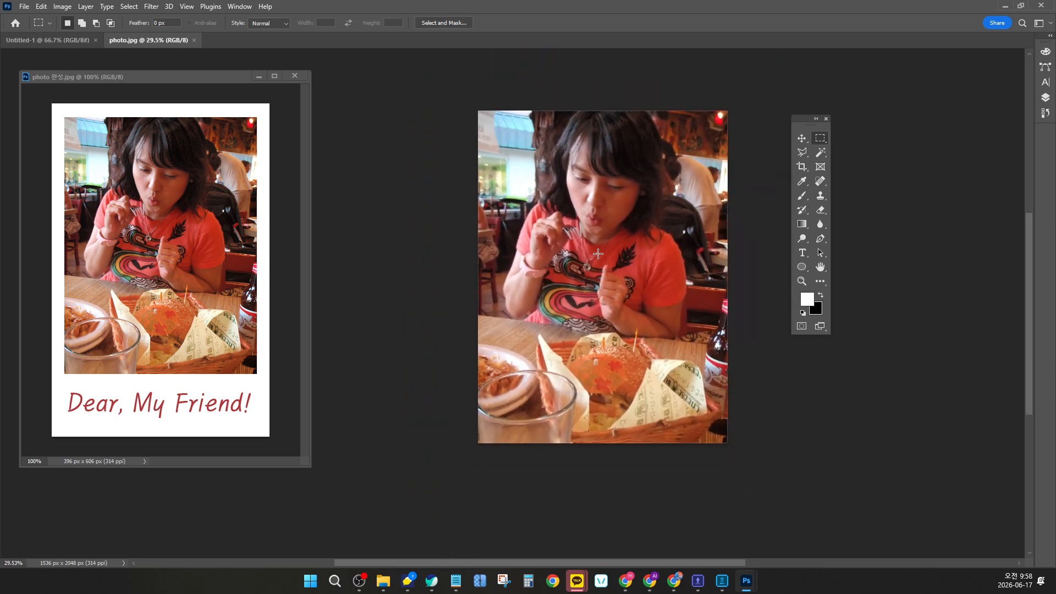
pyautogui.scroll(1, 598, 253)
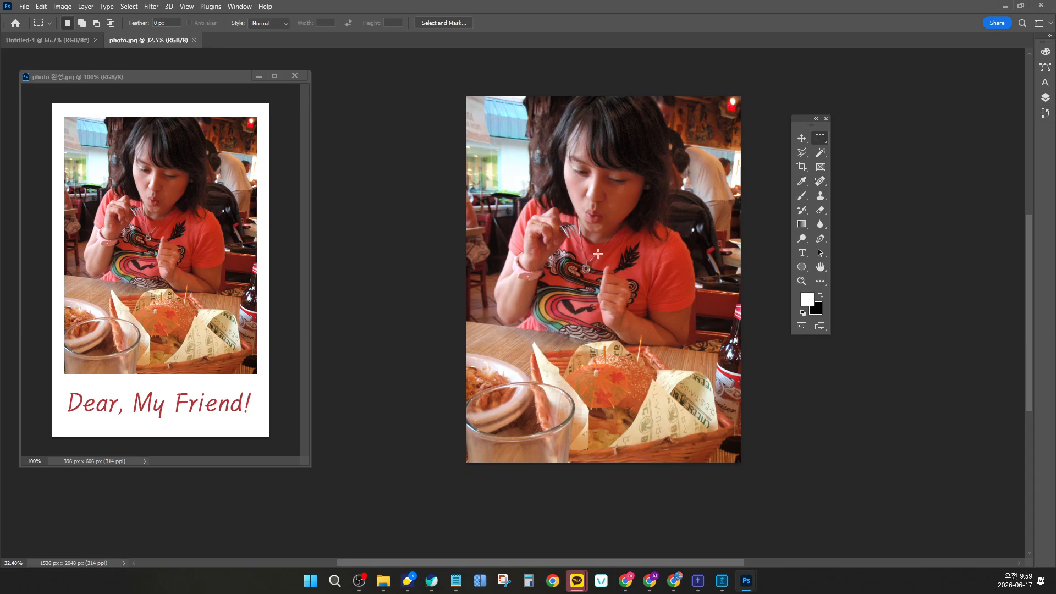
pyautogui.scroll(-1, 598, 254)
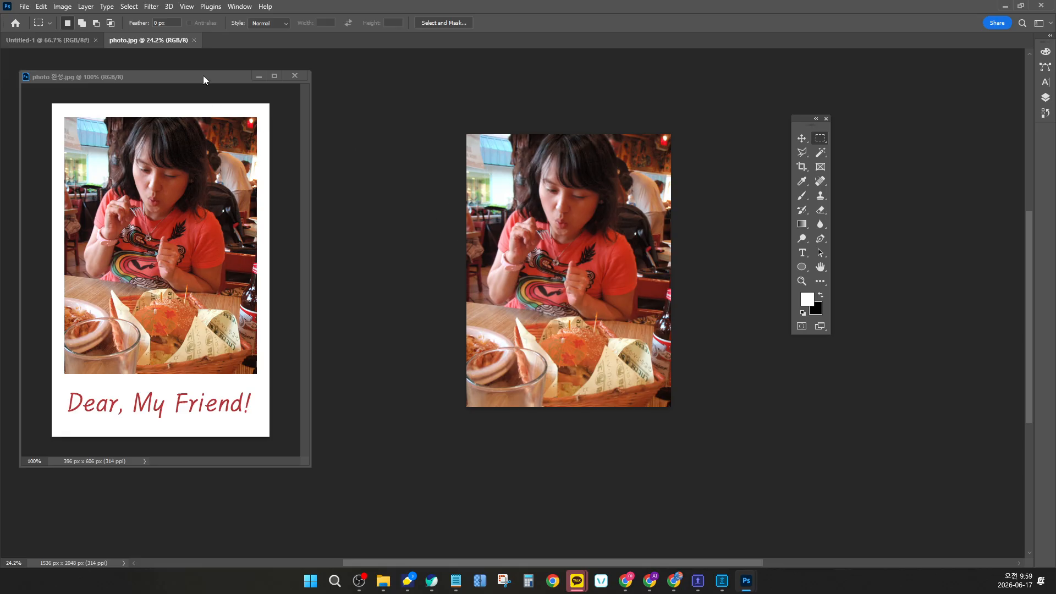
# Step: Move the floating photo 완성.jpg window closer to photo.jpg and zoom photo.jpg to about 29.5%
pyautogui.moveTo(205, 77); pyautogui.dragTo(305, 87)
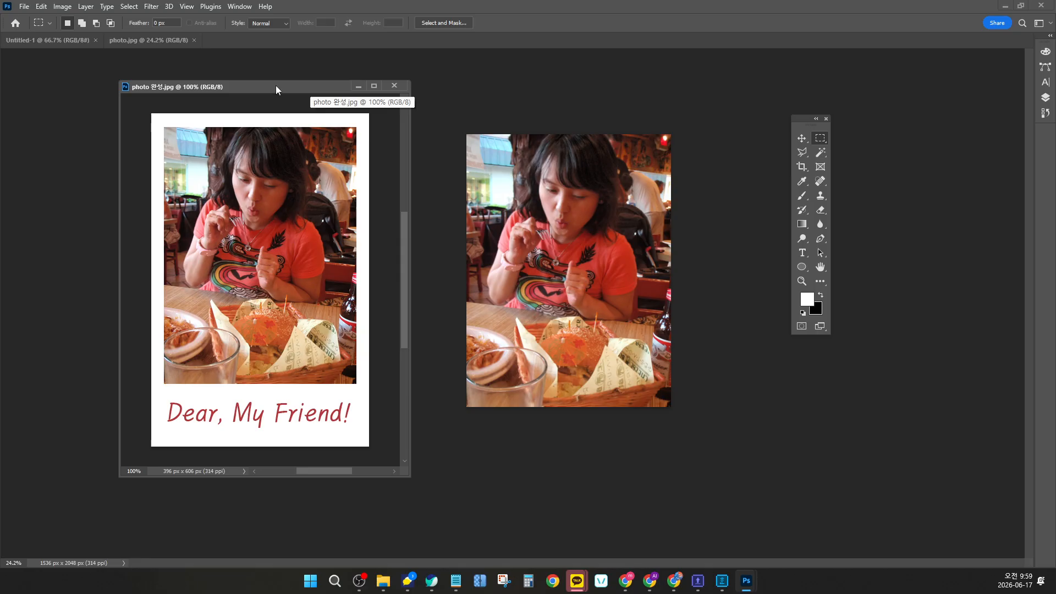
pyautogui.moveTo(277, 88); pyautogui.dragTo(217, 91)
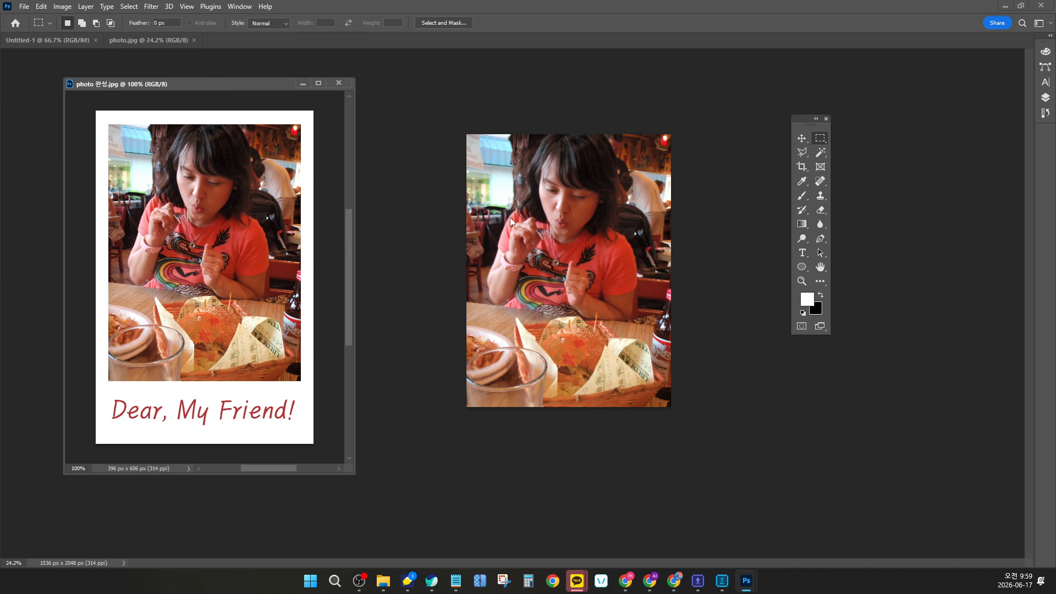
pyautogui.click(548, 212)
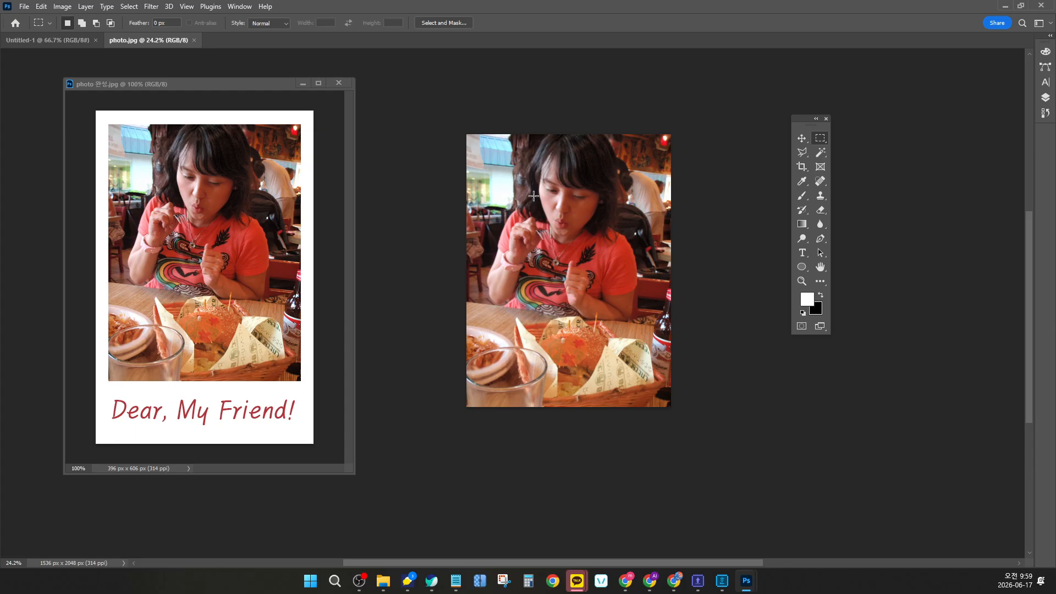
pyautogui.scroll(-2, 533, 196)
pyautogui.scroll(3, 531, 200)
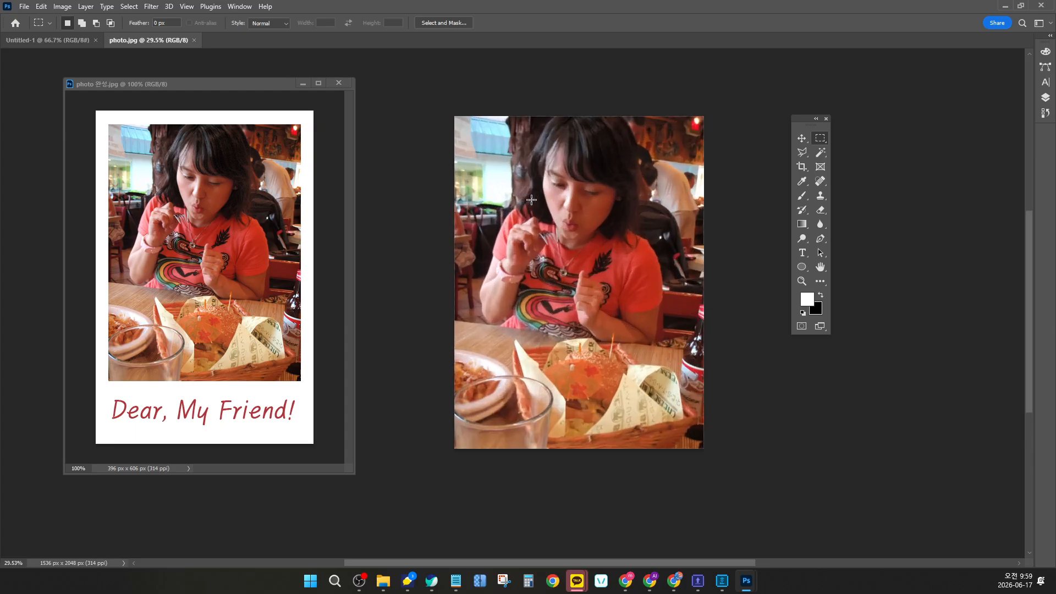
pyautogui.scroll(1, 531, 199)
pyautogui.scroll(-1, 535, 196)
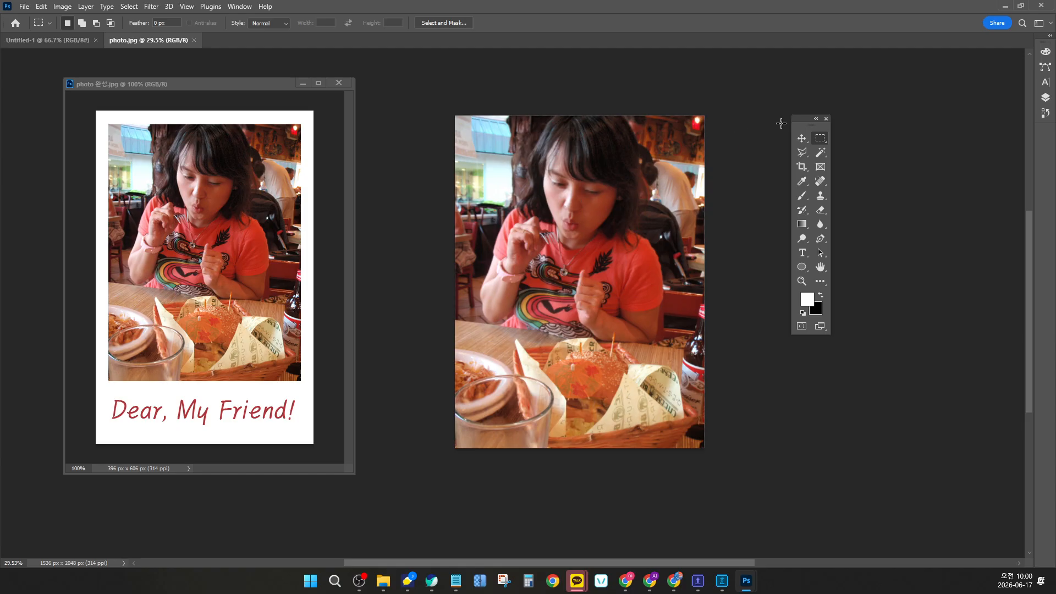
# Step: Crop photo.jpg around the woman's head and upper body to about 1062 x 1384 px
pyautogui.moveTo(804, 120); pyautogui.dragTo(777, 106)
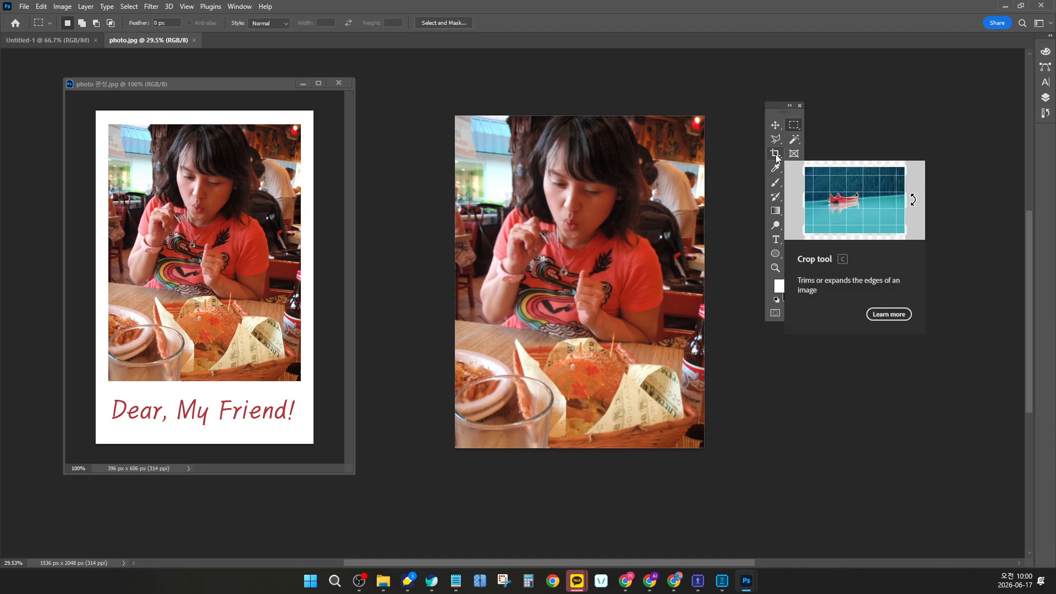
pyautogui.click(775, 154)
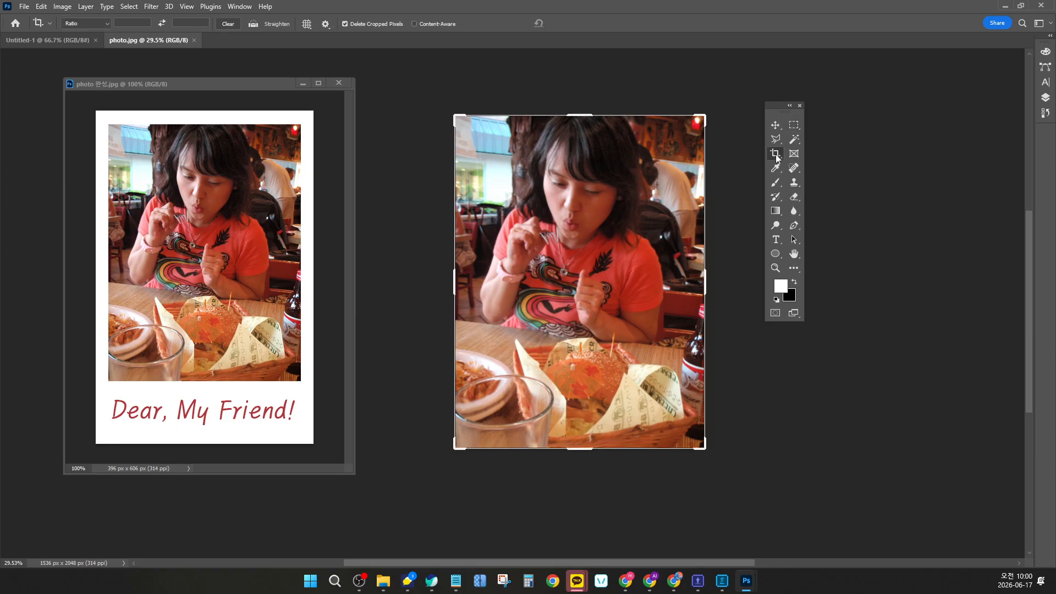
pyautogui.moveTo(778, 110); pyautogui.dragTo(807, 105)
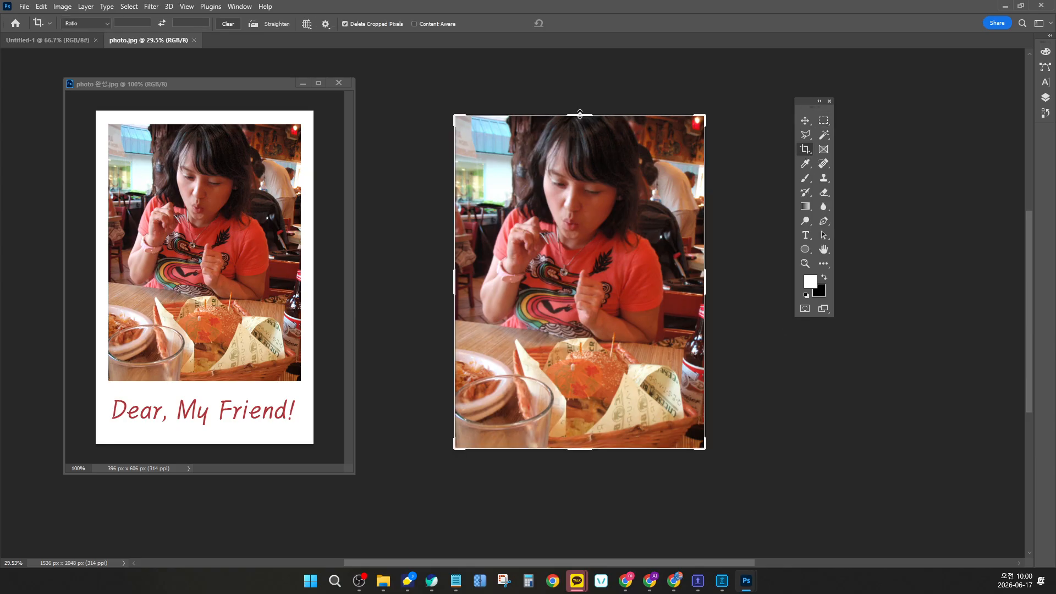
pyautogui.moveTo(584, 114); pyautogui.dragTo(580, 133)
pyautogui.moveTo(570, 430); pyautogui.dragTo(580, 358)
pyautogui.moveTo(455, 279); pyautogui.dragTo(495, 278)
pyautogui.moveTo(549, 298); pyautogui.dragTo(595, 324)
pyautogui.moveTo(666, 286); pyautogui.dragTo(667, 286)
pyautogui.moveTo(578, 397)
pyautogui.mouseDown()
pyautogui.moveTo(578, 385)
pyautogui.moveTo(578, 395)
pyautogui.mouseUp()
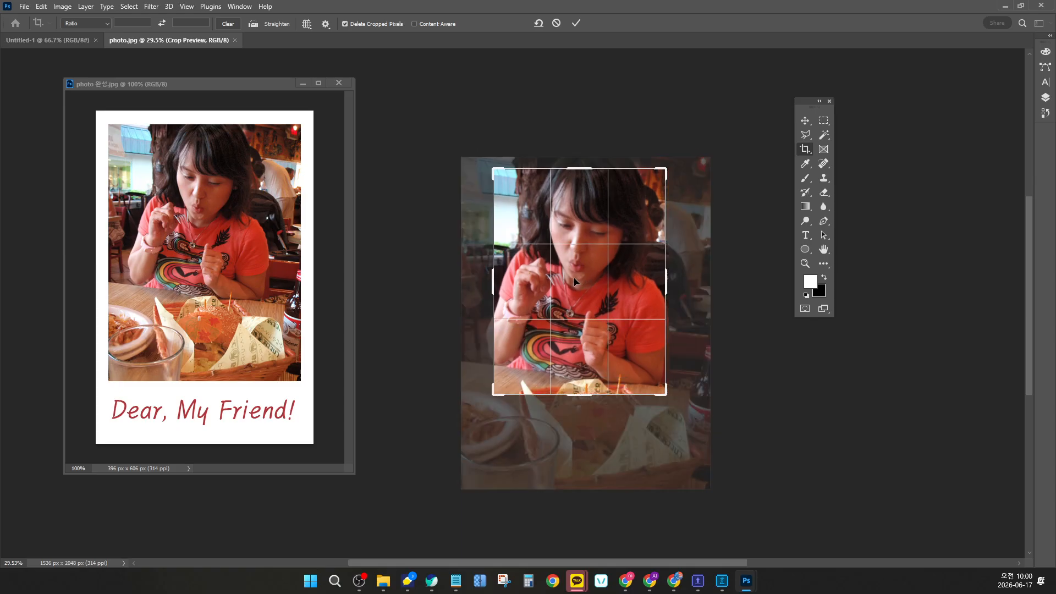
pyautogui.doubleClick(574, 277)
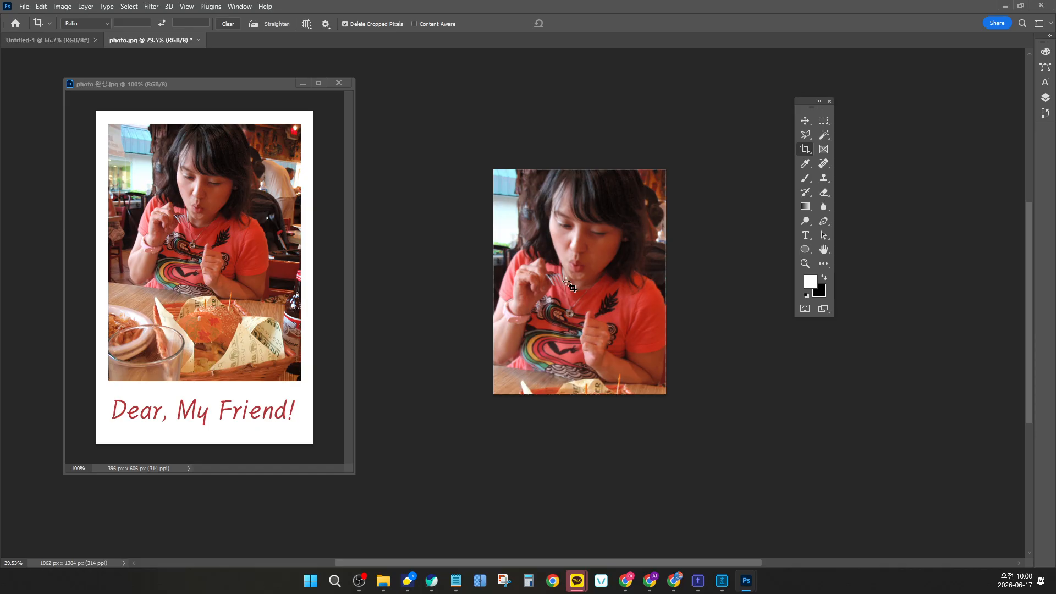
# Step: Undo the crop of photo.jpg, redo it for comparison and undo it again
pyautogui.hotkey('ctrl', 'z')
pyautogui.hotkey('ctrl', 'z')
pyautogui.hotkey('ctrl', 'shift', 'z')
pyautogui.hotkey('ctrl', 'z')
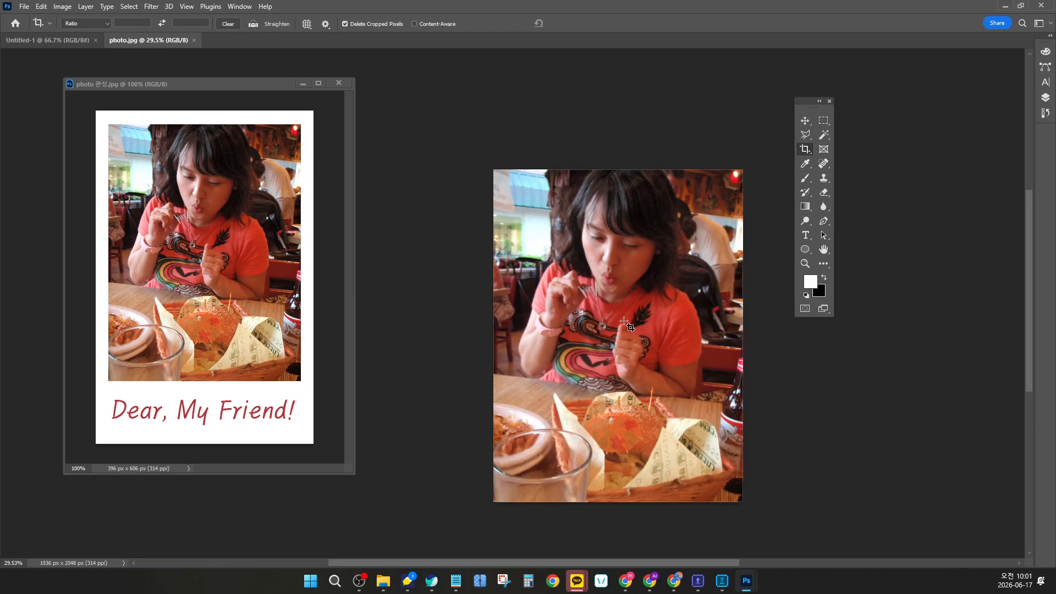
pyautogui.scroll(-3, 627, 330)
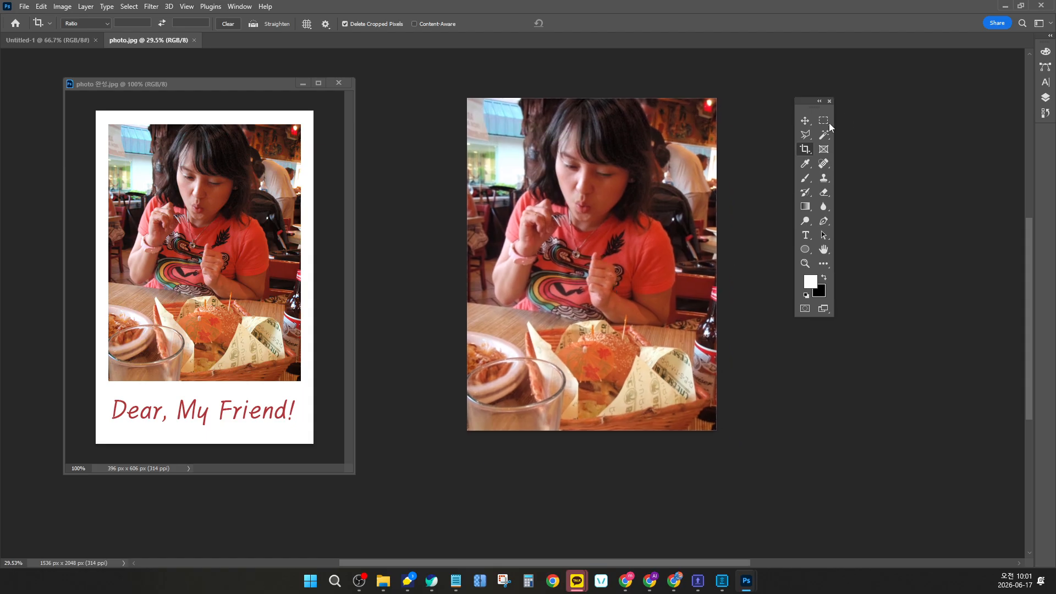
# Step: Place the Tools panel over photo.jpg and pan the image out from under it with the Hand tool
pyautogui.moveTo(806, 100); pyautogui.dragTo(589, 177)
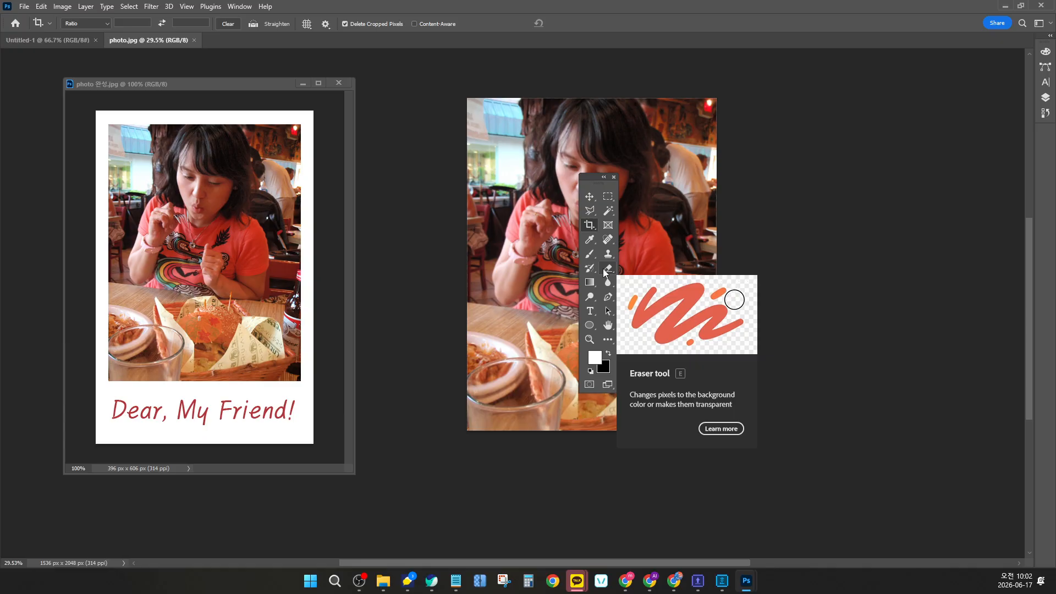
pyautogui.click(607, 325)
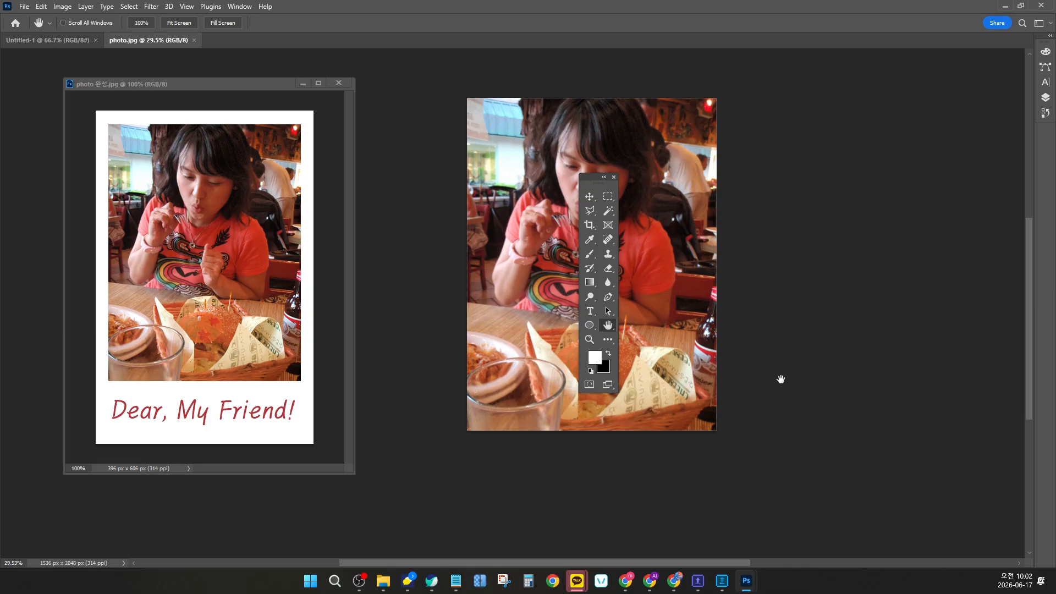
pyautogui.moveTo(703, 354); pyautogui.dragTo(938, 463)
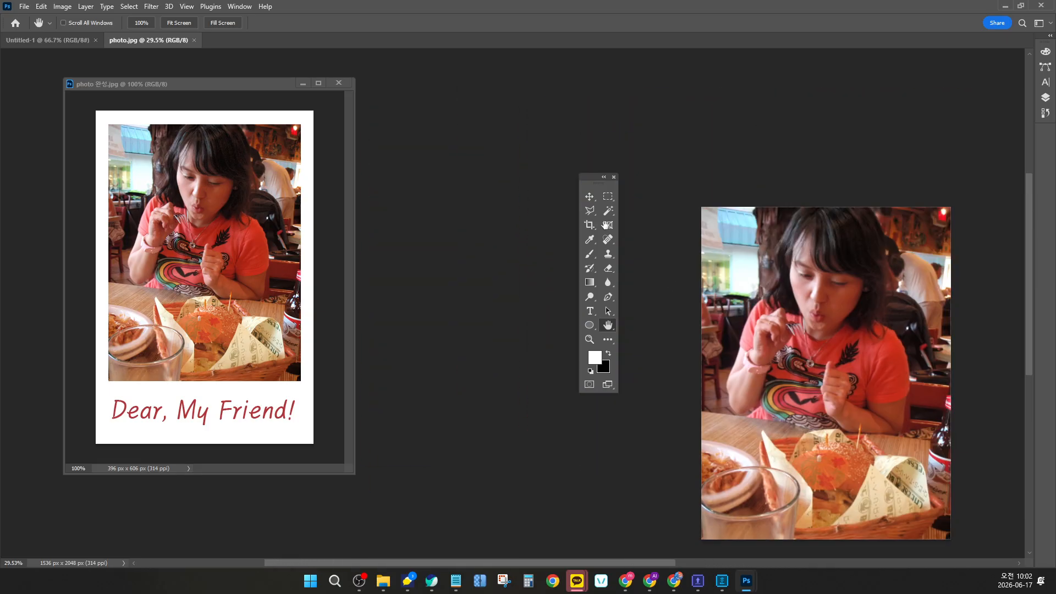
# Step: Pan photo.jpg back beside the floating photo 완성.jpg window and move the Tools panel to the photo's outer edge
pyautogui.moveTo(765, 291); pyautogui.dragTo(495, 190)
pyautogui.moveTo(592, 177); pyautogui.dragTo(726, 180)
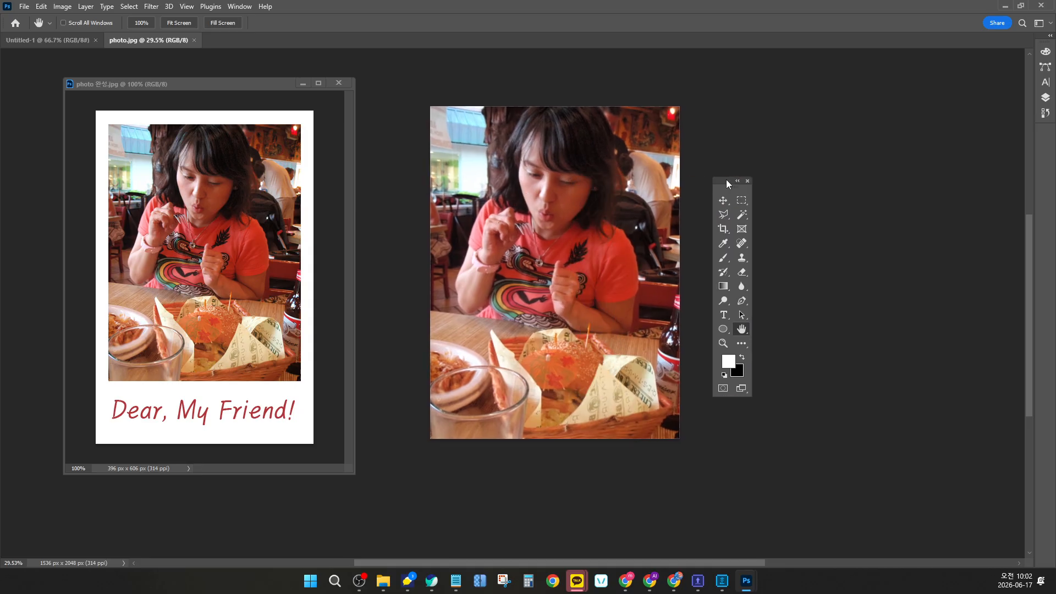
pyautogui.moveTo(537, 196); pyautogui.dragTo(569, 205)
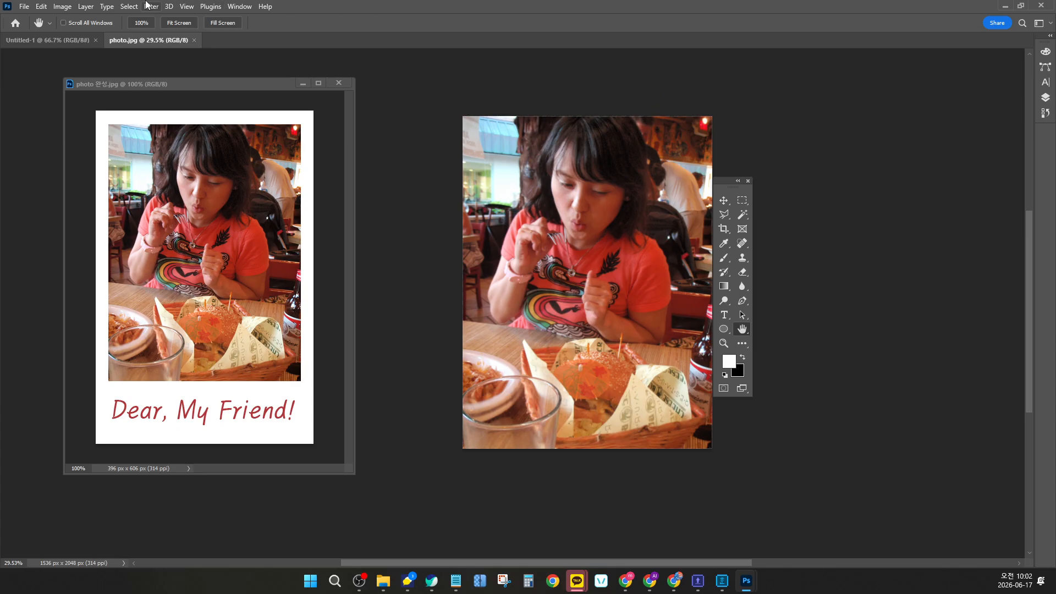
pyautogui.click(64, 8)
pyautogui.click(64, 8)
pyautogui.click(64, 7)
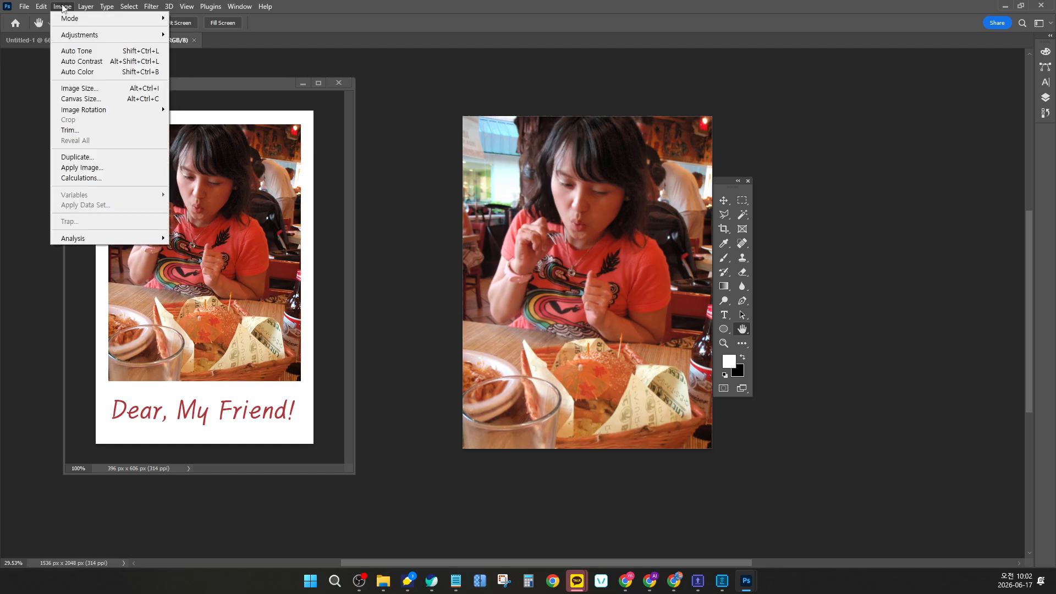
pyautogui.click(63, 7)
pyautogui.click(64, 7)
pyautogui.click(64, 7)
pyautogui.click(64, 7)
pyautogui.click(64, 7)
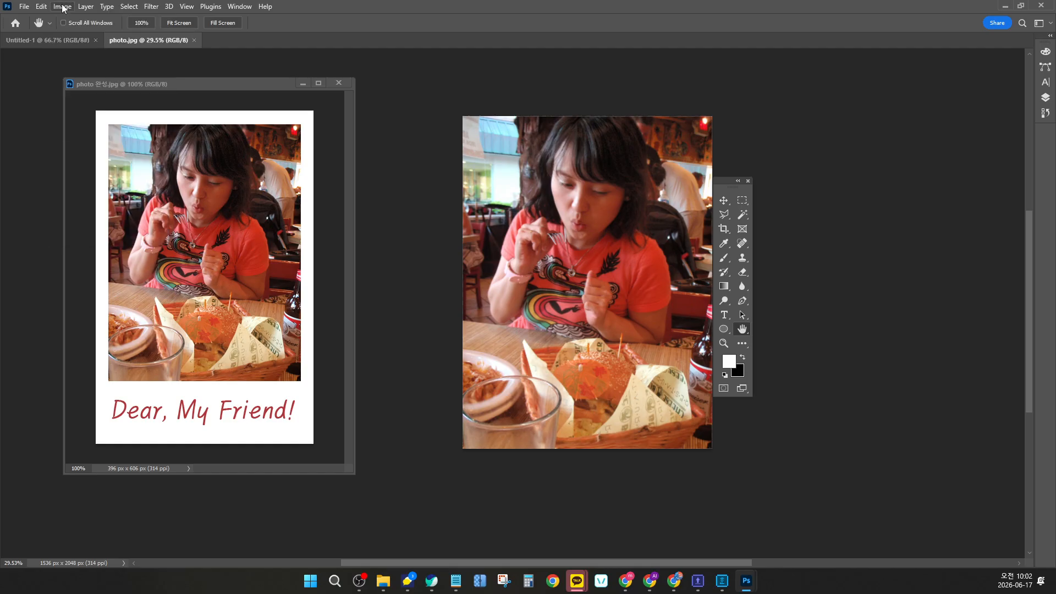
# Step: Open the Image Size dialog for photo.jpg and move it clear of the floating photo 완성.jpg window
pyautogui.click(64, 7)
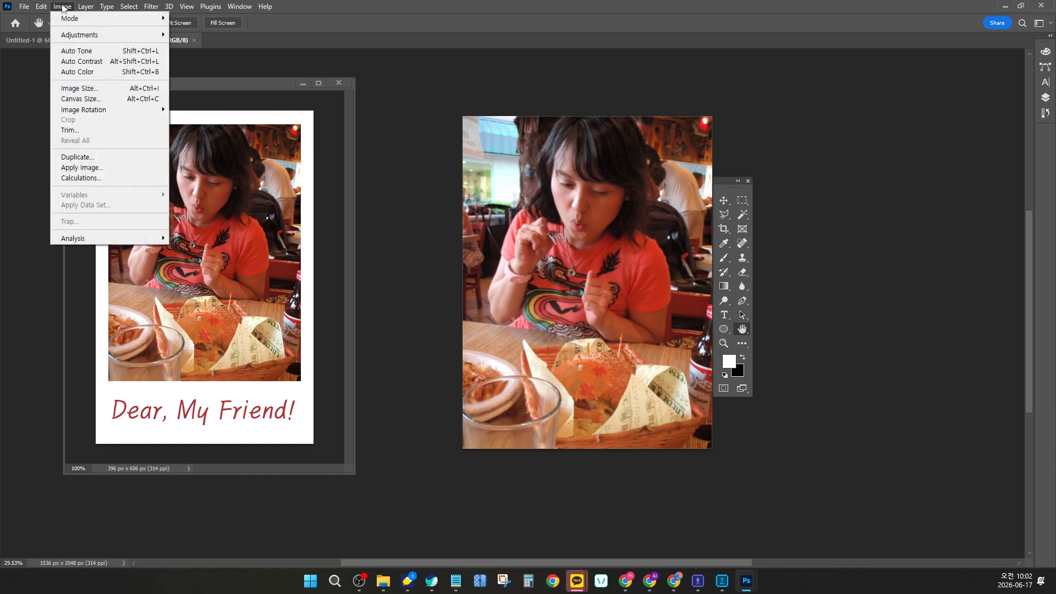
pyautogui.click(83, 90)
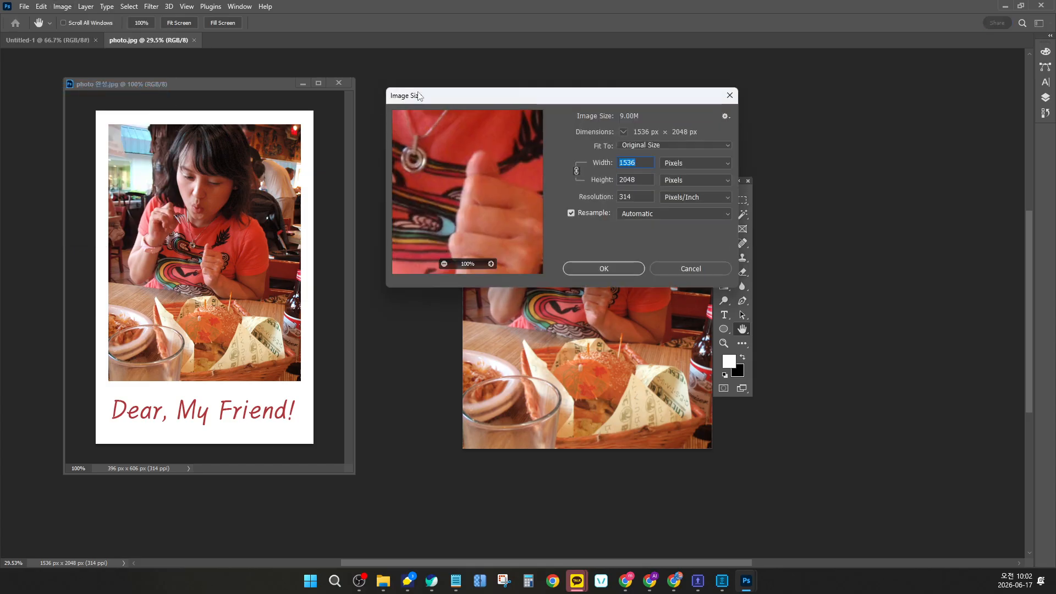
pyautogui.moveTo(489, 98); pyautogui.dragTo(615, 190)
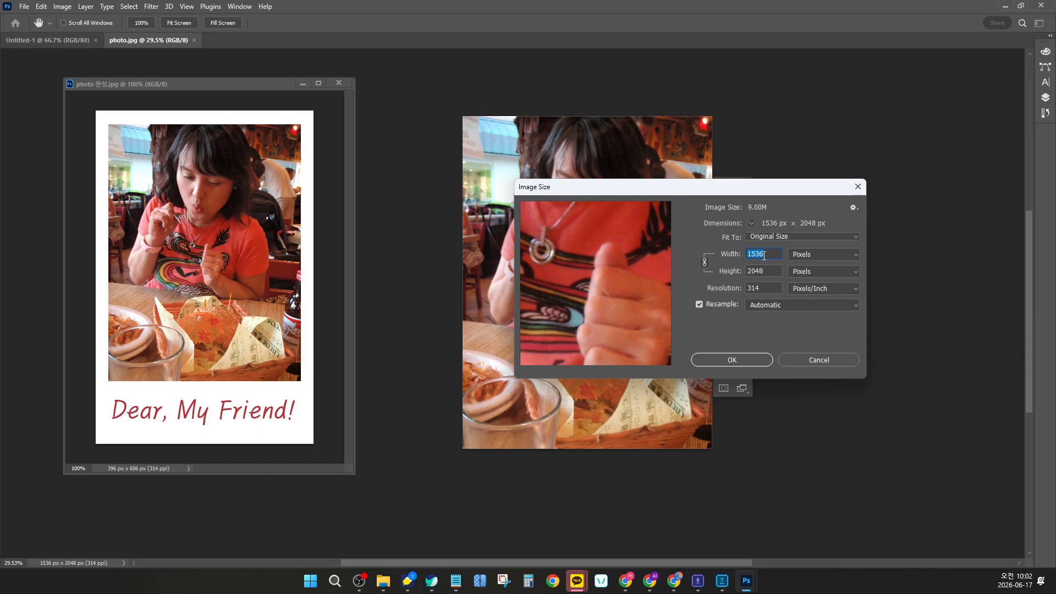
pyautogui.moveTo(693, 190); pyautogui.dragTo(753, 192)
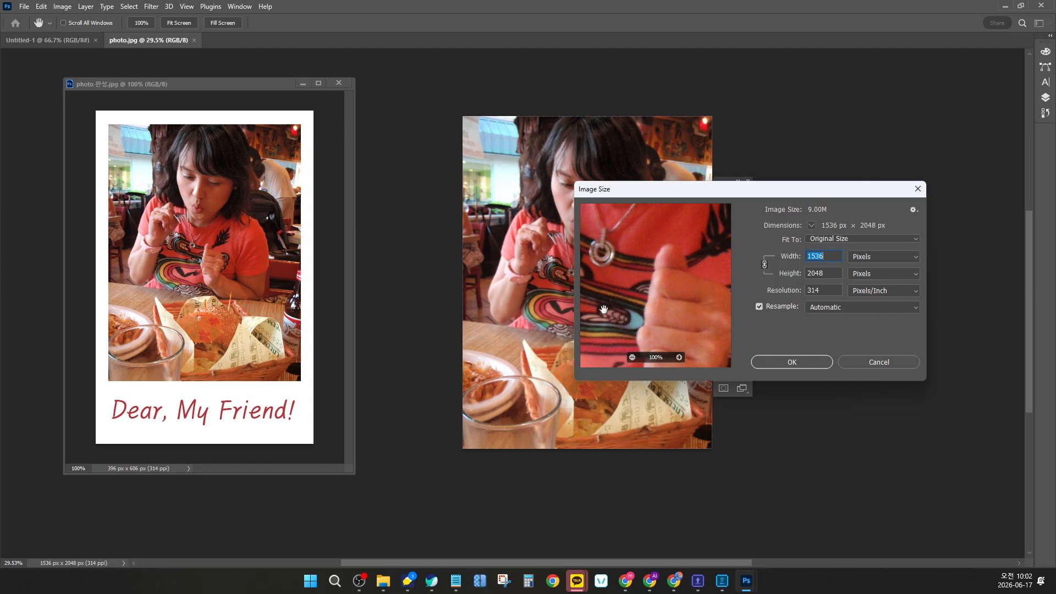
pyautogui.moveTo(669, 196); pyautogui.dragTo(630, 163)
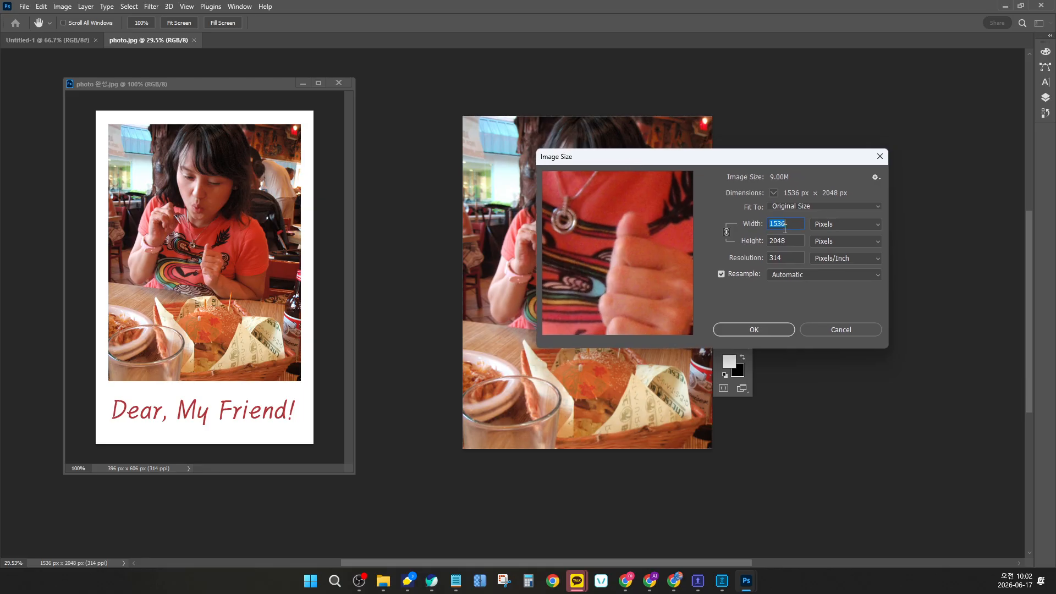
# Step: Try an image width of 350 pixels and toggle the link between width and height
pyautogui.write('350')
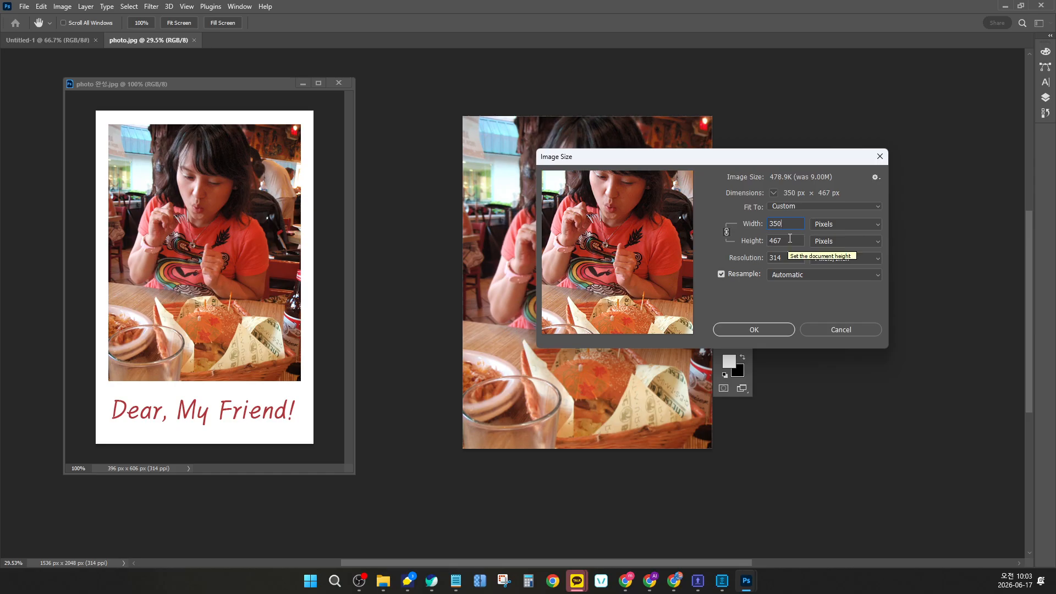
pyautogui.click(790, 240)
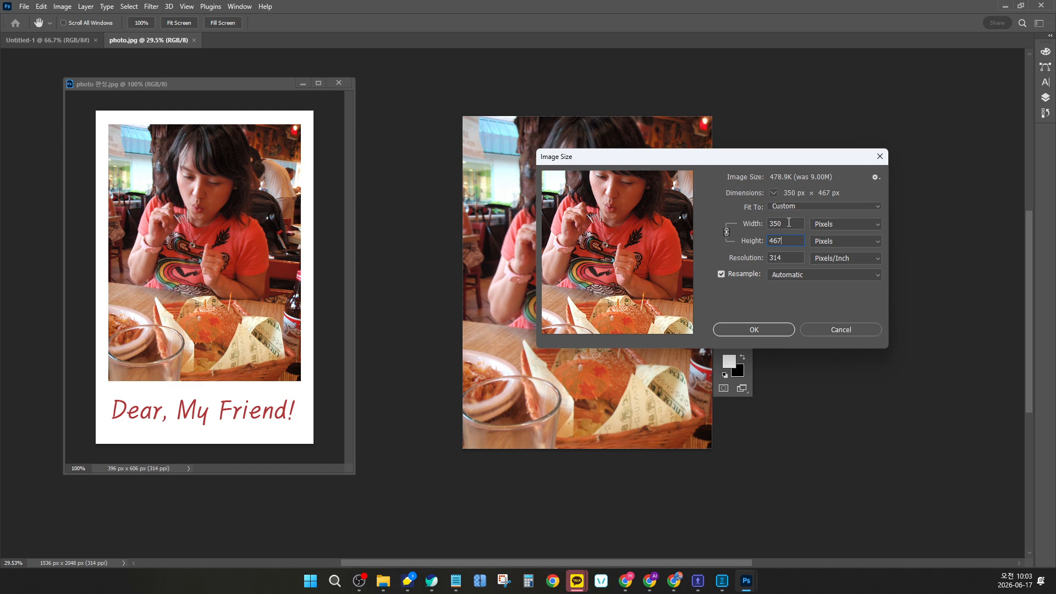
pyautogui.click(727, 233)
pyautogui.click(787, 234)
pyautogui.click(726, 232)
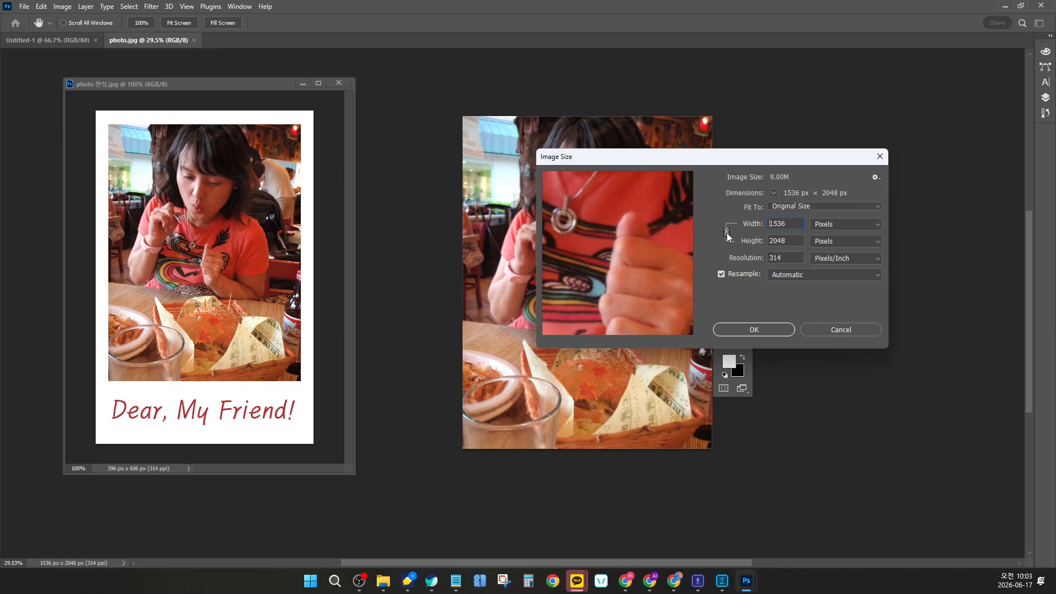
# Step: Resize photo.jpg to a width of 350 pixels with width and height linked
pyautogui.doubleClick(792, 224)
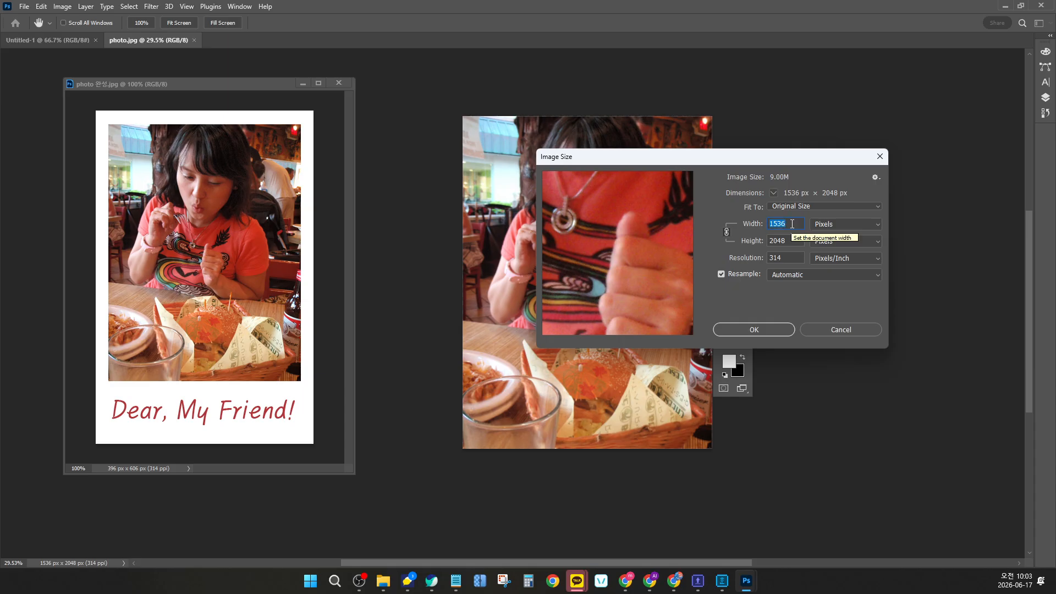
pyautogui.write('350')
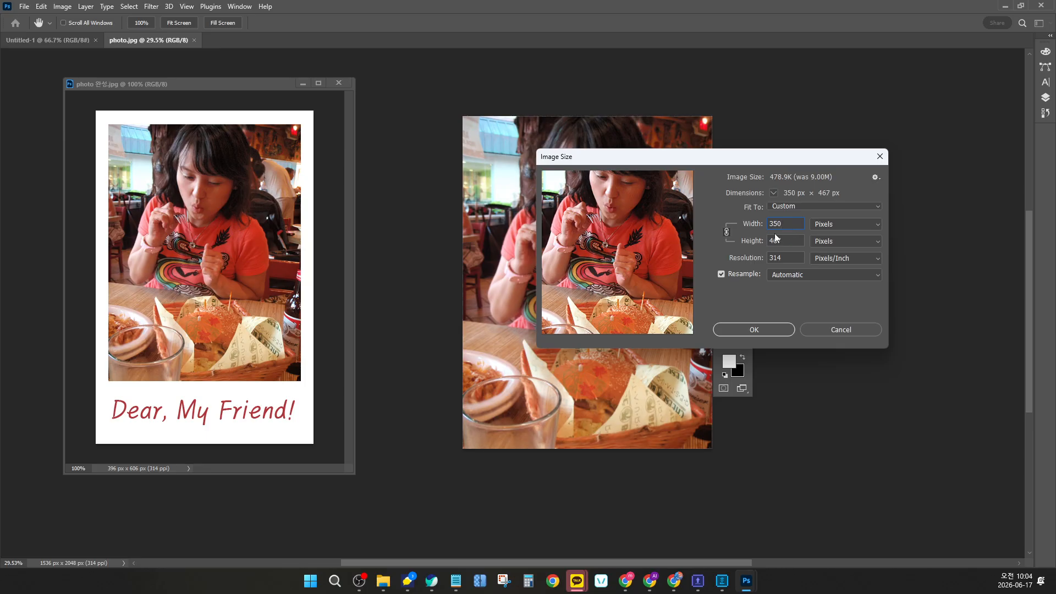
pyautogui.click(767, 328)
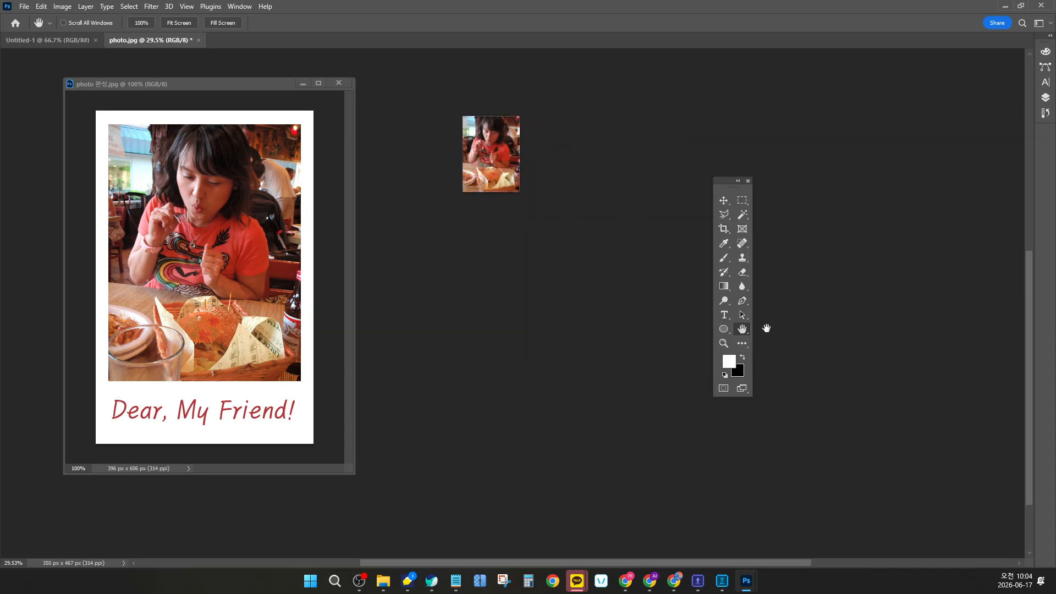
# Step: Zoom the resized photo.jpg to about 123% and position it beside the floating photo 완성.jpg window
pyautogui.moveTo(482, 157); pyautogui.dragTo(531, 229)
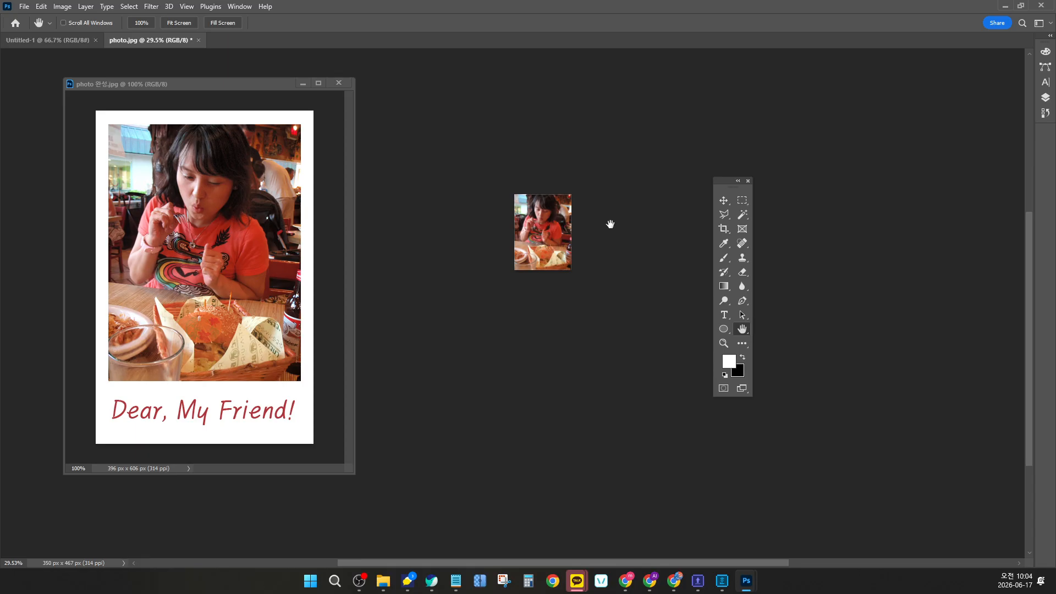
pyautogui.scroll(5, 574, 238)
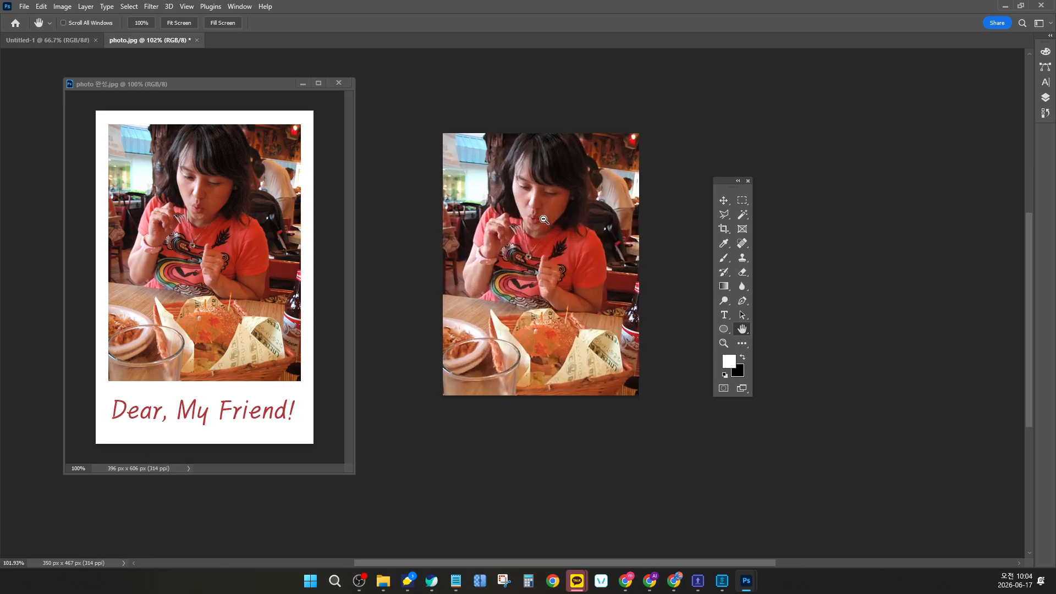
pyautogui.scroll(2, 544, 219)
pyautogui.moveTo(544, 220); pyautogui.dragTo(588, 214)
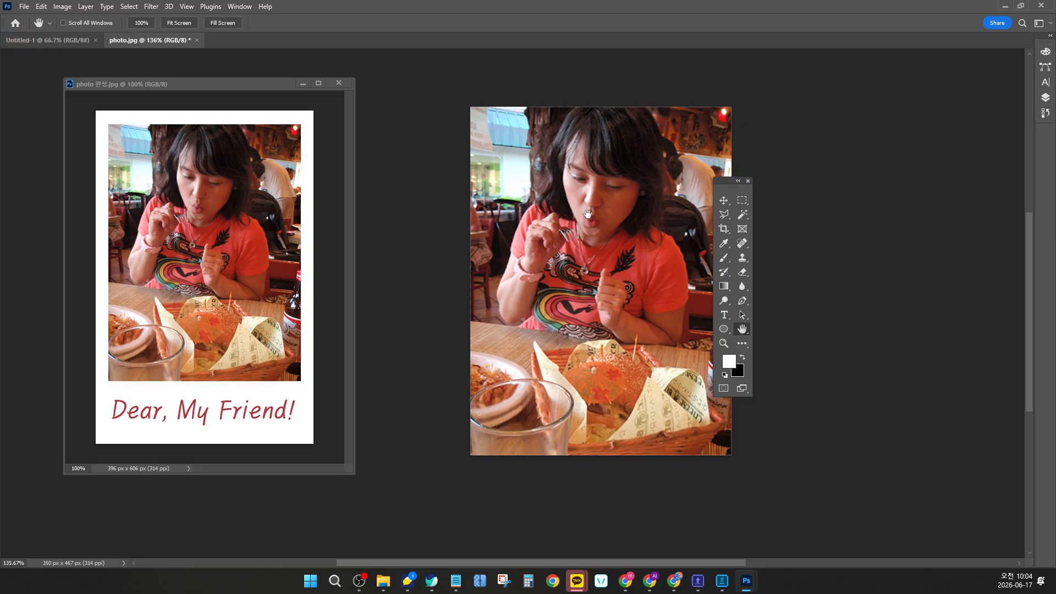
pyautogui.scroll(-1, 588, 214)
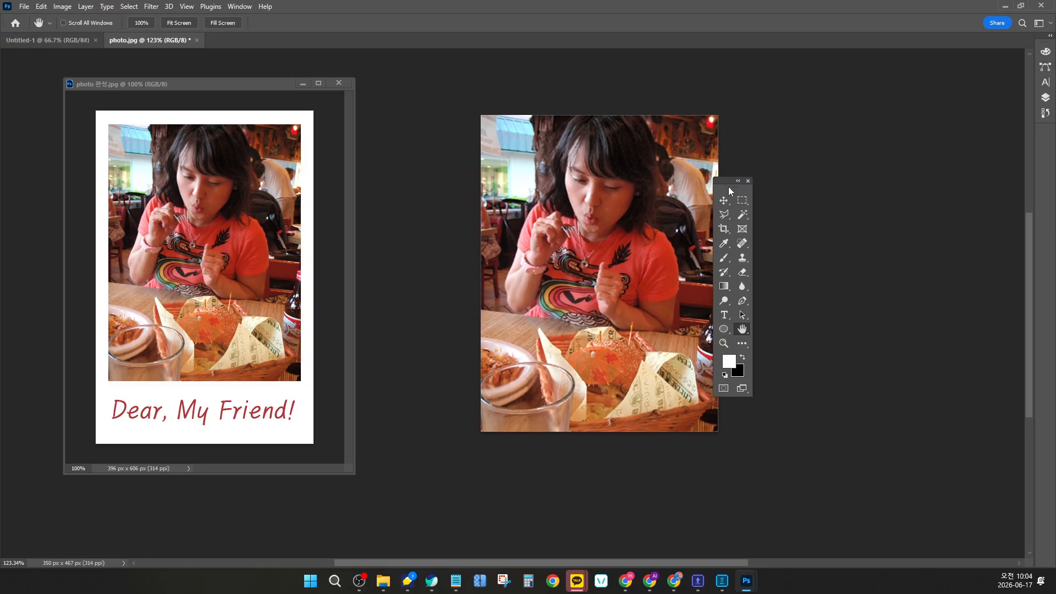
# Step: Move the Tools panel clear of photo.jpg and bring the floating photo 완성.jpg window closer to the photo
pyautogui.moveTo(731, 180); pyautogui.dragTo(860, 177)
pyautogui.moveTo(278, 85); pyautogui.dragTo(336, 80)
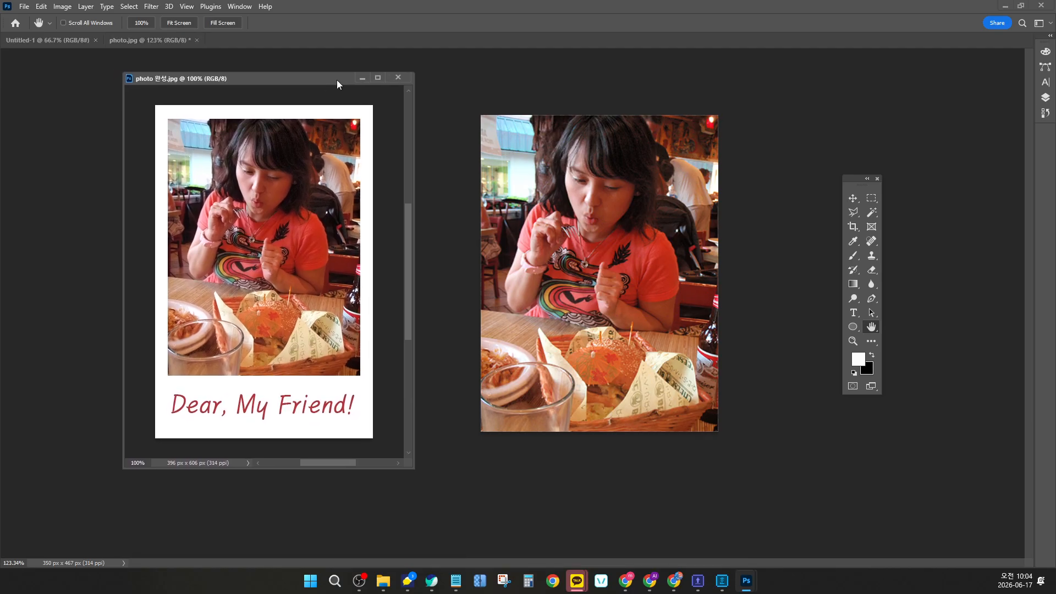
pyautogui.click(533, 184)
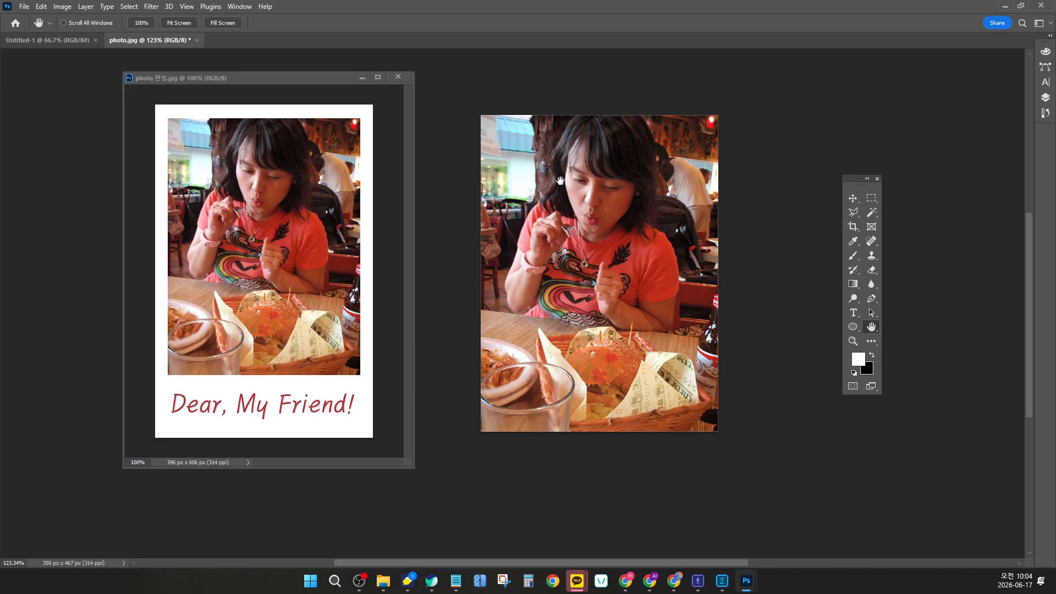
pyautogui.moveTo(559, 181); pyautogui.dragTo(562, 182)
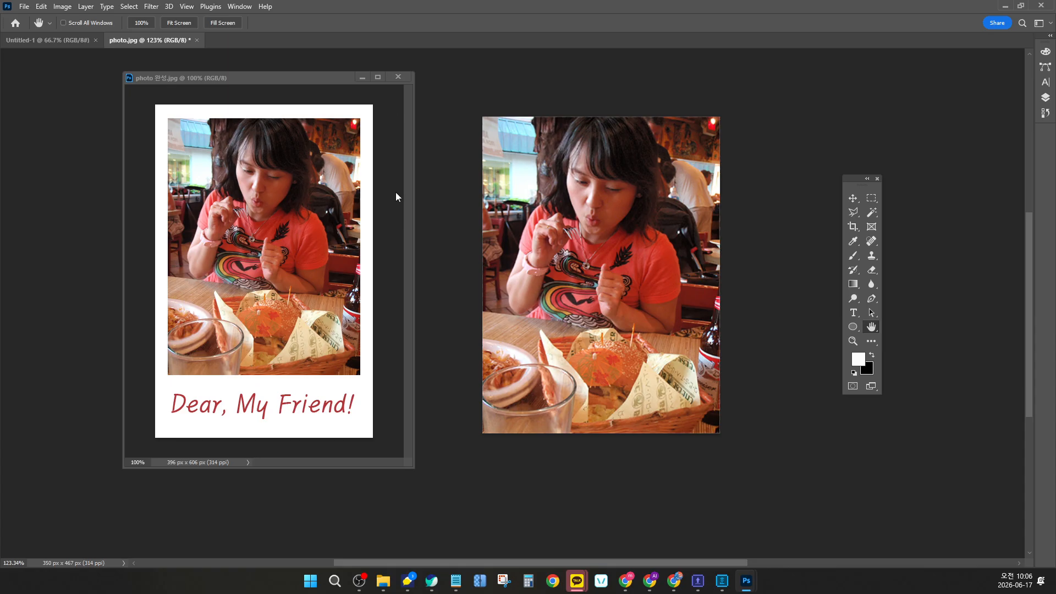
# Step: Reposition the floating photo 완성.jpg window close beside photo.jpg, make photo.jpg active and pan it slightly
pyautogui.moveTo(303, 79); pyautogui.dragTo(475, 88)
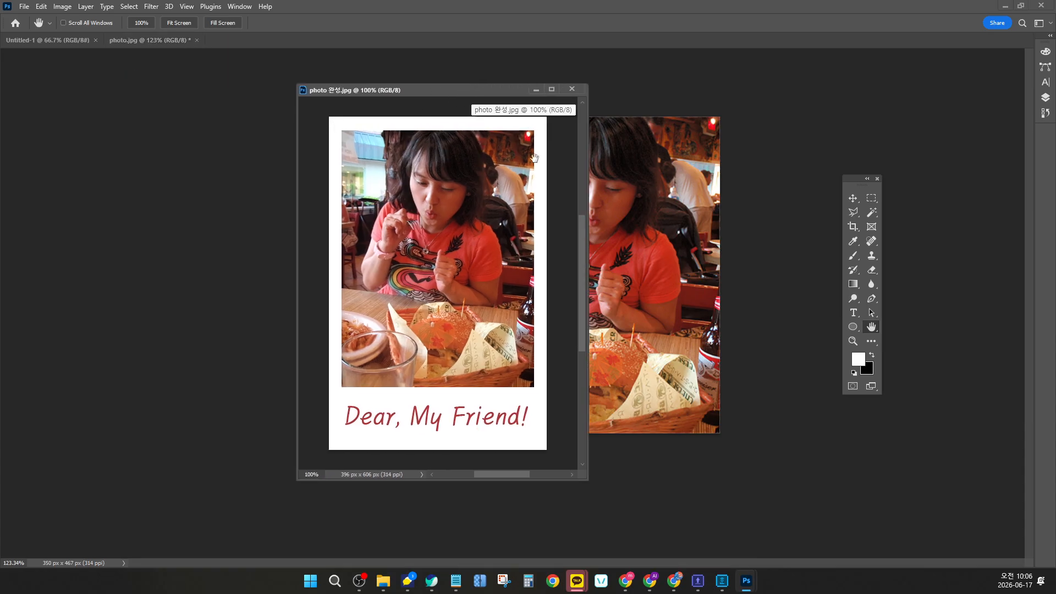
pyautogui.moveTo(423, 92); pyautogui.dragTo(295, 87)
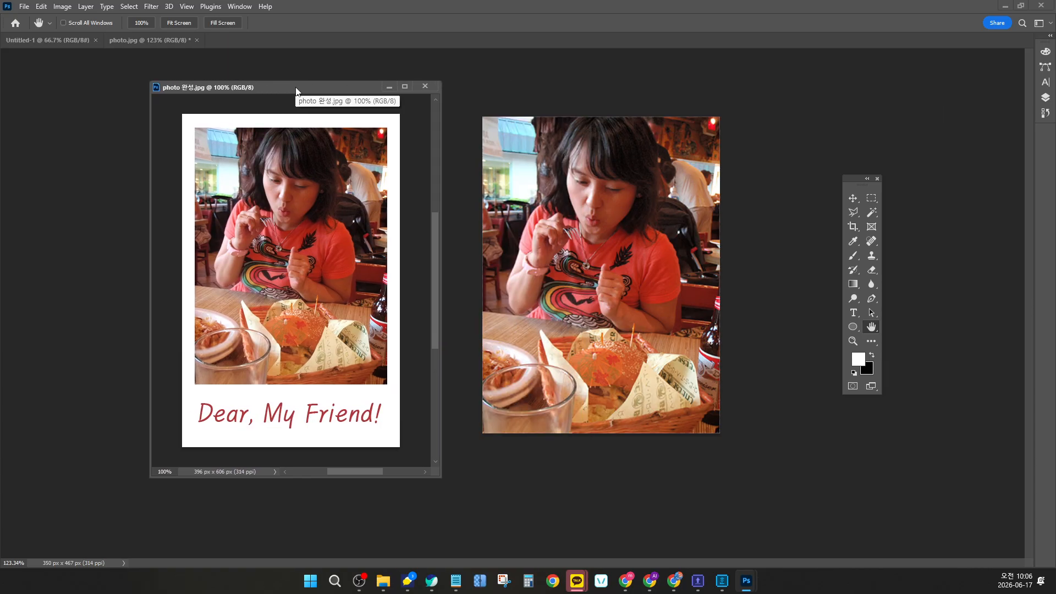
pyautogui.click(544, 143)
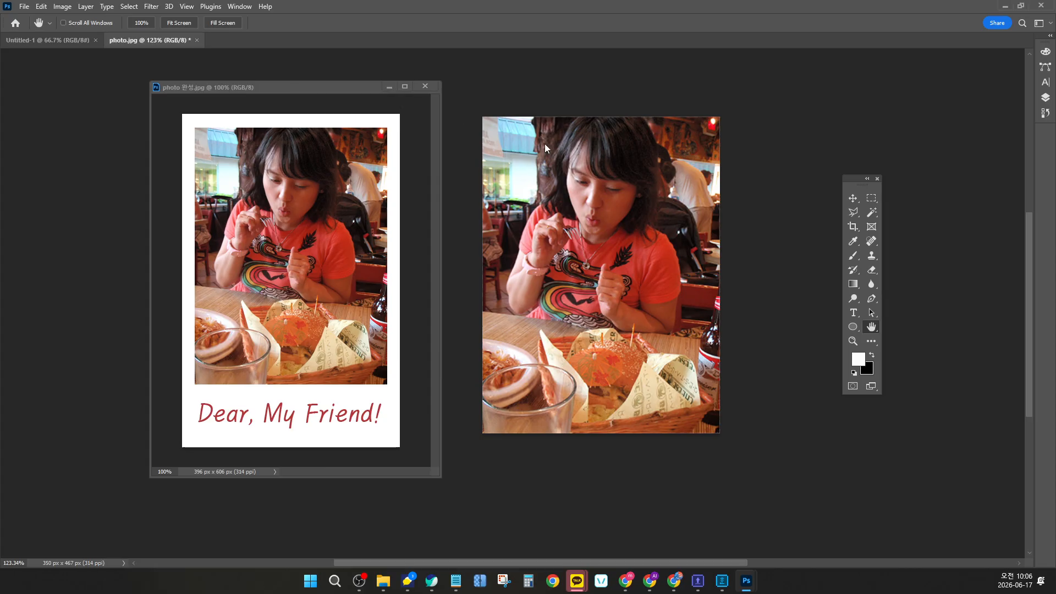
pyautogui.moveTo(564, 166); pyautogui.dragTo(557, 174)
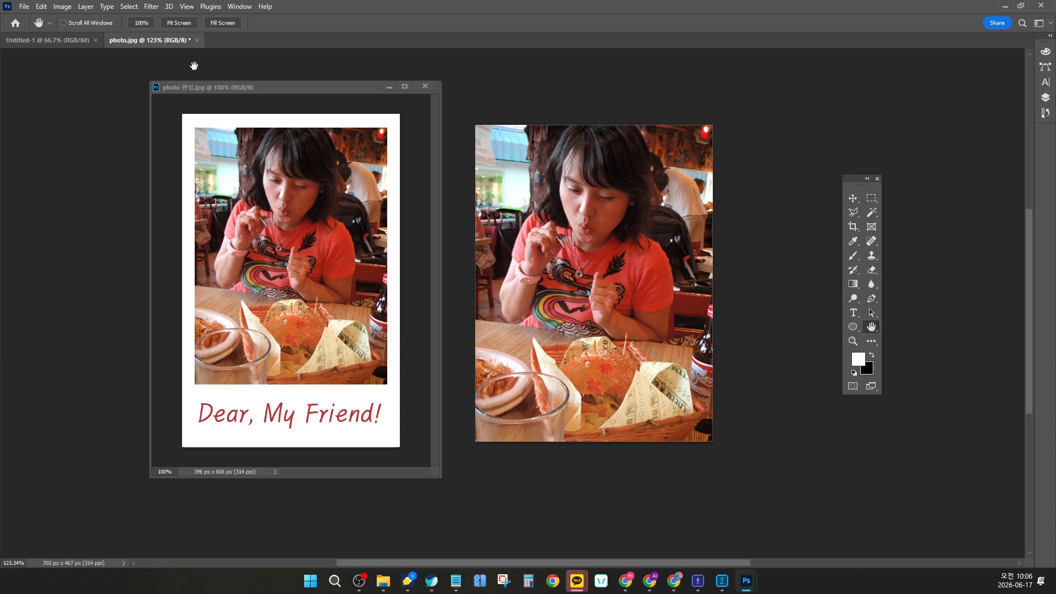
# Step: Open the Canvas Size dialog for photo.jpg and place it over the photo
pyautogui.click(69, 11)
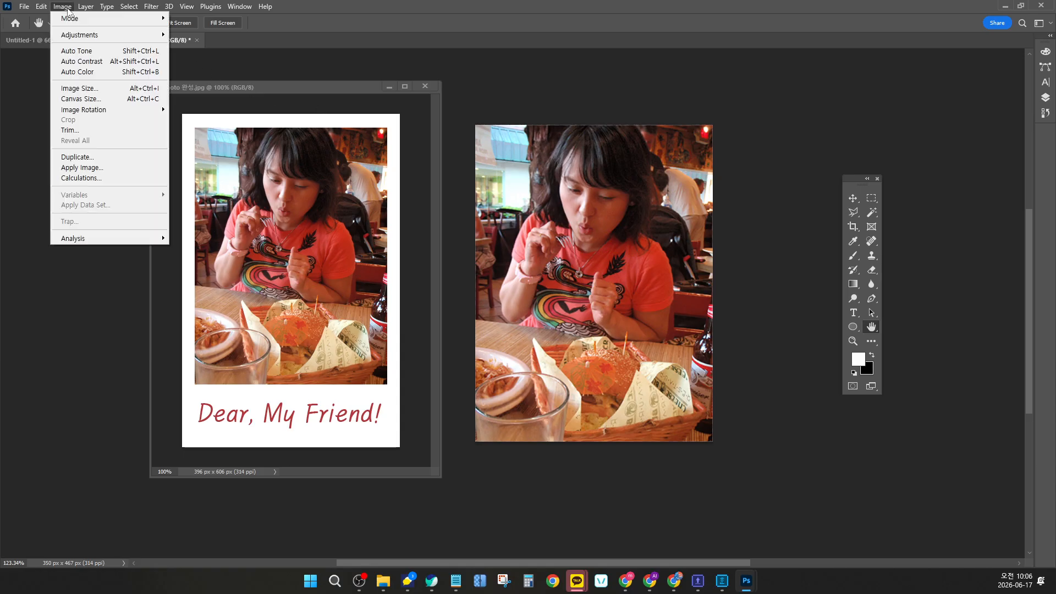
pyautogui.click(92, 101)
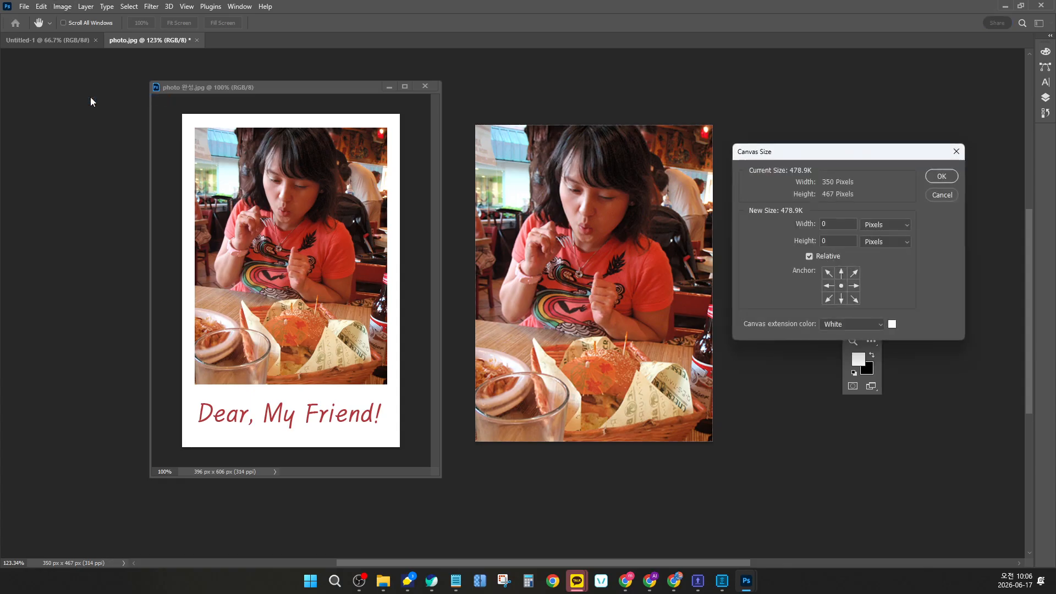
pyautogui.moveTo(803, 153); pyautogui.dragTo(607, 206)
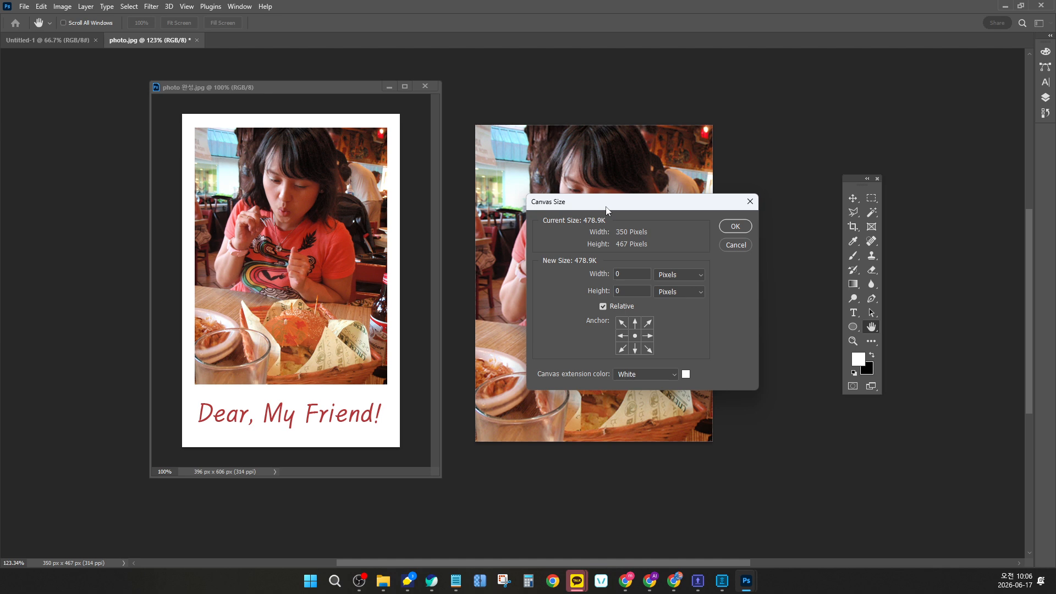
pyautogui.moveTo(607, 209); pyautogui.dragTo(610, 173)
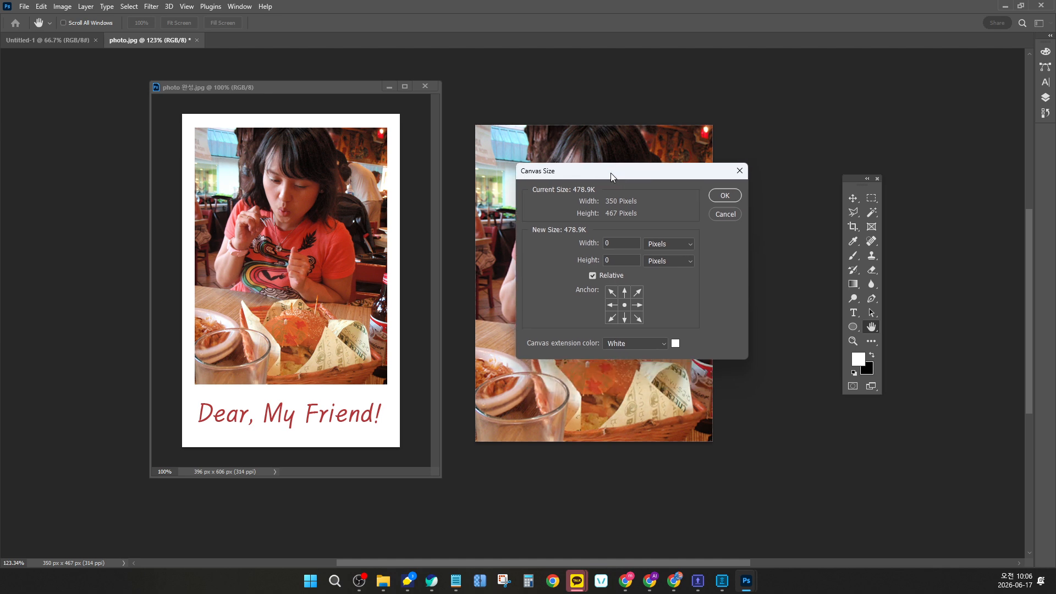
# Step: Toggle the Relative option of the canvas size repeatedly, ending with it enabled
pyautogui.click(594, 278)
pyautogui.click(594, 279)
pyautogui.click(594, 279)
pyautogui.click(594, 278)
pyautogui.click(594, 278)
pyautogui.click(594, 278)
pyautogui.click(594, 279)
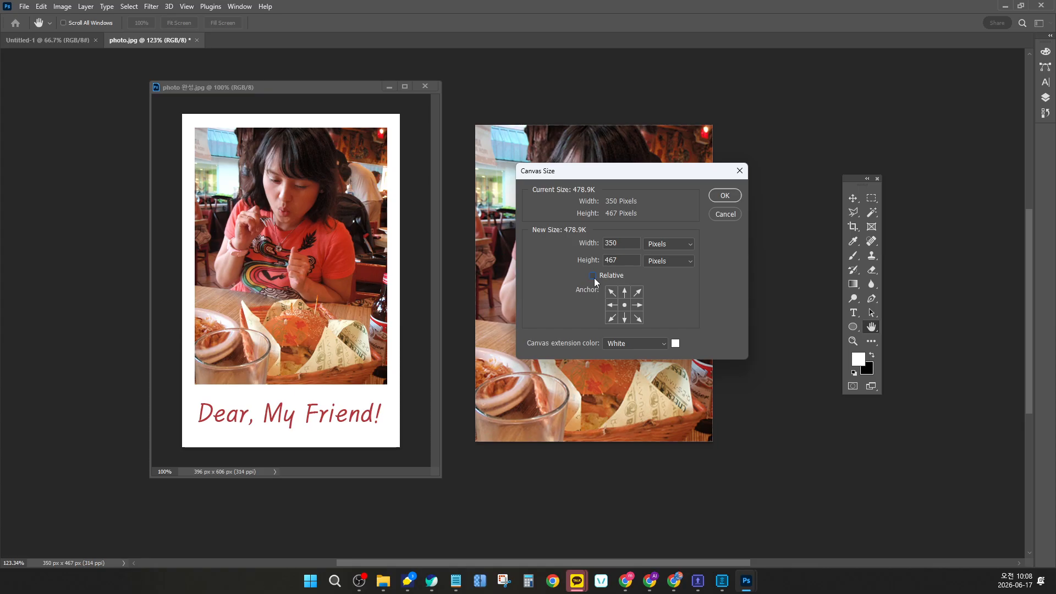
pyautogui.click(594, 279)
# Step: Set the canvas size units to millimeters and anchor the image at the top center of the canvas
pyautogui.click(680, 262)
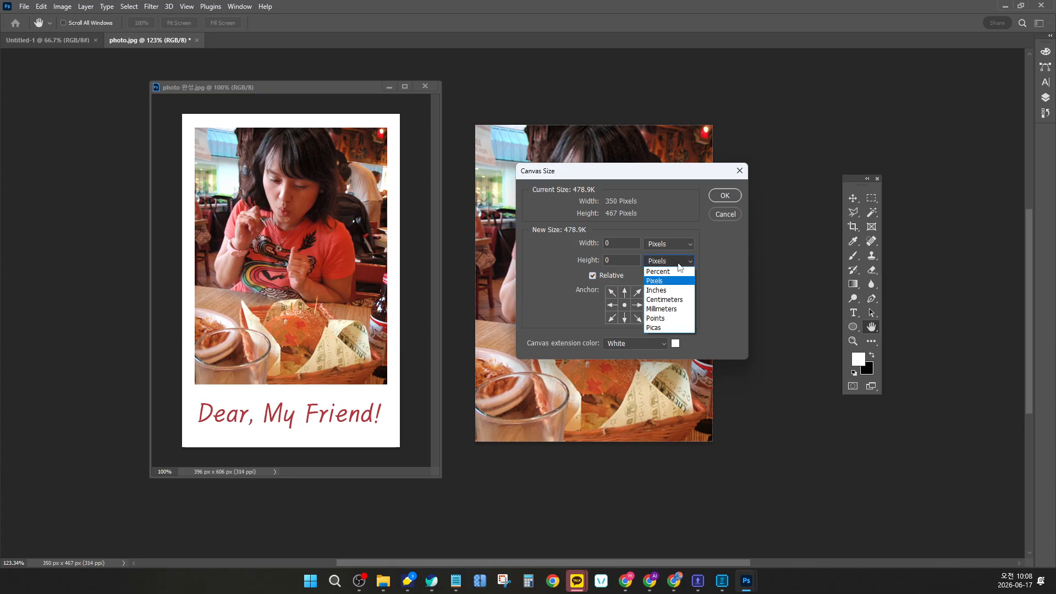
pyautogui.click(674, 308)
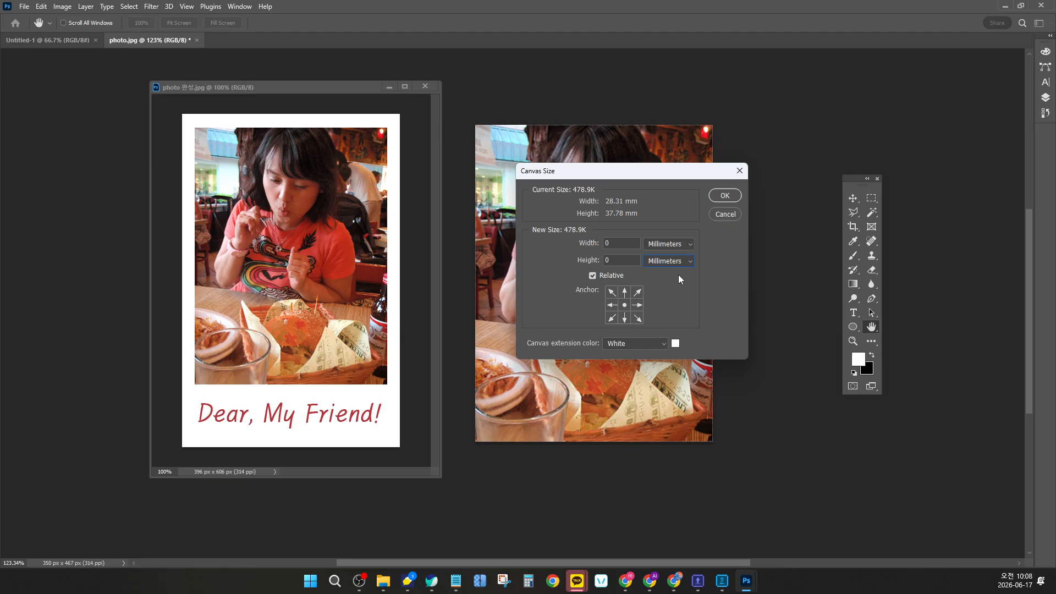
pyautogui.moveTo(629, 174); pyautogui.dragTo(778, 103)
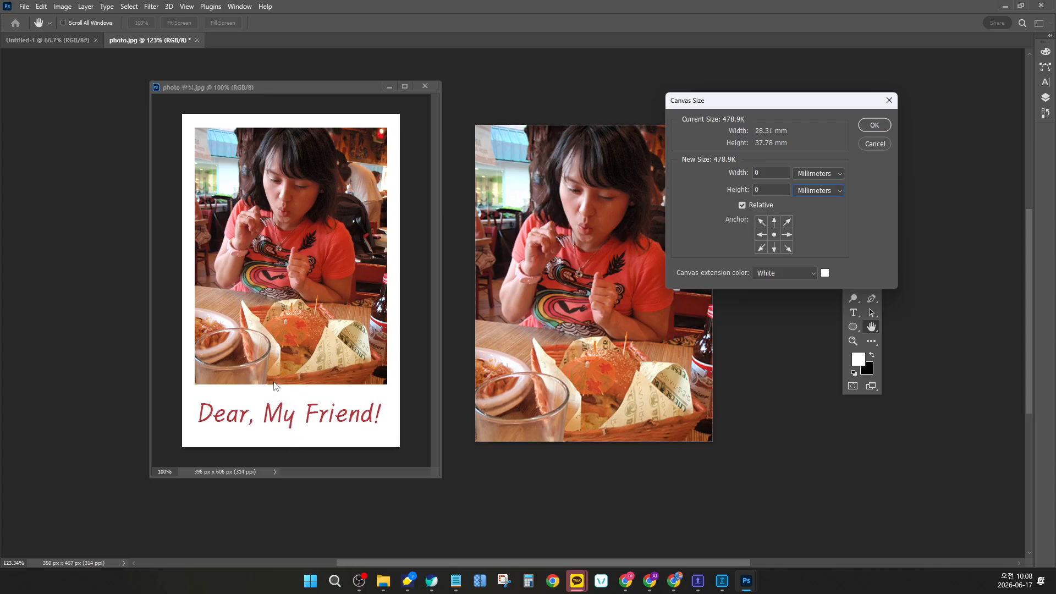
pyautogui.moveTo(762, 102); pyautogui.dragTo(577, 177)
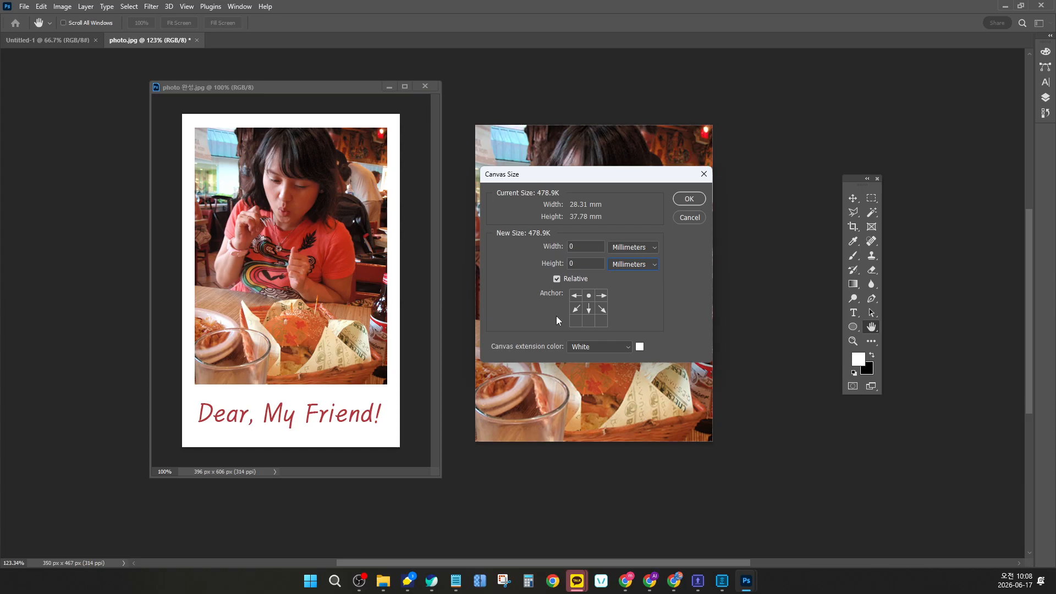
pyautogui.click(590, 322)
# Step: Keep White as the canvas extension color and move the Tools panel and the Canvas Size dialog beside each other
pyautogui.click(598, 348)
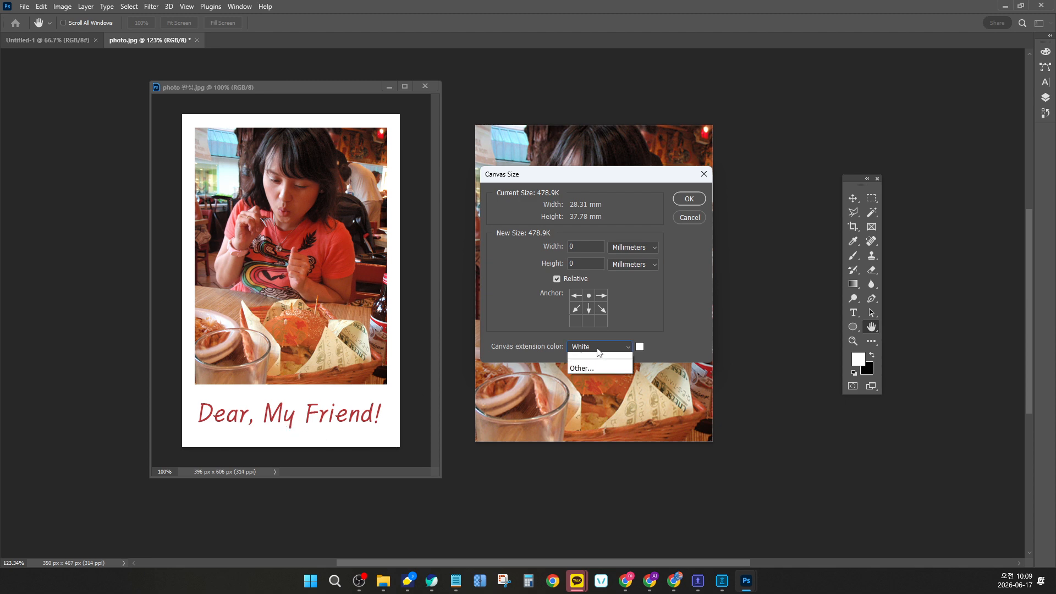
pyautogui.click(831, 196)
pyautogui.moveTo(853, 186); pyautogui.dragTo(752, 195)
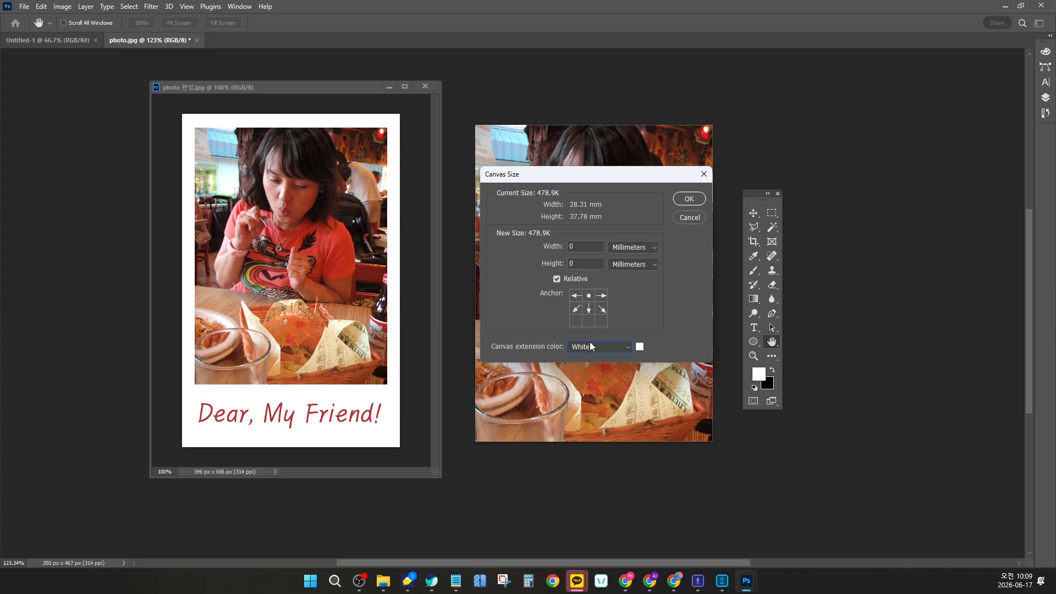
pyautogui.moveTo(571, 168); pyautogui.dragTo(608, 161)
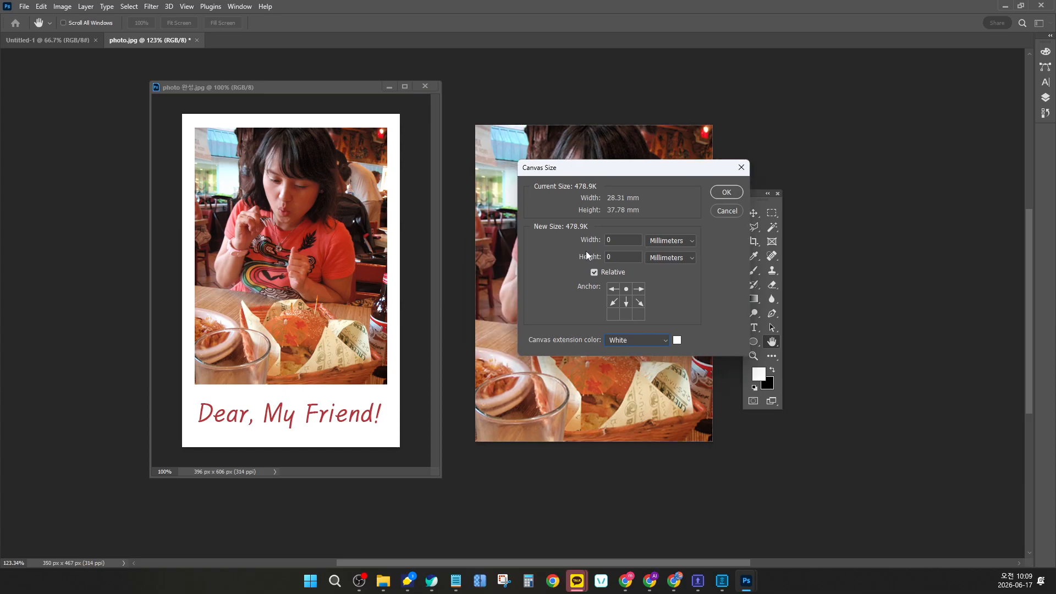
# Step: Extend the canvas of photo.jpg below the image by a relative height of 10 mm in white
pyautogui.click(626, 255)
pyautogui.write('10')
pyautogui.click(726, 193)
# Step: Move the Tools panel clear of the extended photo.jpg and pan the photo between it and the floating window
pyautogui.moveTo(596, 333); pyautogui.dragTo(614, 296)
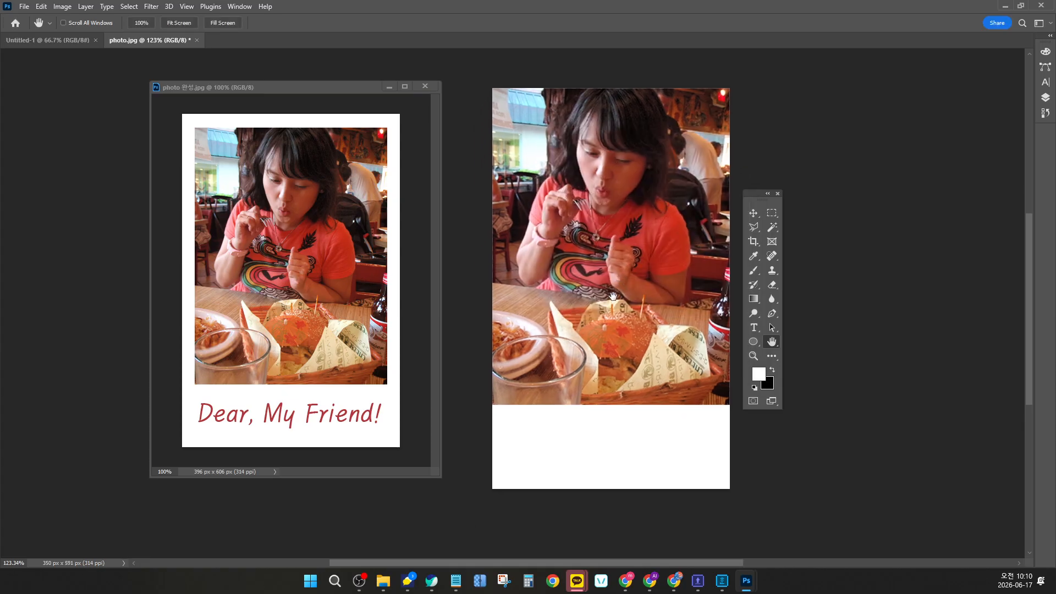
pyautogui.moveTo(746, 194); pyautogui.dragTo(829, 202)
pyautogui.moveTo(653, 210); pyautogui.dragTo(686, 225)
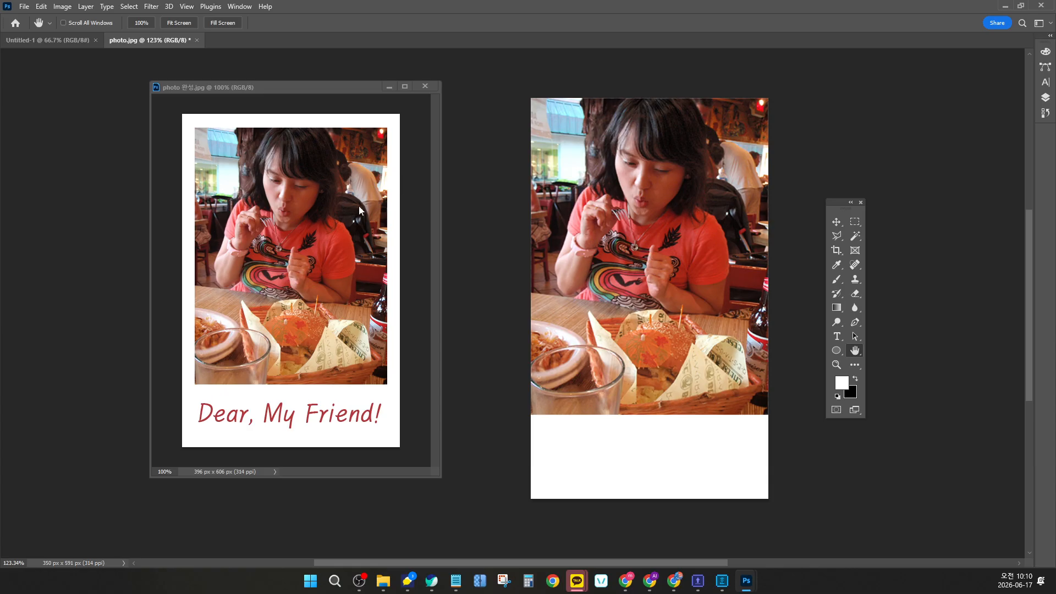
# Step: Reopen the Canvas Size dialog for photo.jpg, move it off the photo's center and anchor the image at the bottom center
pyautogui.click(60, 7)
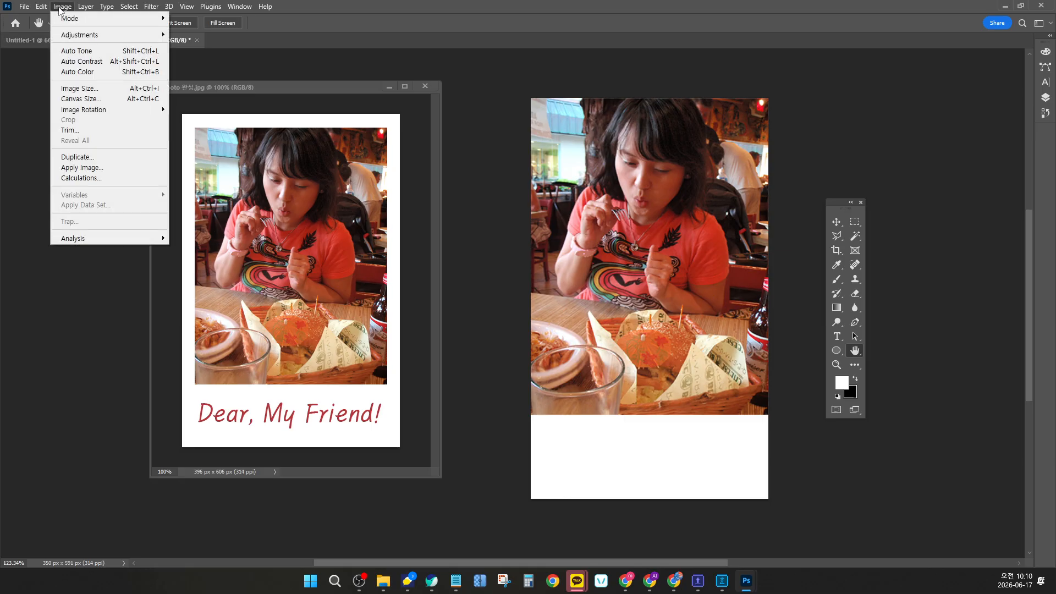
pyautogui.click(82, 99)
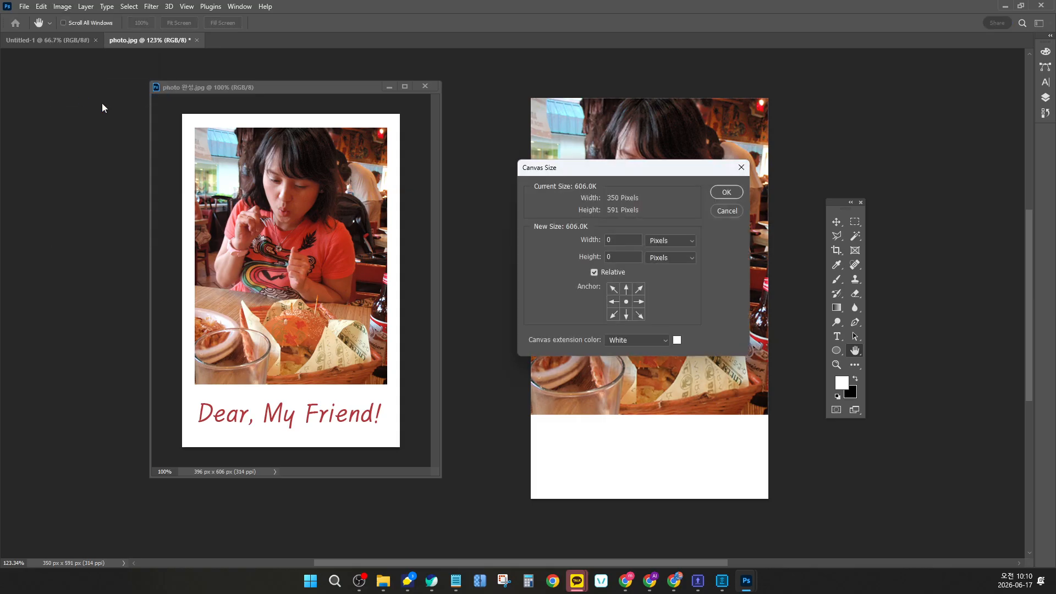
pyautogui.moveTo(590, 172); pyautogui.dragTo(714, 159)
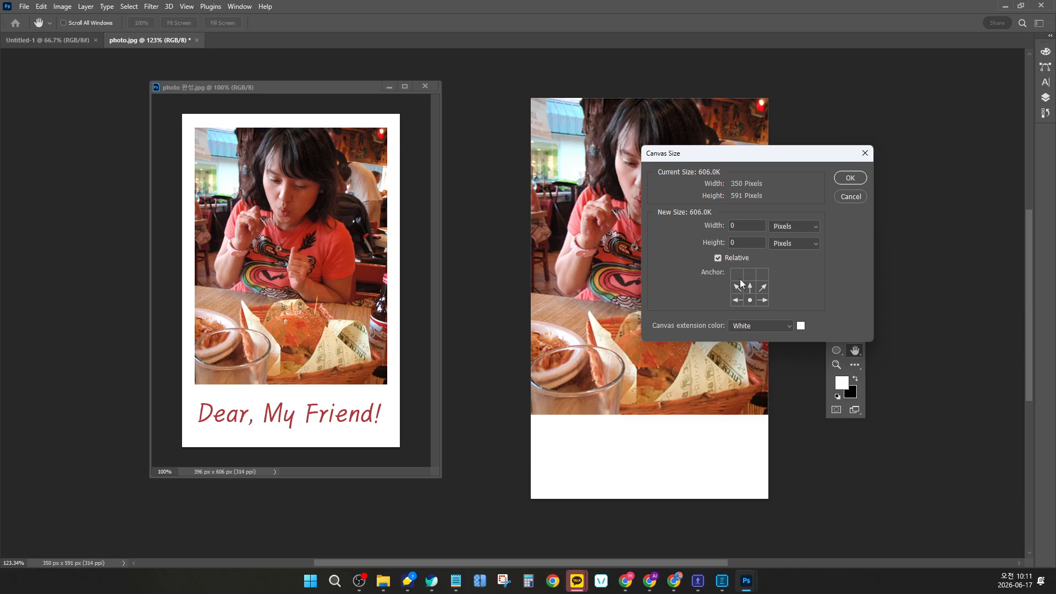
# Step: Enter a relative canvas width of 4 and height of 2, and switch the units from pixels to millimeters
pyautogui.write('2')
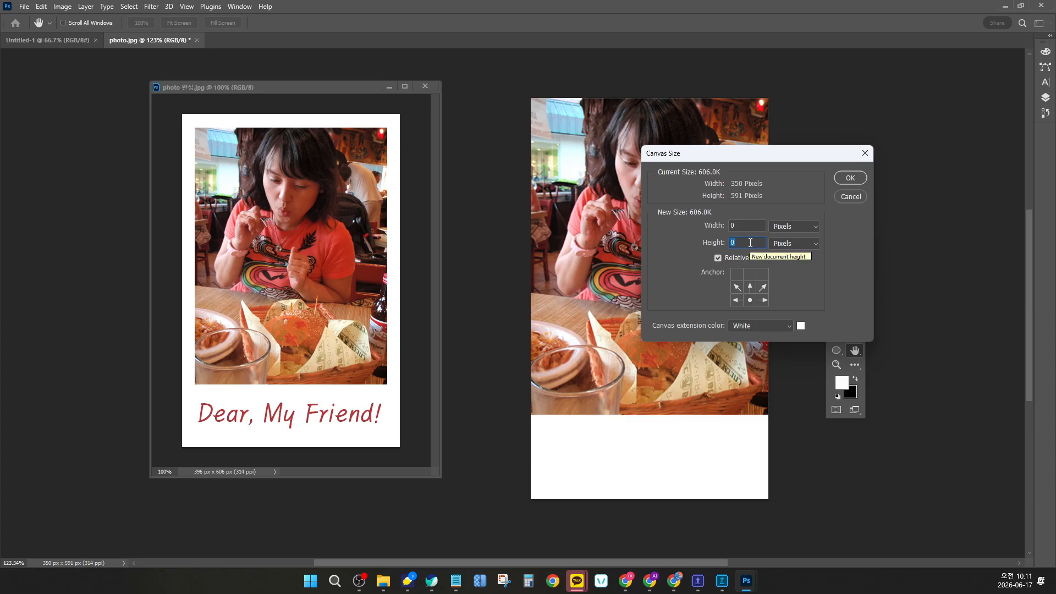
pyautogui.click(750, 226)
pyautogui.write('4')
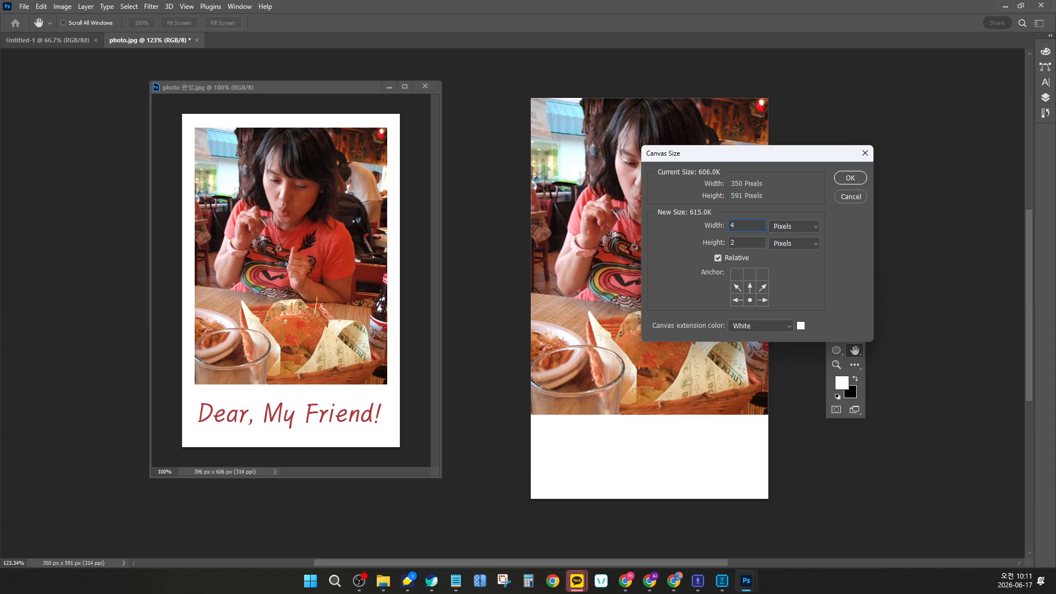
pyautogui.click(809, 244)
pyautogui.click(787, 281)
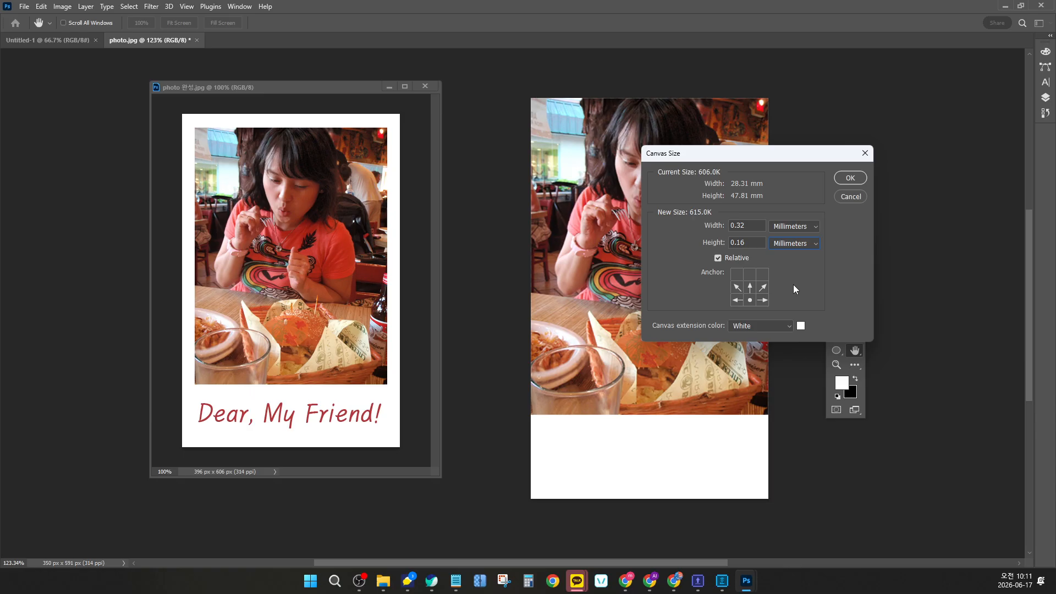
# Step: Extend the canvas by a relative width of 4 mm and height of 2 mm to frame the photo in white
pyautogui.click(750, 242)
pyautogui.doubleClick(750, 242)
pyautogui.write('2')
pyautogui.doubleClick(754, 225)
pyautogui.write('4')
pyautogui.click(851, 178)
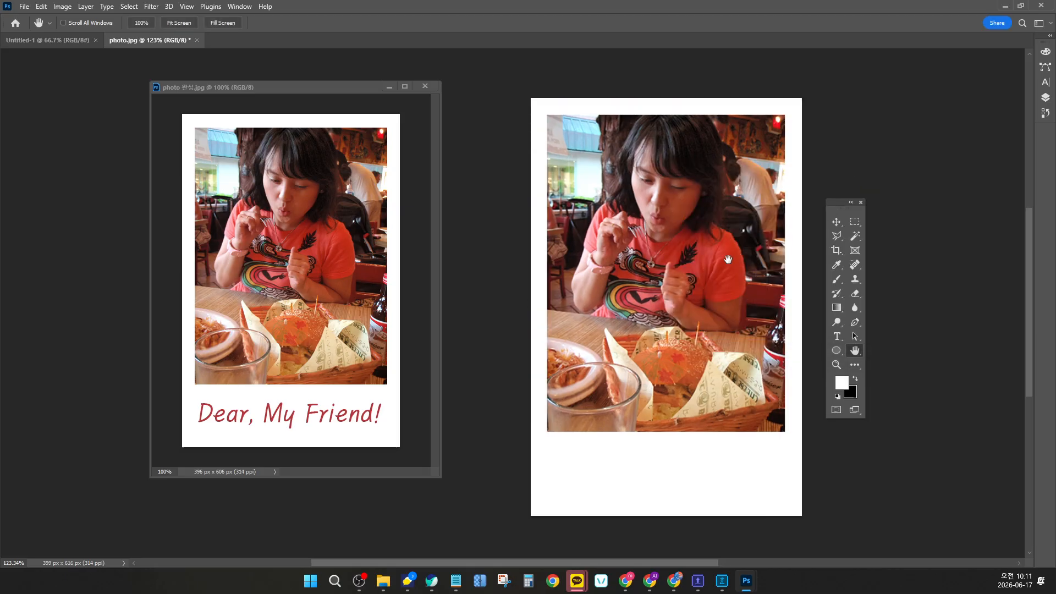
# Step: Pan the framed photo.jpg closer to the floating finished image and move the Tools panel over the photo
pyautogui.moveTo(728, 260); pyautogui.dragTo(705, 232)
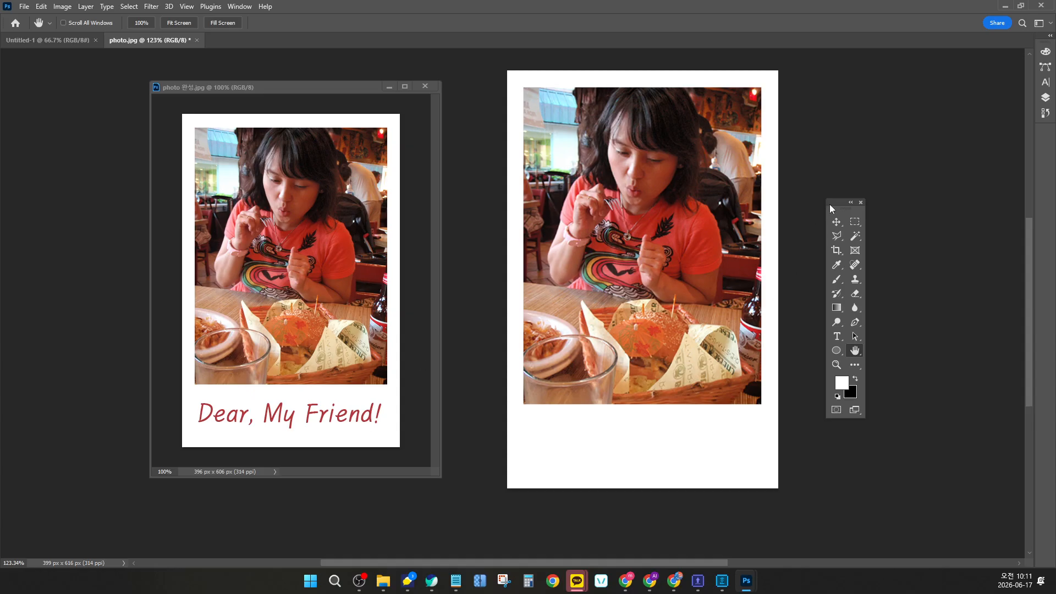
pyautogui.moveTo(831, 207); pyautogui.dragTo(835, 176)
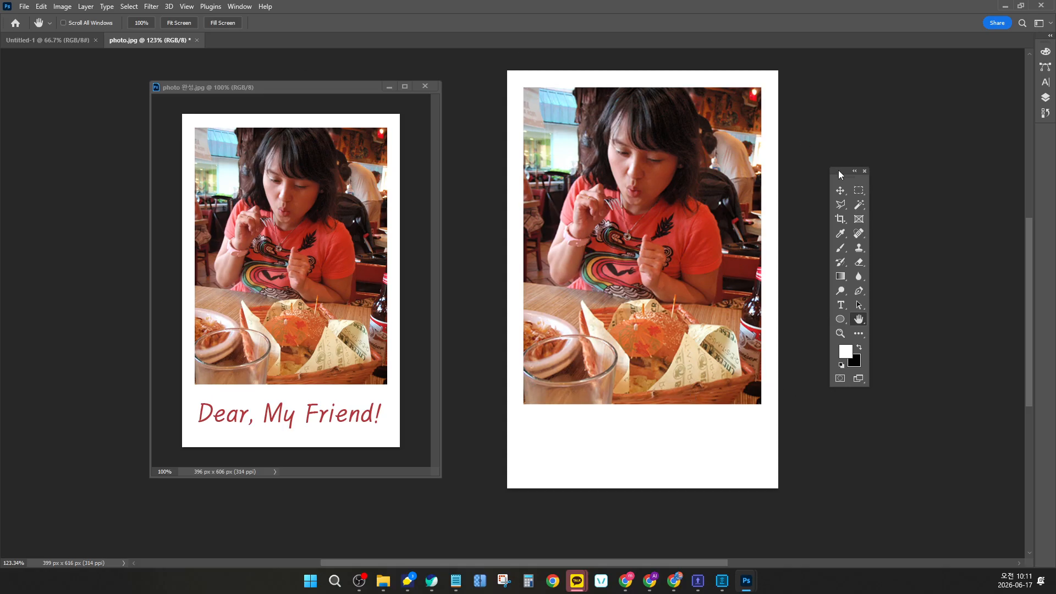
pyautogui.moveTo(840, 175); pyautogui.dragTo(686, 93)
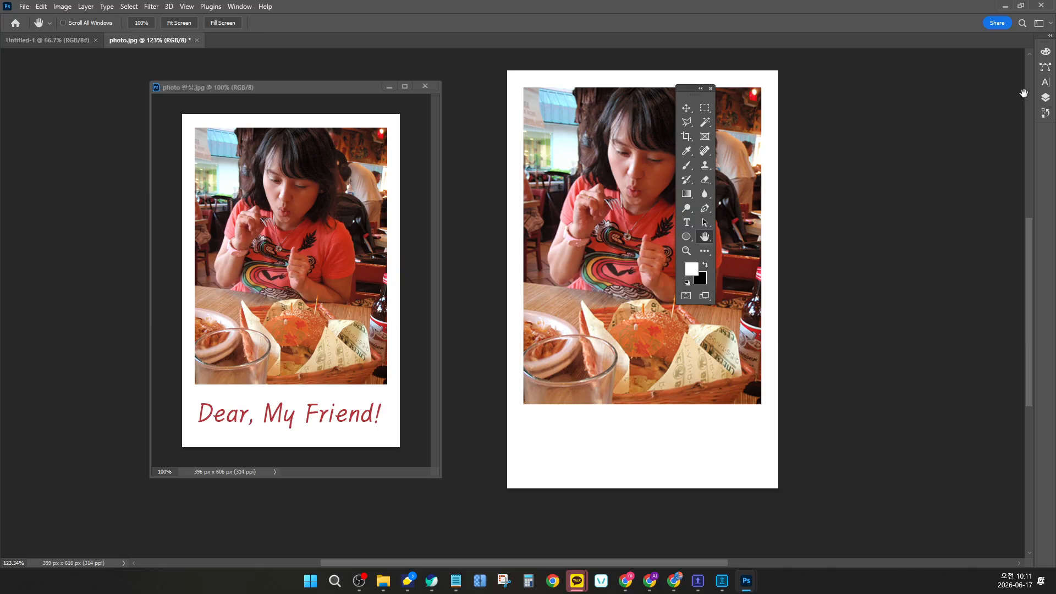
# Step: Lengthen the Layers panel, detach it as a floating panel, and arrange it with the Tools panel beside the framed photo
pyautogui.click(1043, 99)
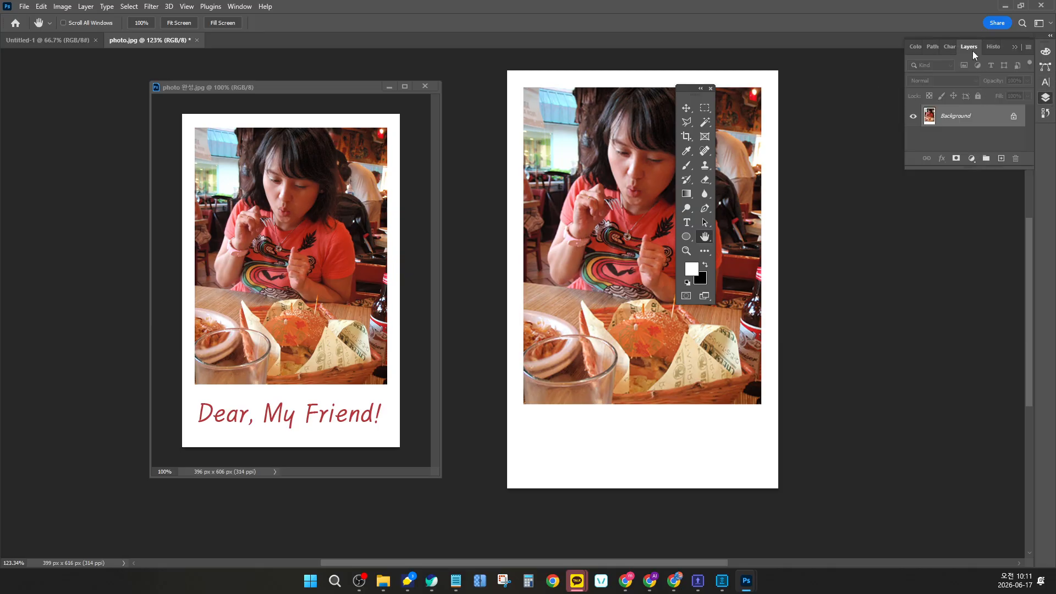
pyautogui.moveTo(952, 169); pyautogui.dragTo(963, 259)
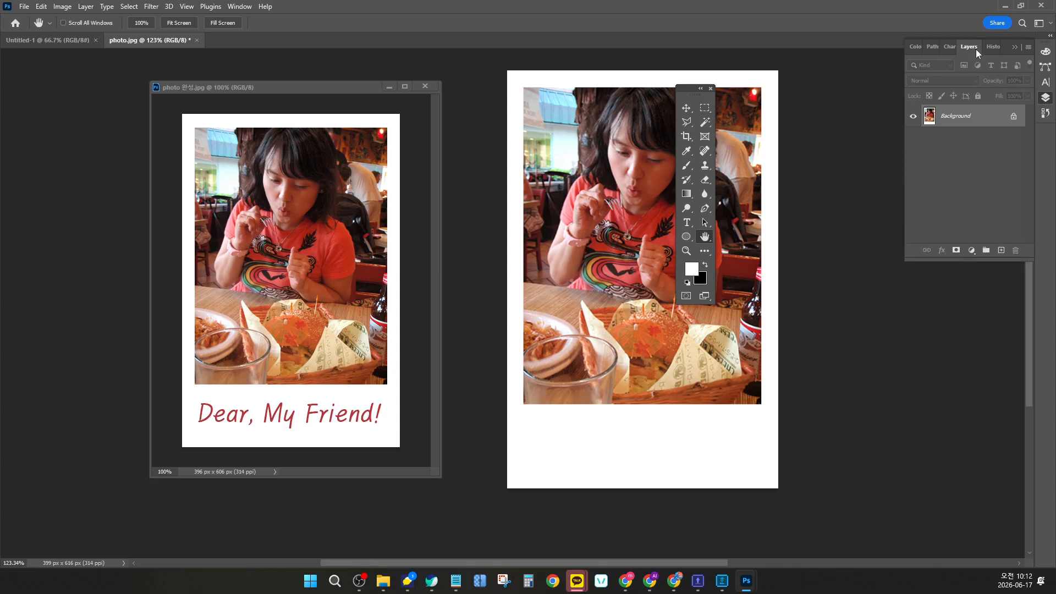
pyautogui.moveTo(969, 46); pyautogui.dragTo(734, 114)
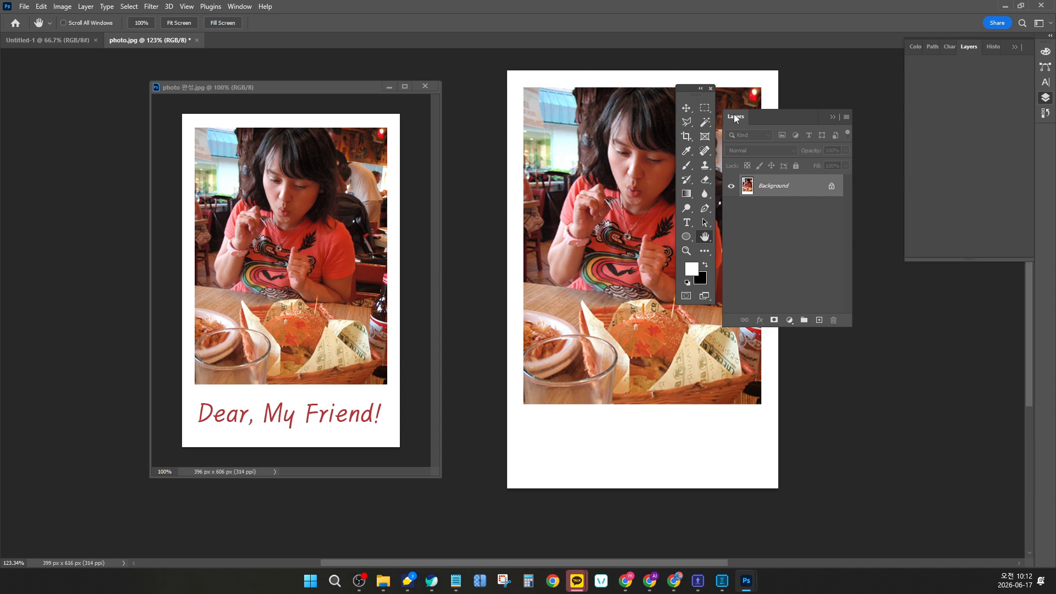
pyautogui.click(1015, 47)
pyautogui.moveTo(804, 105); pyautogui.dragTo(928, 89)
pyautogui.click(1046, 120)
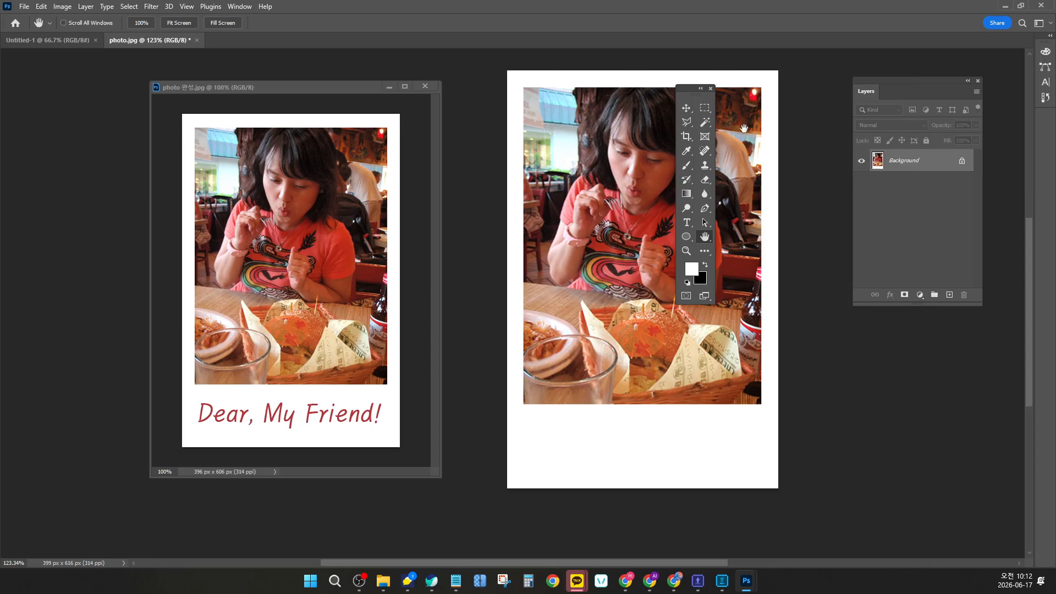
pyautogui.moveTo(686, 88); pyautogui.dragTo(803, 77)
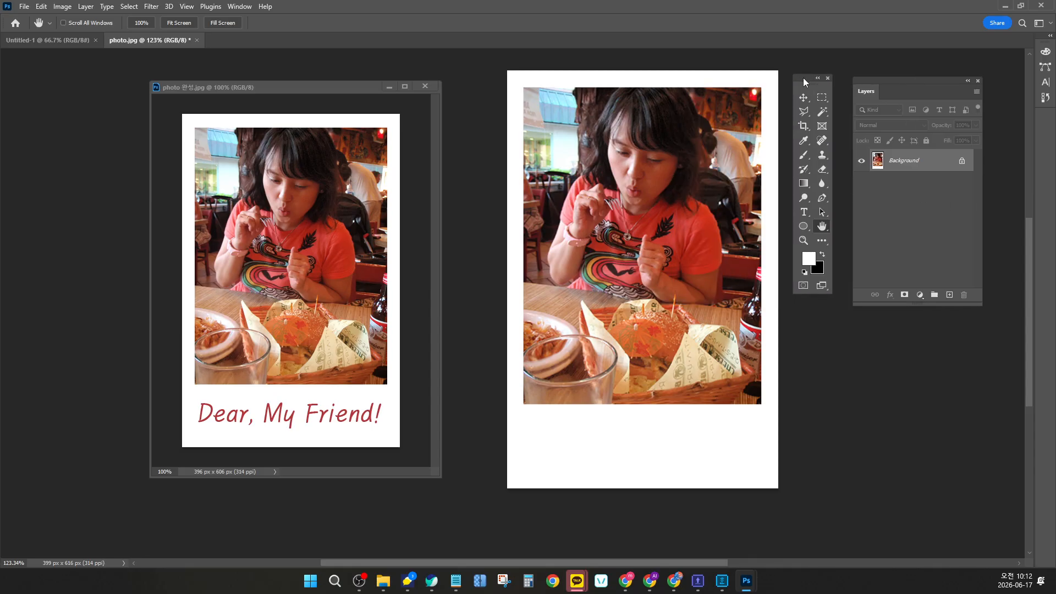
# Step: Activate the Horizontal Type tool and open its font list
pyautogui.click(804, 213)
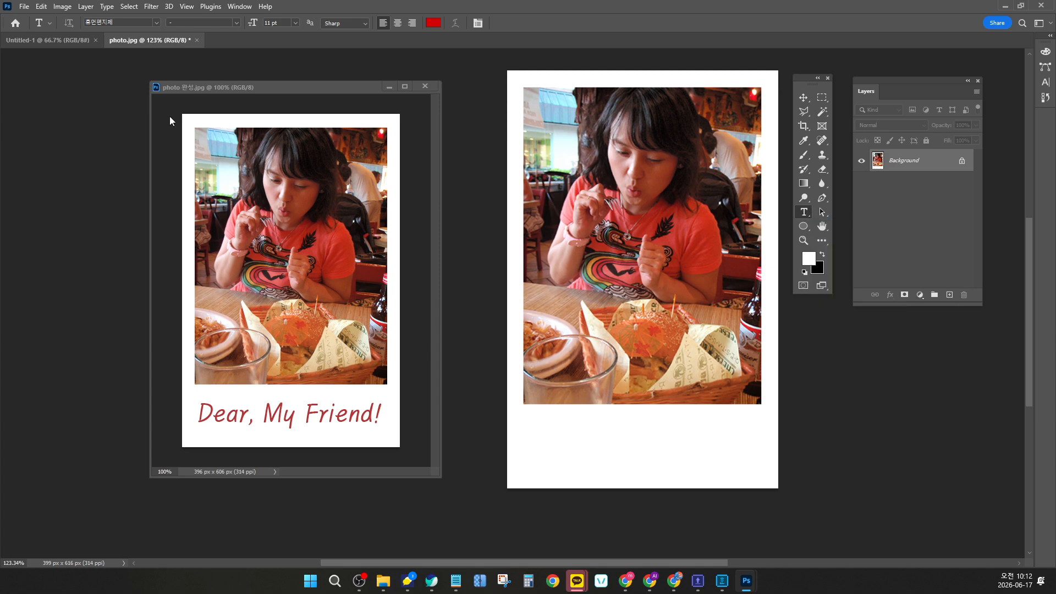
pyautogui.click(157, 21)
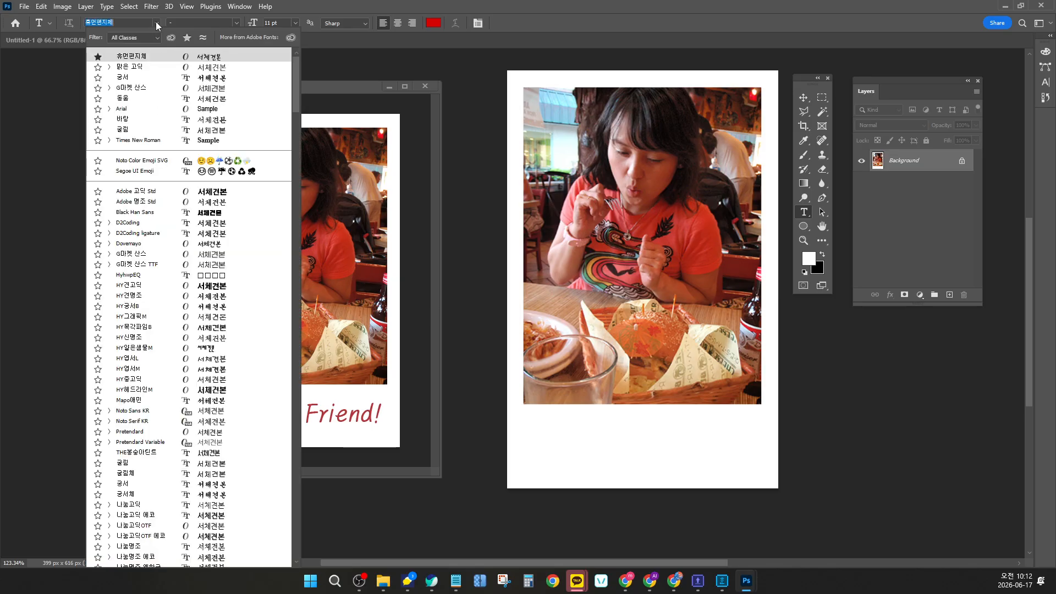
pyautogui.click(156, 21)
pyautogui.click(156, 22)
pyautogui.click(156, 22)
pyautogui.click(157, 22)
pyautogui.click(156, 21)
pyautogui.click(156, 21)
pyautogui.click(156, 22)
pyautogui.click(156, 22)
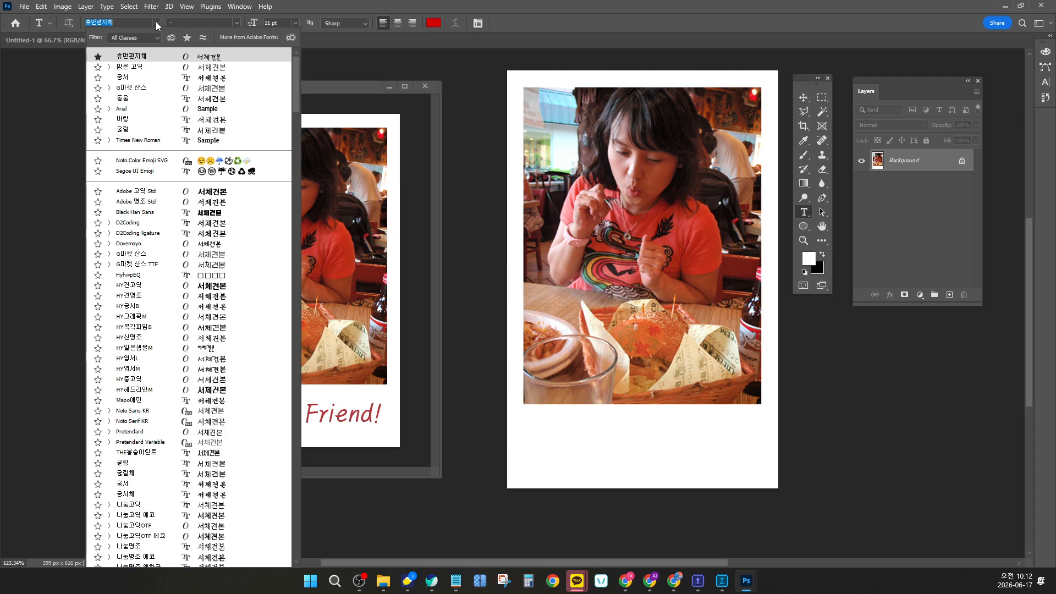
pyautogui.click(157, 22)
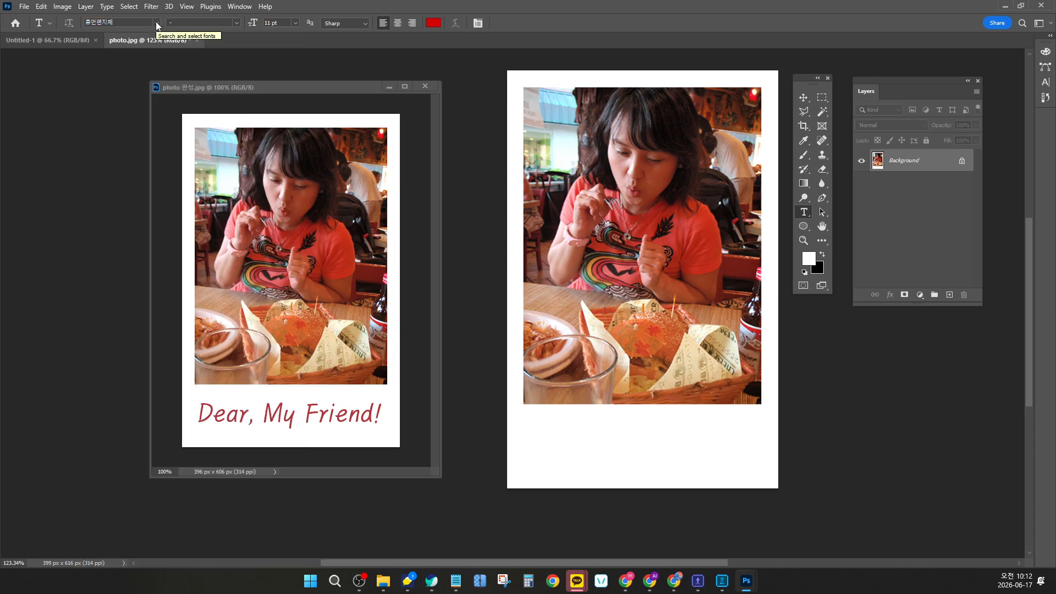
pyautogui.click(156, 21)
pyautogui.click(156, 22)
pyautogui.click(156, 21)
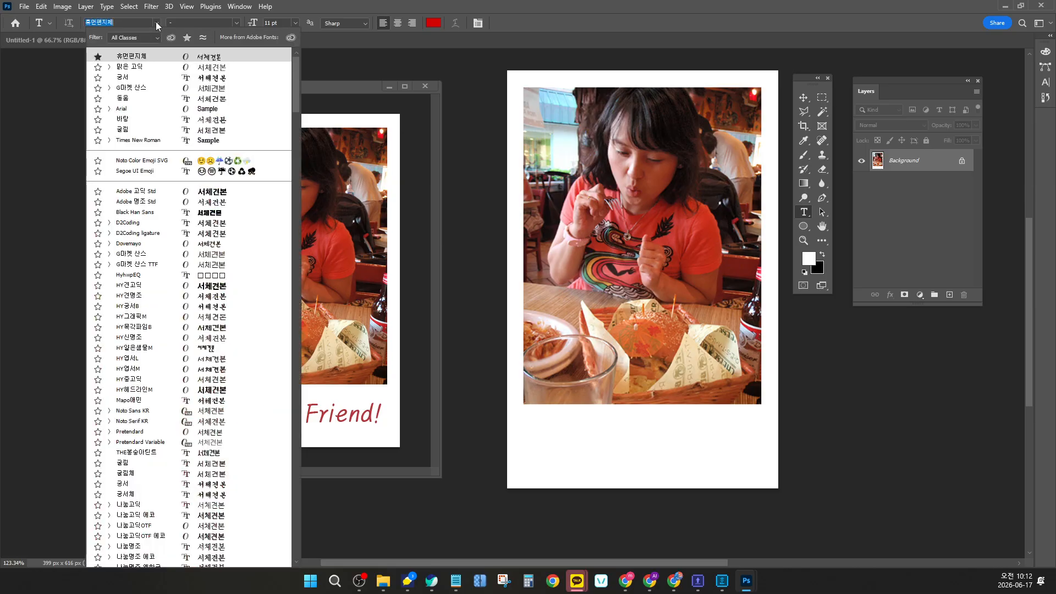
pyautogui.click(156, 21)
pyautogui.click(156, 22)
pyautogui.click(156, 22)
pyautogui.click(157, 22)
pyautogui.click(156, 22)
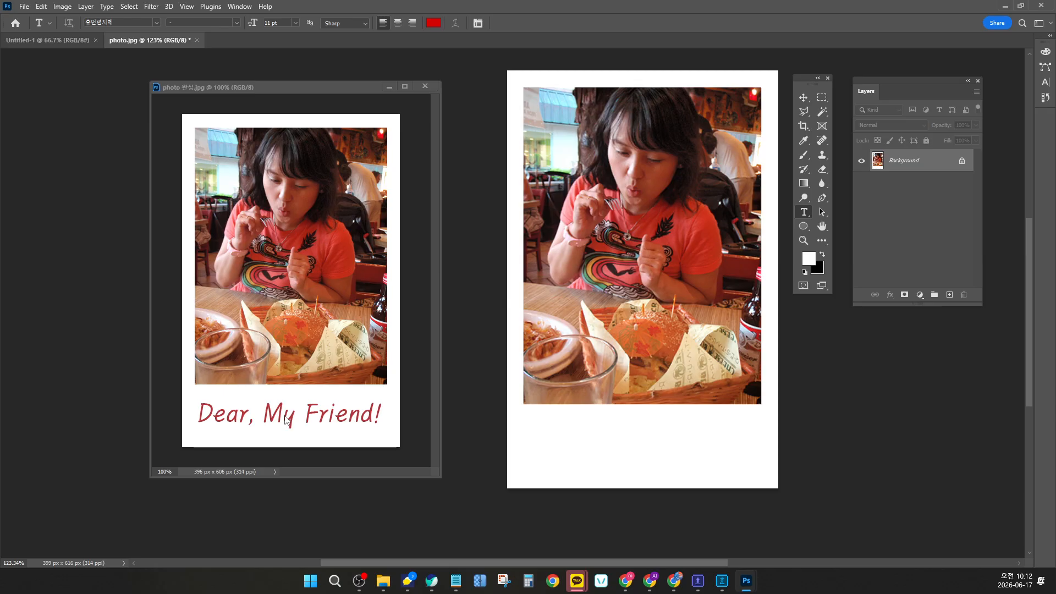
# Step: Examine the names and sample previews of the installed Korean fonts in the type tool's font list
pyautogui.click(156, 22)
pyautogui.press('Down')
pyautogui.press('Down')
pyautogui.press('Down')
pyautogui.press('Down')
pyautogui.press('Down')
pyautogui.press('Down')
pyautogui.press('Down')
pyautogui.press('Down')
pyautogui.press('Down')
pyautogui.press('Down')
pyautogui.press('Down')
pyautogui.press('Down')
pyautogui.press('Down')
pyautogui.press('Down')
pyautogui.press('Down')
pyautogui.press('Down')
pyautogui.press('Down')
pyautogui.press('Down')
pyautogui.press('Down')
pyautogui.press('Down')
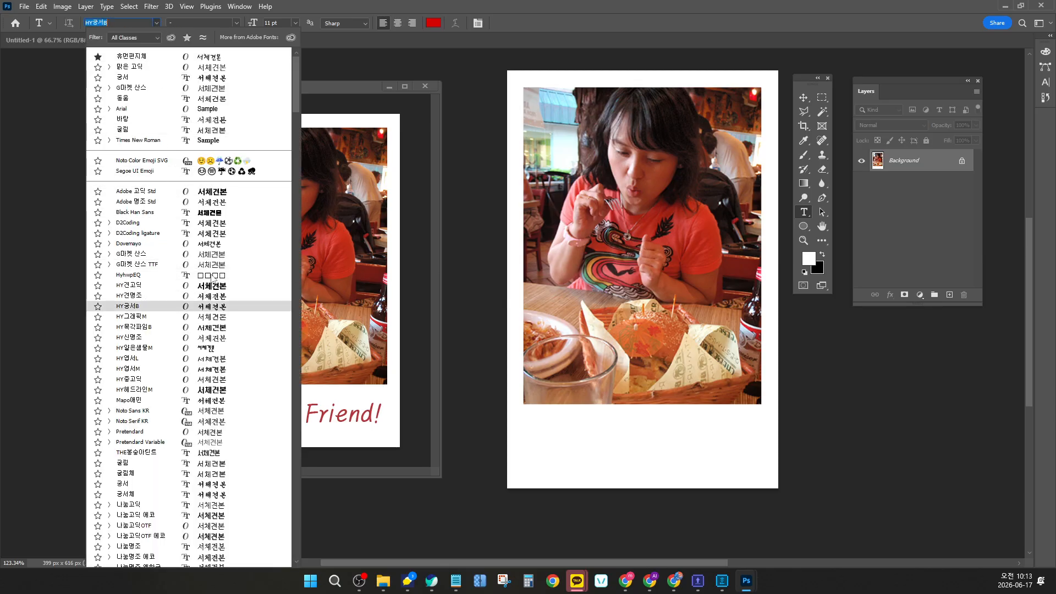
pyautogui.press('Down')
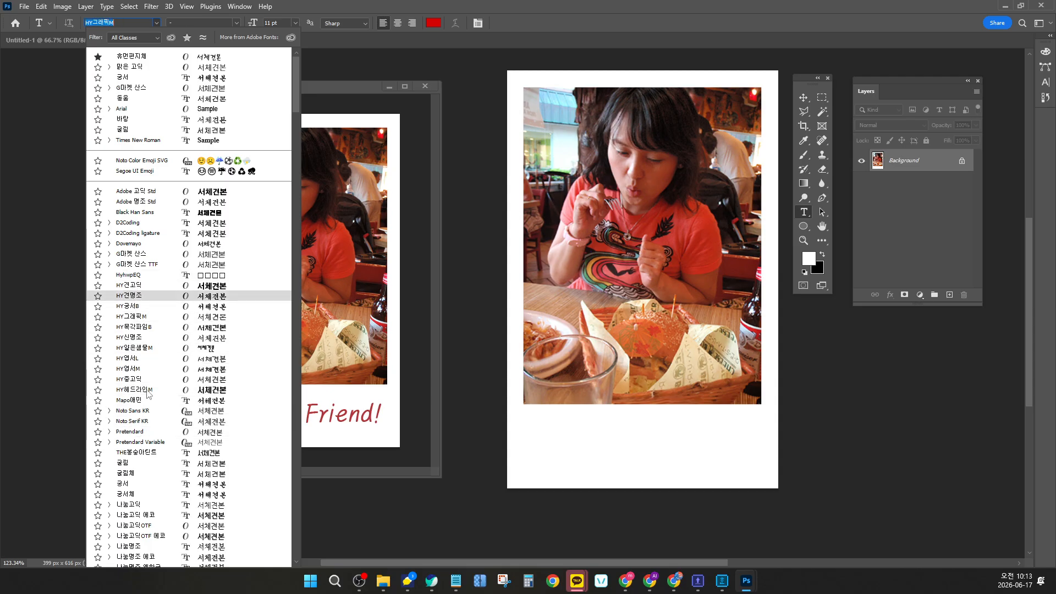
pyautogui.press('Up')
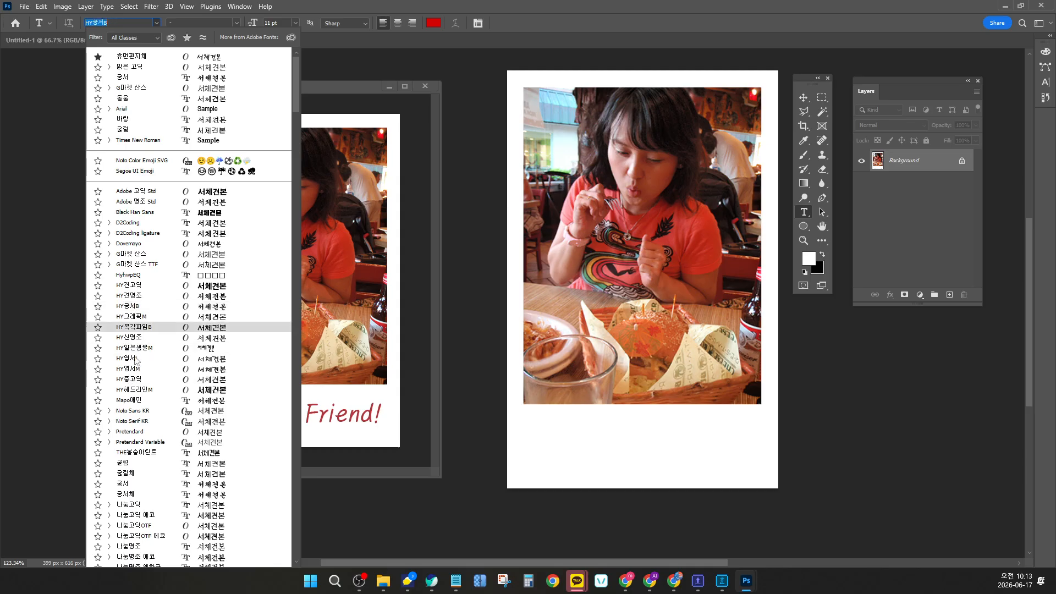
pyautogui.press('Up')
pyautogui.press('Up')
pyautogui.press('Up')
pyautogui.press('Up')
pyautogui.press('Up')
pyautogui.press('Up')
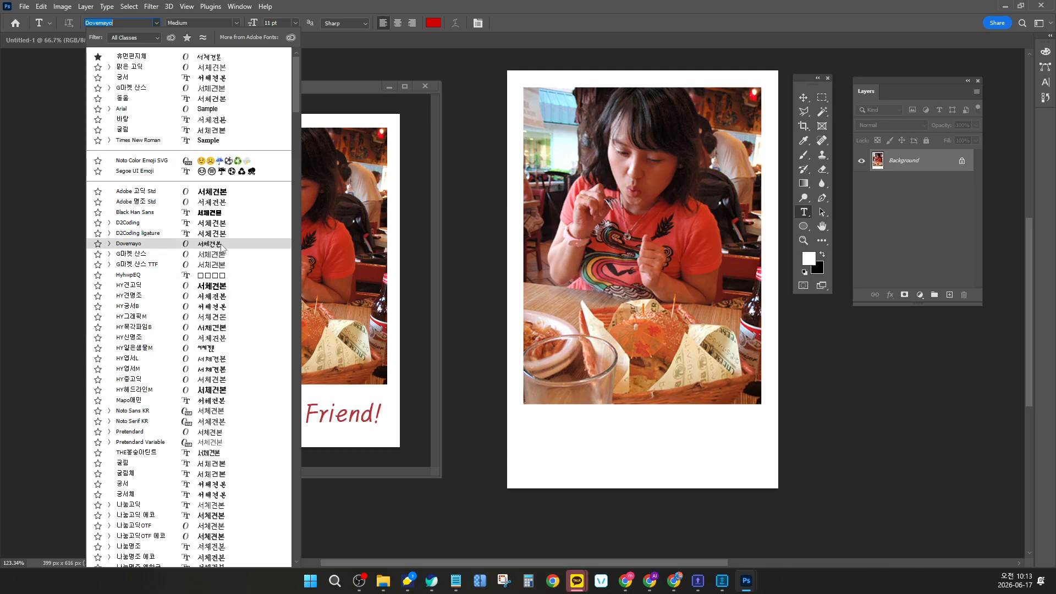
pyautogui.press('Up')
pyautogui.press('Up')
pyautogui.press('Up')
pyautogui.press('Up')
pyautogui.press('Up')
pyautogui.press('Up')
pyautogui.press('Up')
pyautogui.press('Up')
pyautogui.press('Up')
pyautogui.press('Up')
pyautogui.press('Up')
pyautogui.press('Up')
pyautogui.press('Up')
pyautogui.press('Up')
pyautogui.press('Up')
pyautogui.press('Up')
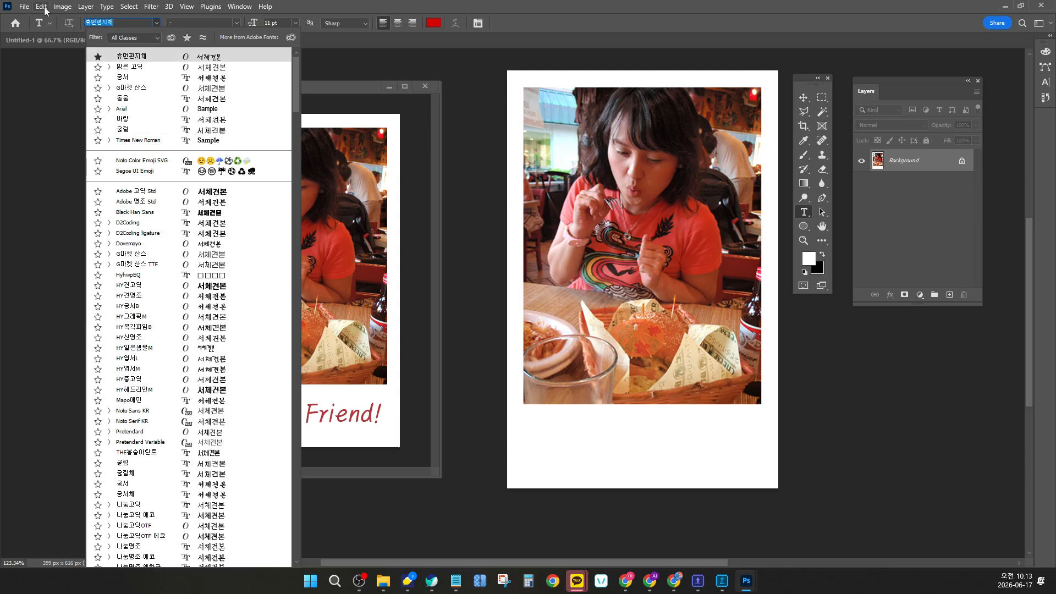
# Step: Examine the Type preferences, including the option to show font names in English, and close them with the settings as they are
pyautogui.click(44, 9)
pyautogui.click(43, 9)
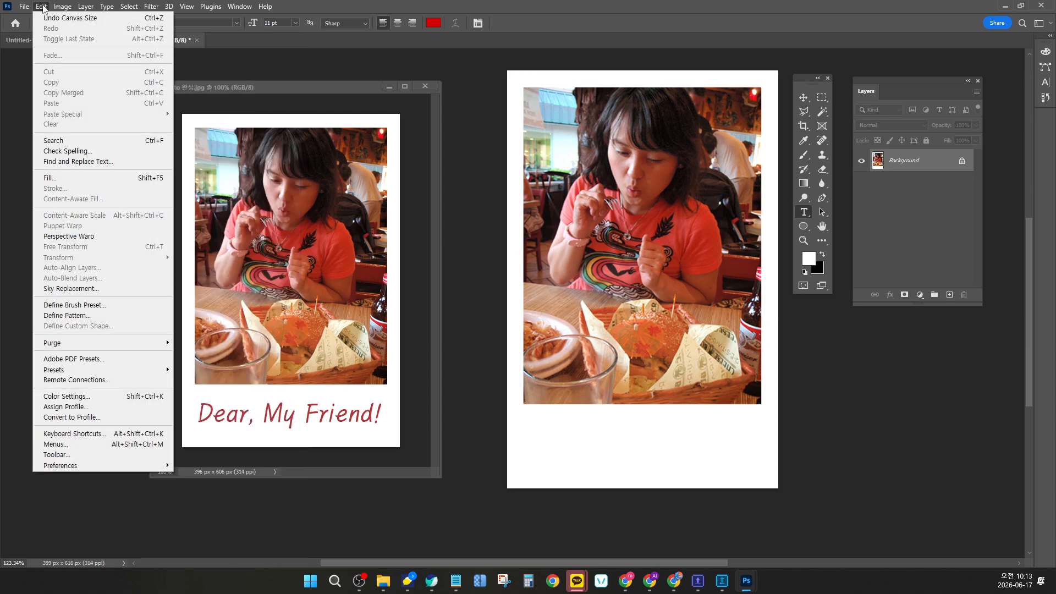
pyautogui.click(44, 8)
pyautogui.click(43, 8)
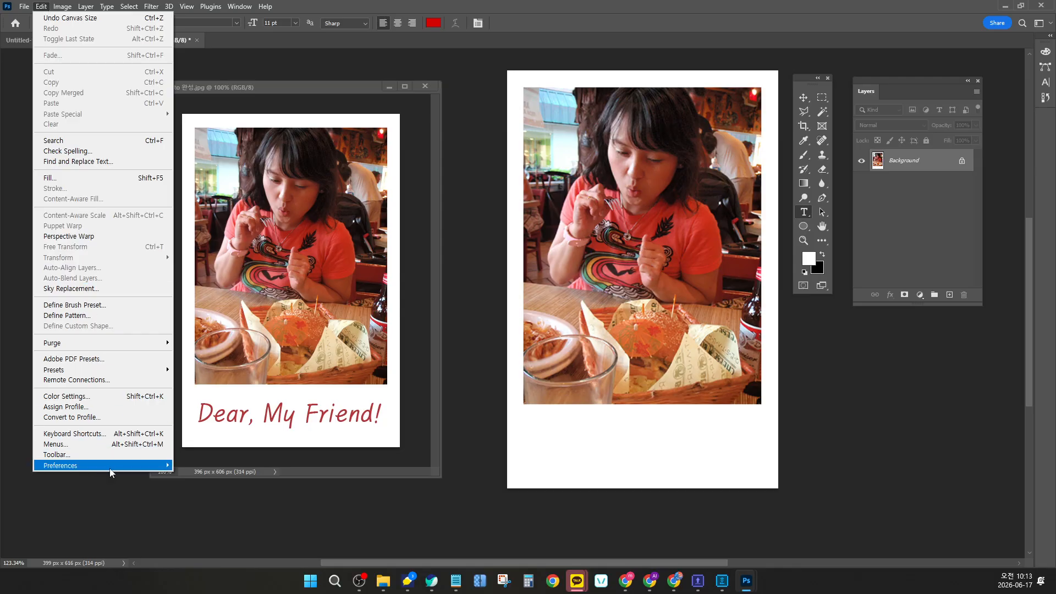
pyautogui.moveTo(112, 472)
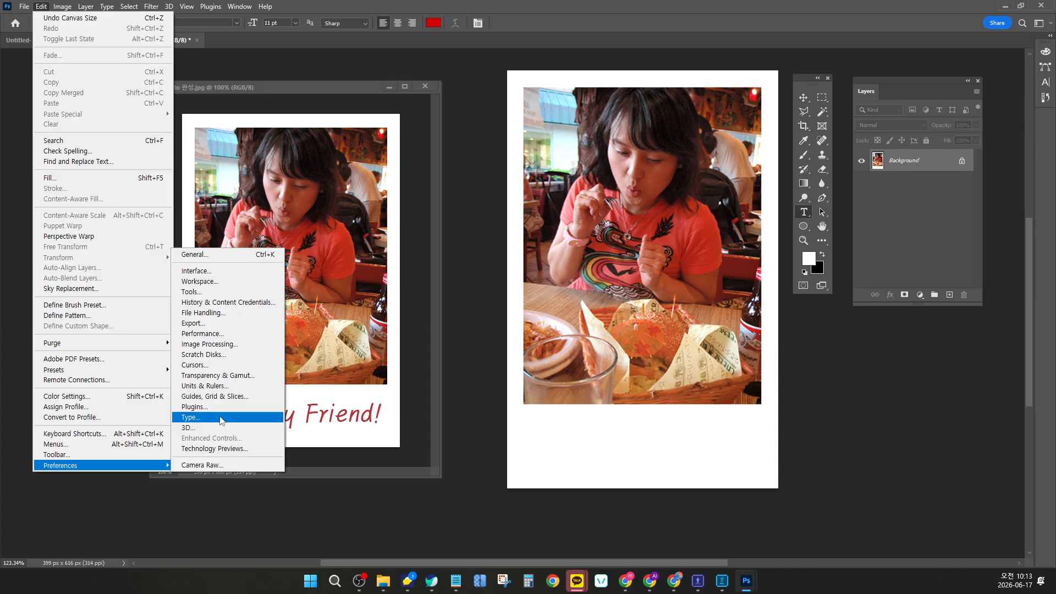
pyautogui.click(222, 420)
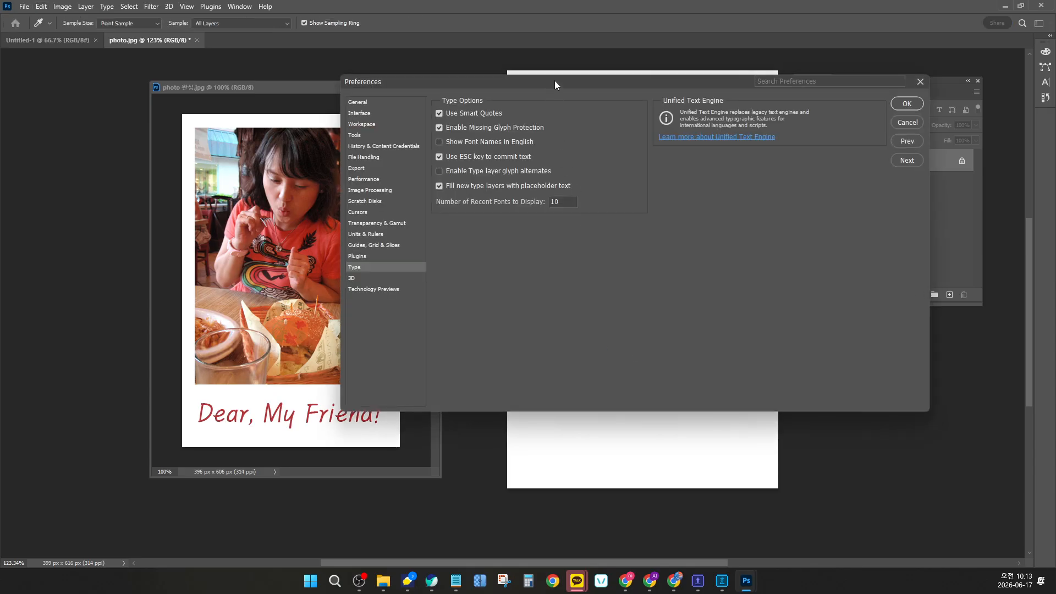
pyautogui.moveTo(554, 81); pyautogui.dragTo(477, 217)
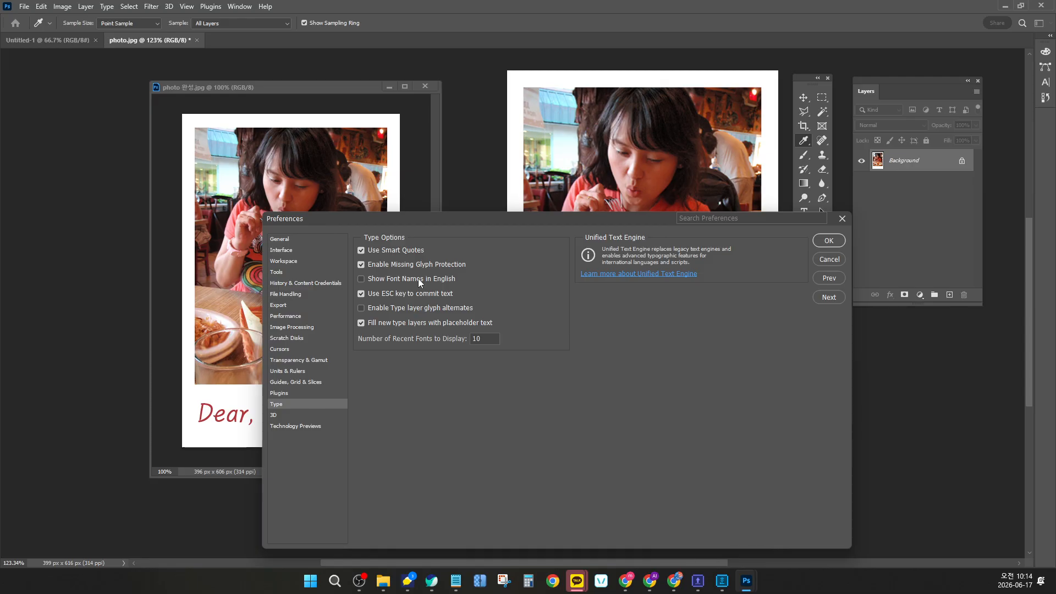
pyautogui.click(837, 241)
# Step: Reactivate the Horizontal Type tool and choose the font 휴먼편지체 from the Korean fonts
pyautogui.press('t')
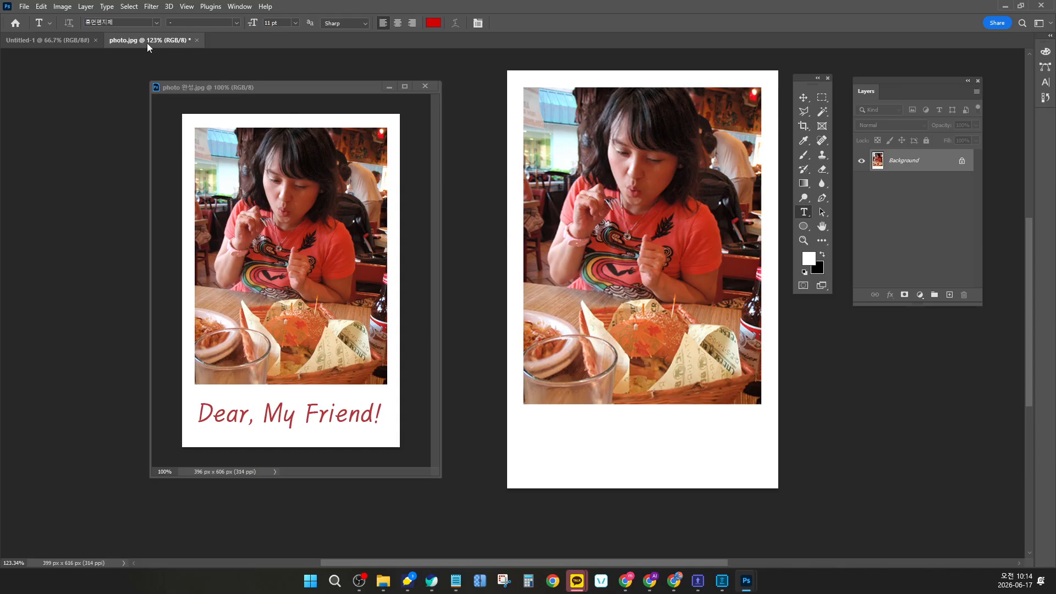
pyautogui.click(156, 22)
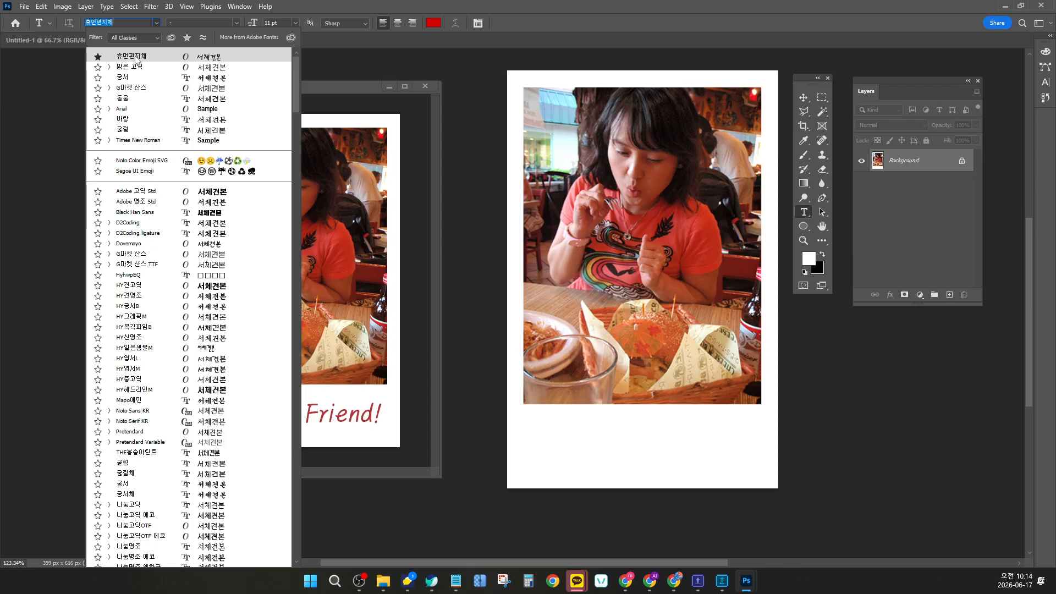
pyautogui.scroll(-8, 163, 299)
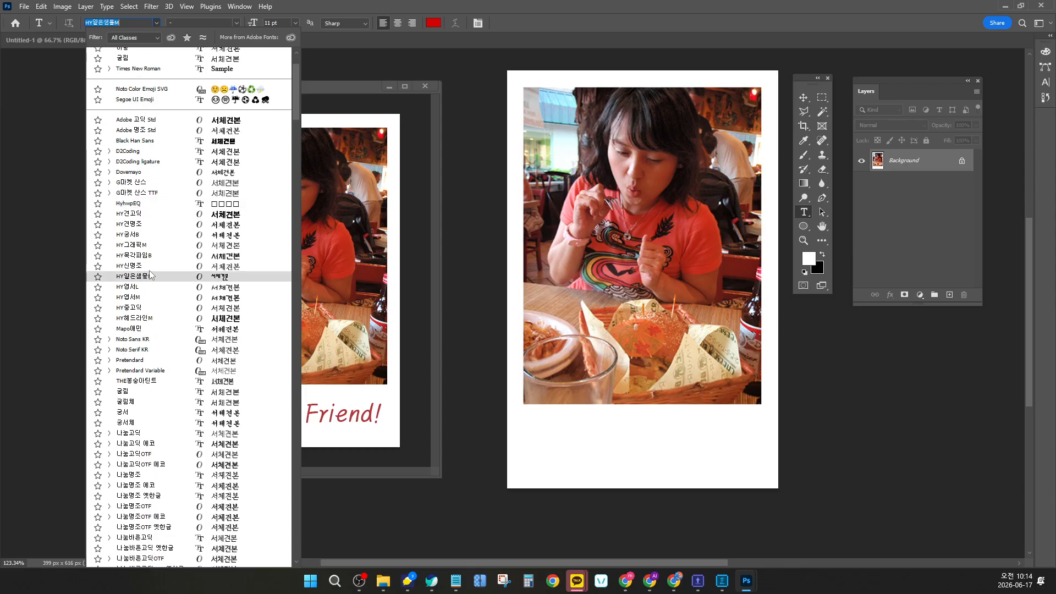
pyautogui.scroll(-15, 162, 300)
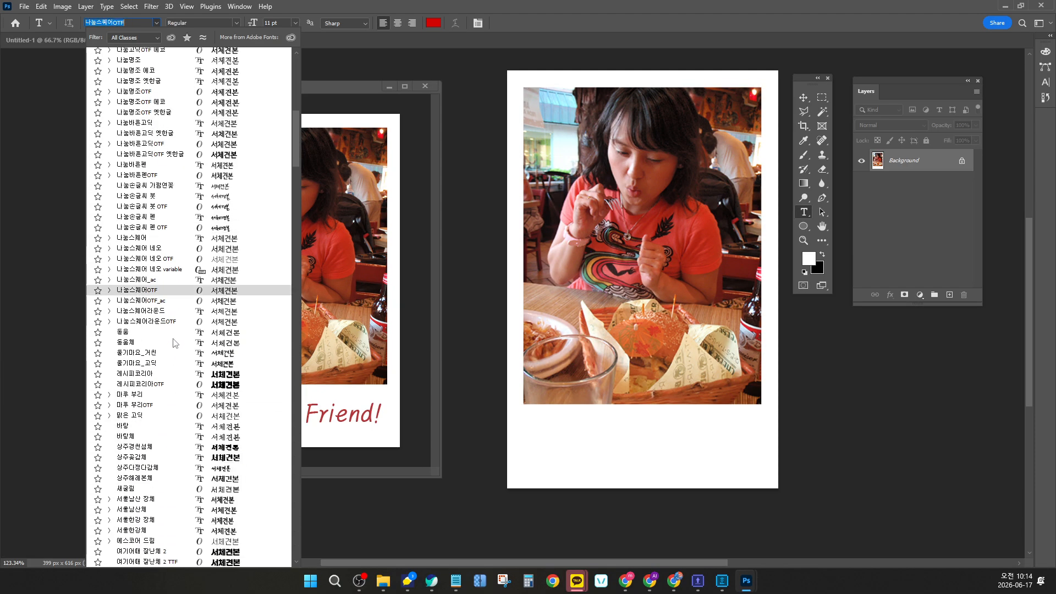
pyautogui.scroll(-7, 175, 325)
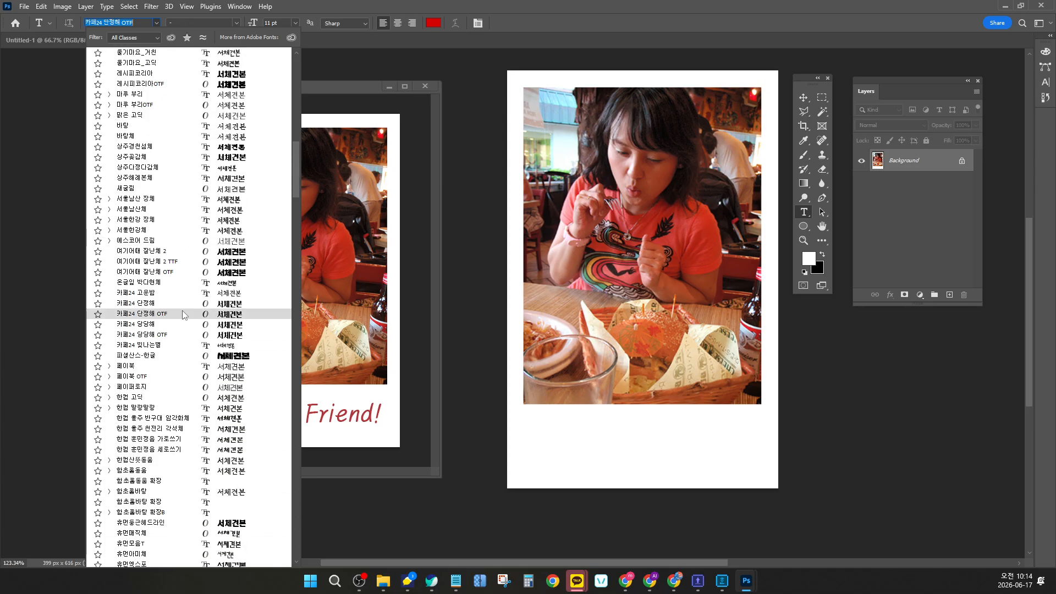
pyautogui.scroll(-1, 156, 335)
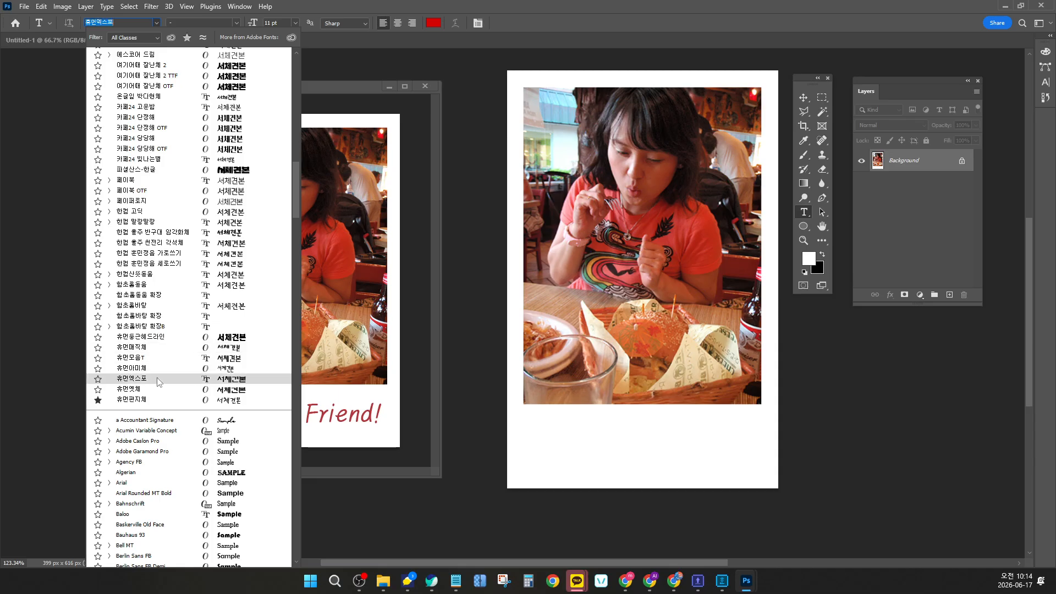
pyautogui.click(169, 403)
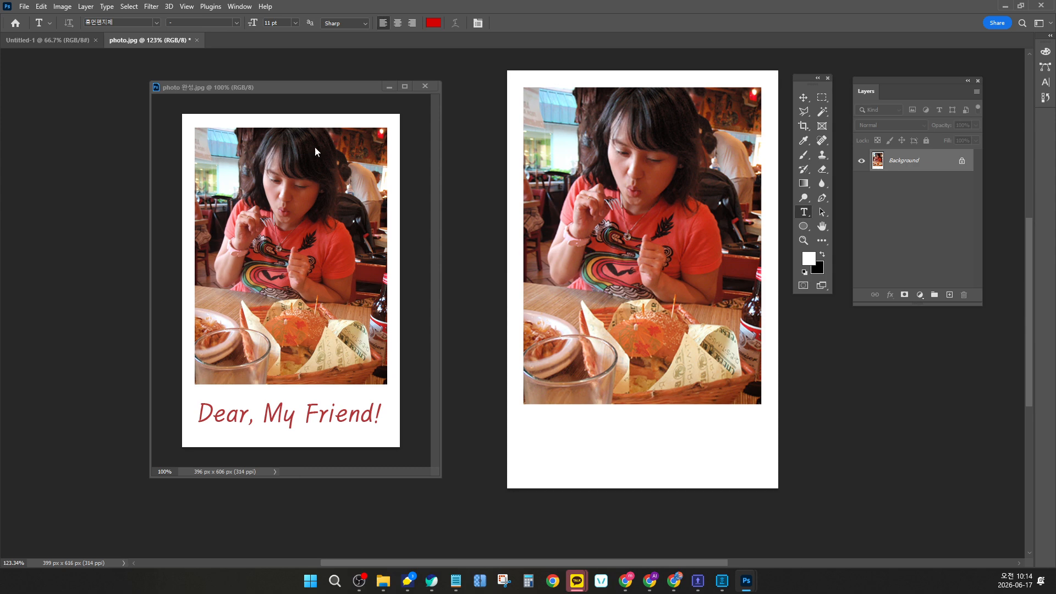
# Step: Move the toolbox beside the reference image and reselect 휴먼편지체 as the type tool's font
pyautogui.click(156, 23)
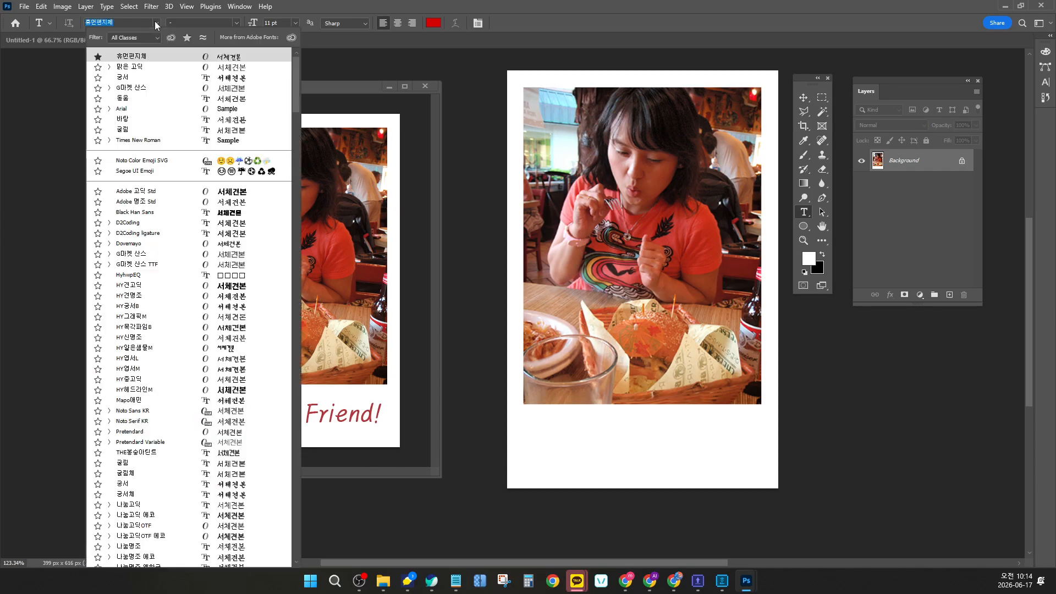
pyautogui.moveTo(798, 77); pyautogui.dragTo(472, 100)
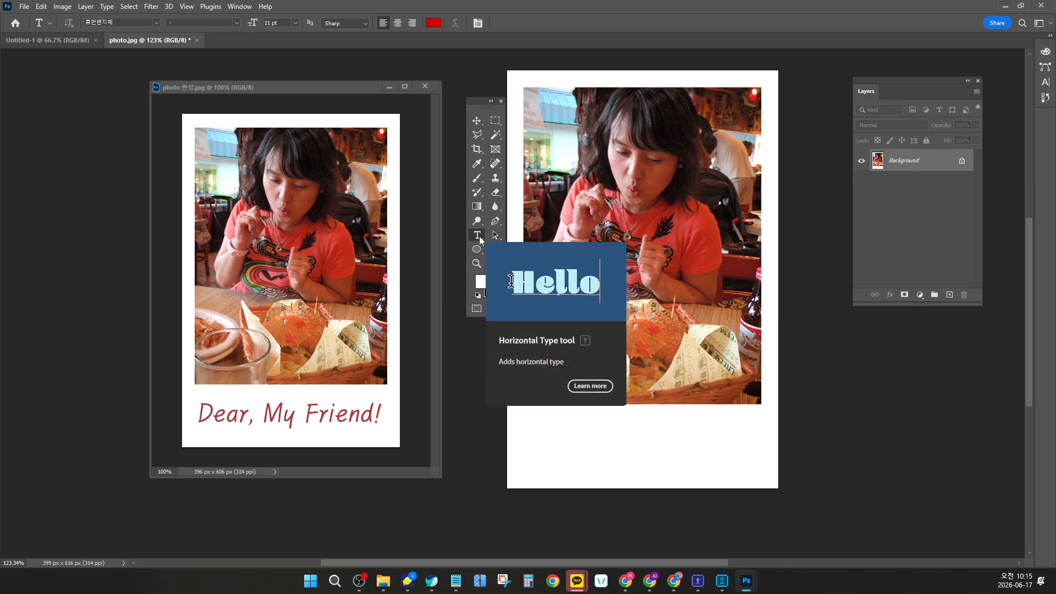
pyautogui.click(157, 23)
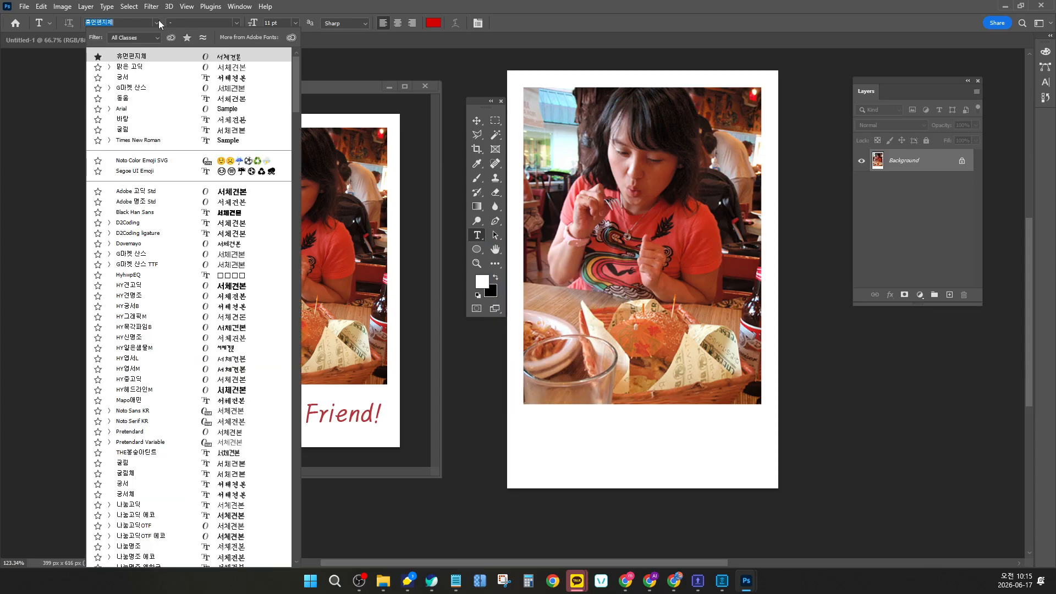
pyautogui.scroll(-12, 171, 289)
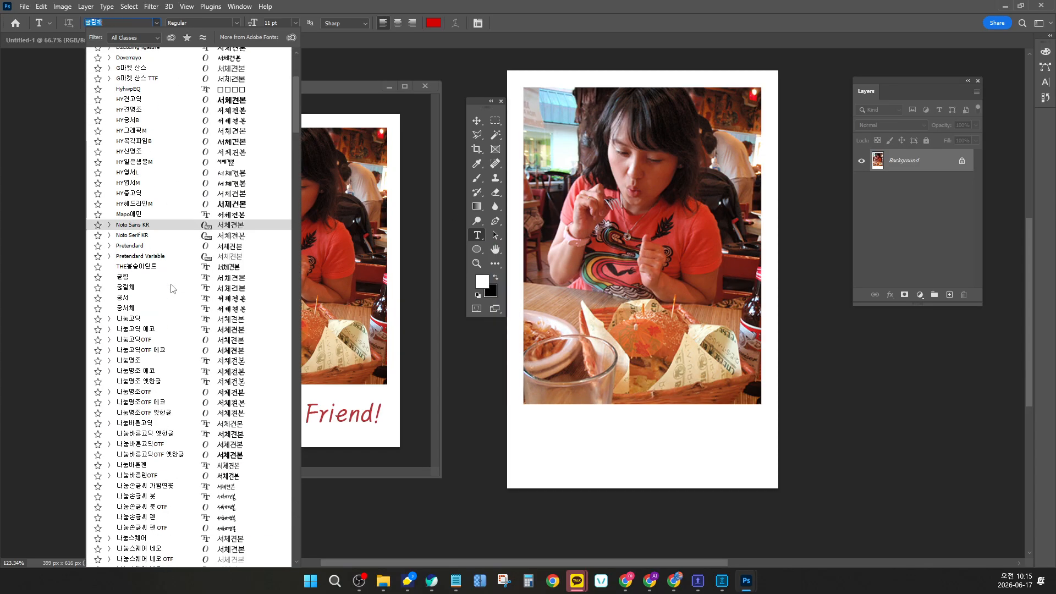
pyautogui.scroll(-15, 173, 287)
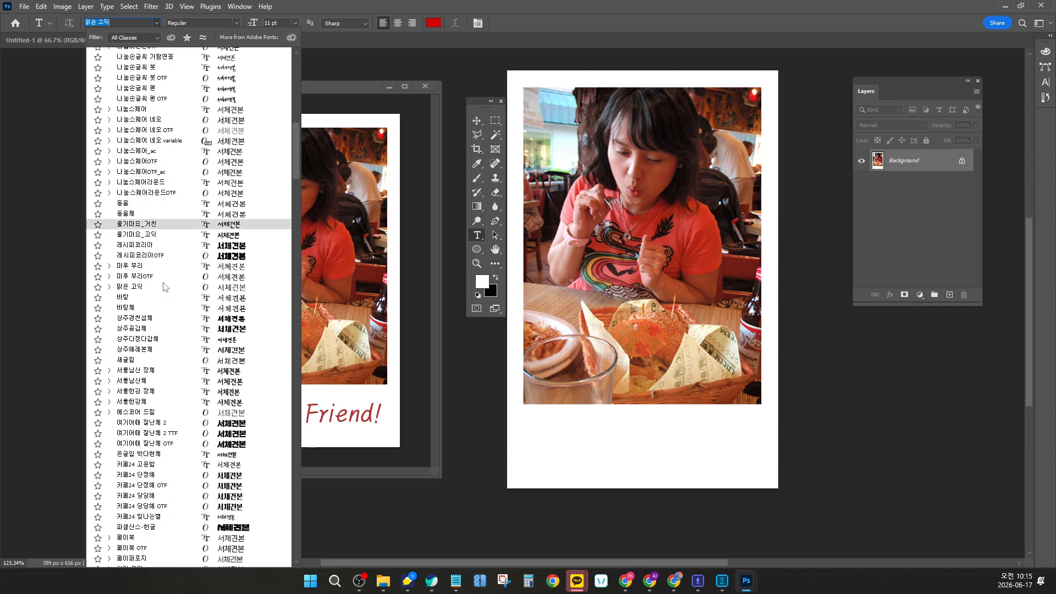
pyautogui.scroll(-3, 159, 285)
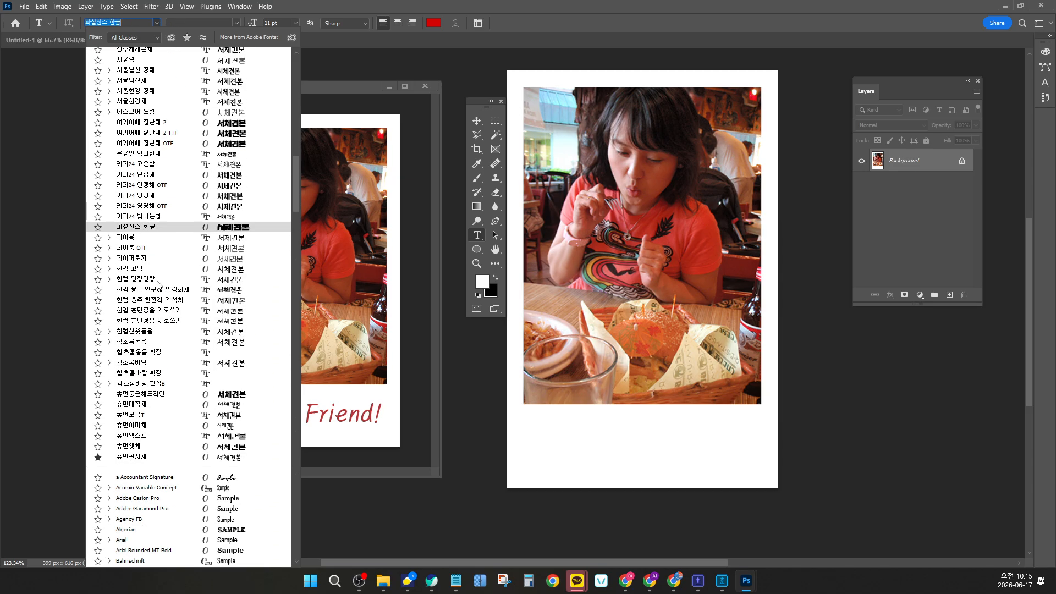
pyautogui.click(147, 459)
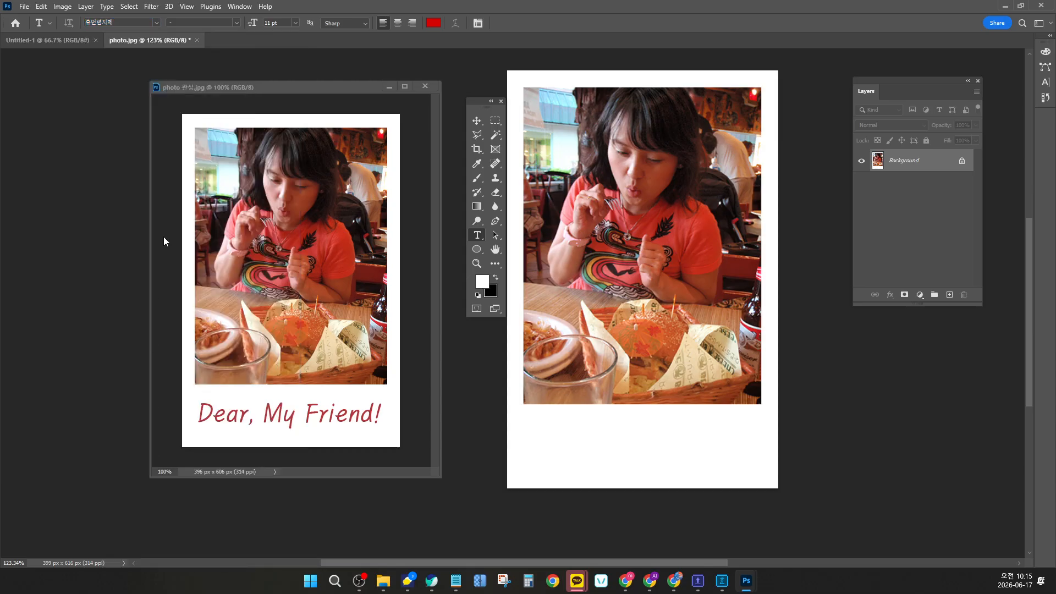
# Step: Check the font styles available for 휴먼편지체 and set the font size to 11 pt
pyautogui.click(237, 23)
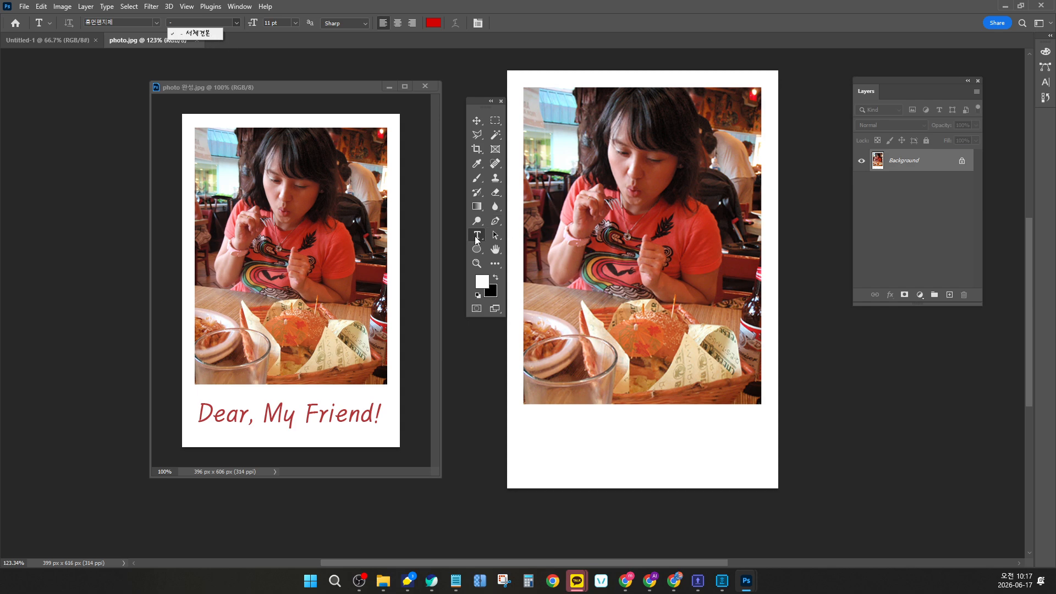
pyautogui.click(238, 23)
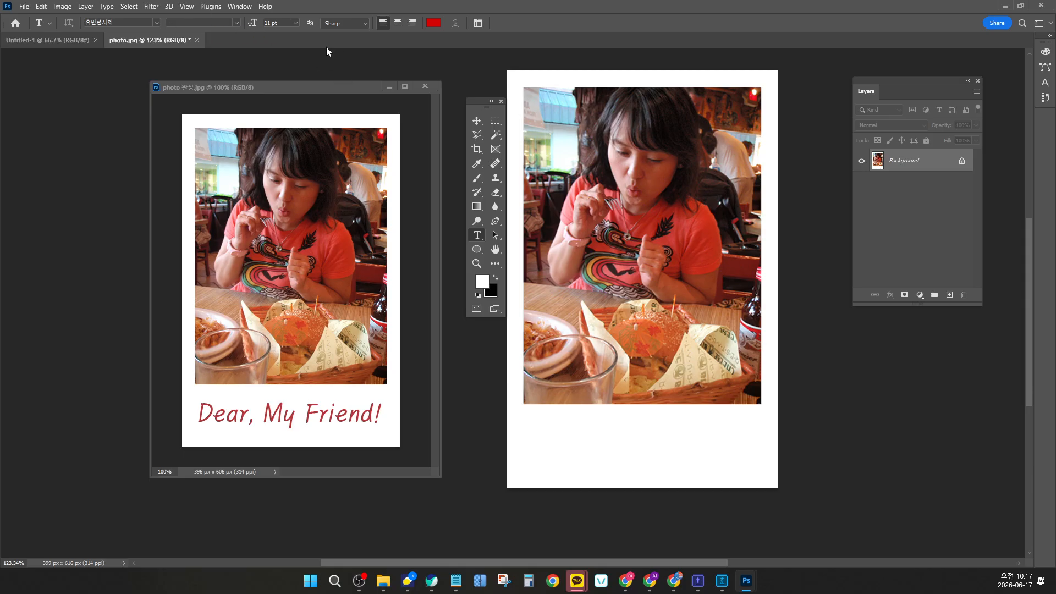
pyautogui.click(296, 24)
pyautogui.click(285, 81)
# Step: Change the text color to a slightly darker red
pyautogui.click(434, 23)
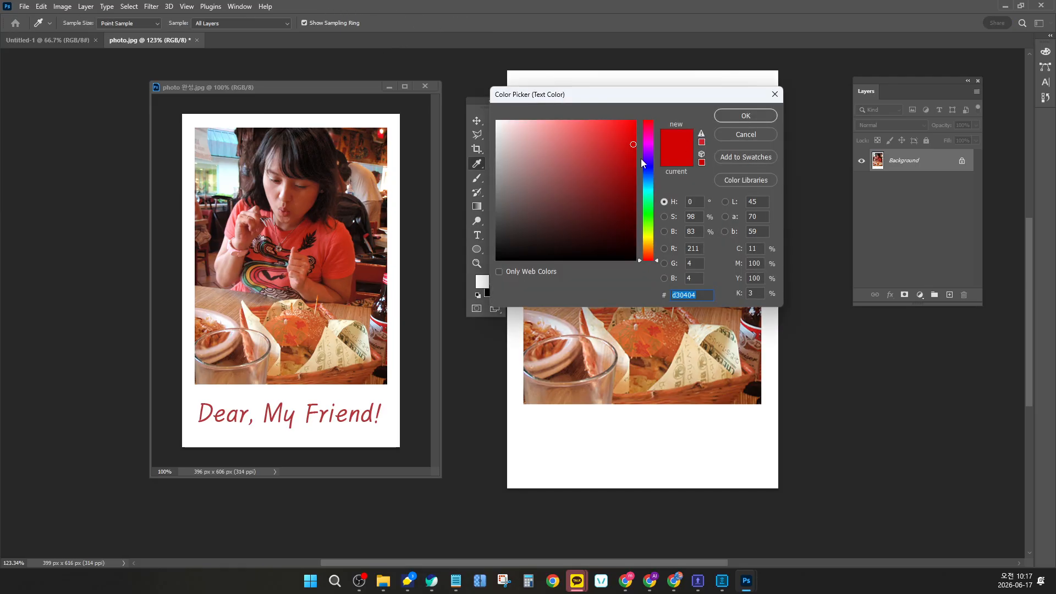
pyautogui.click(630, 145)
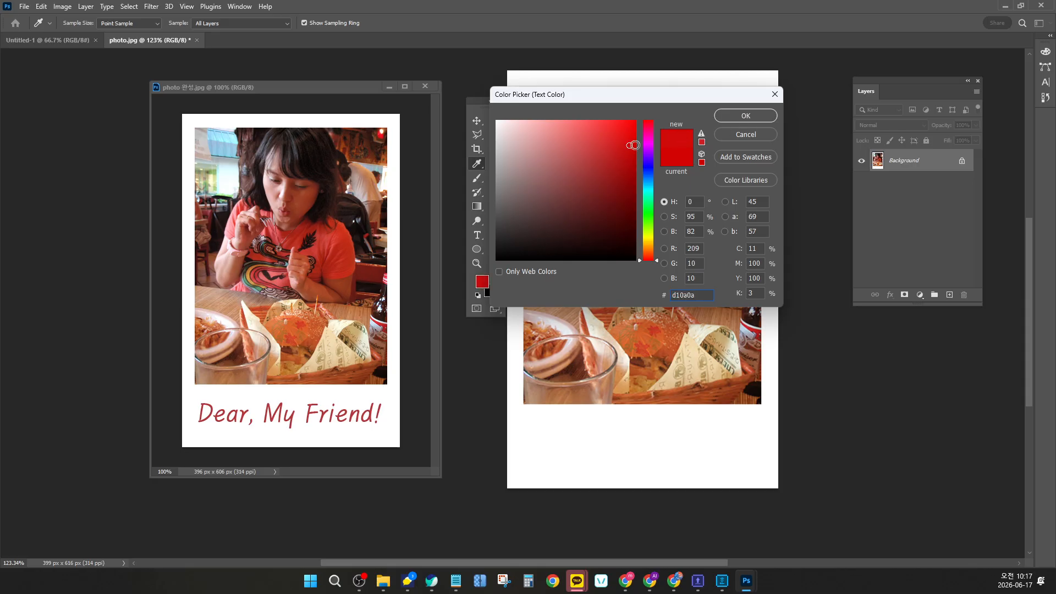
pyautogui.click(630, 155)
pyautogui.click(745, 116)
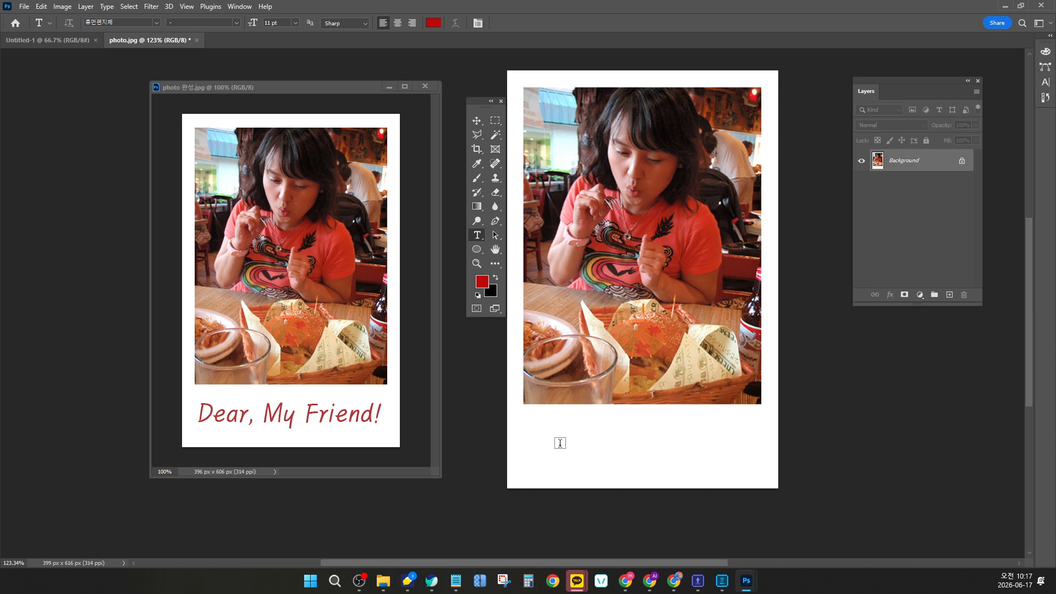
pyautogui.moveTo(525, 422); pyautogui.dragTo(751, 467)
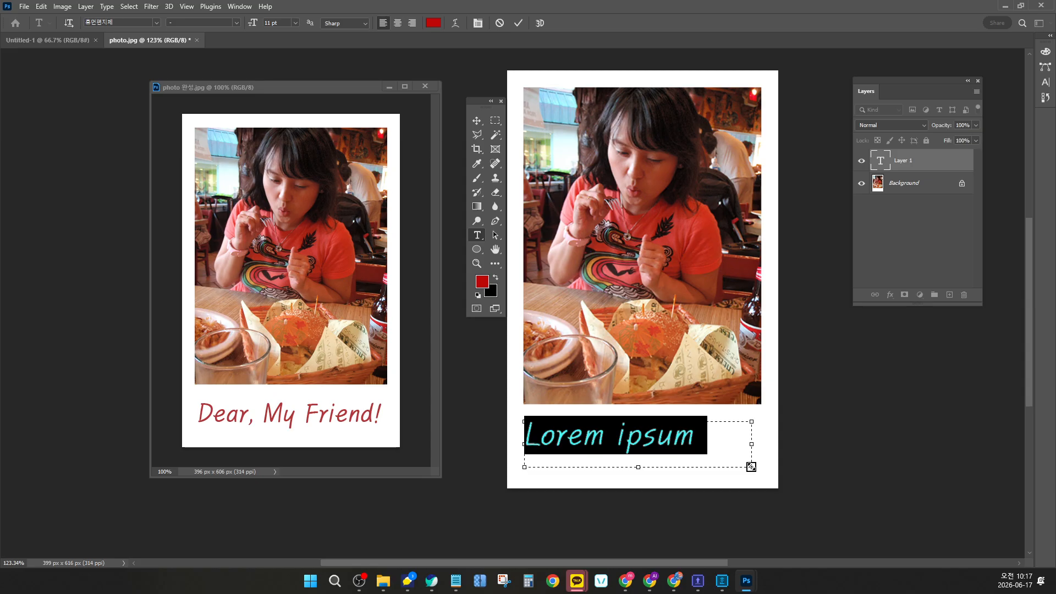
pyautogui.hotkey('ctrl', 'Return')
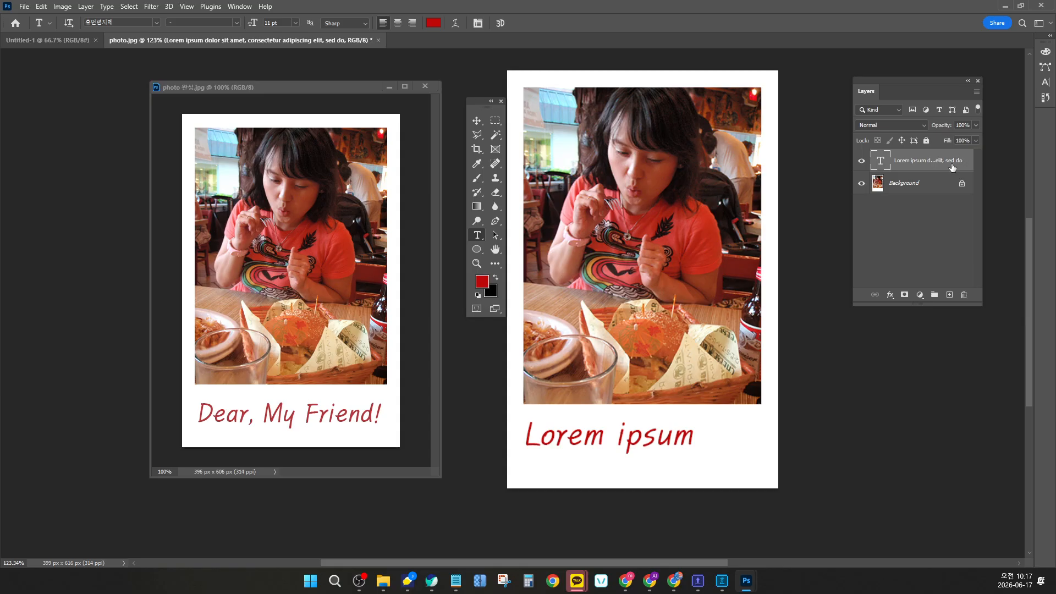
pyautogui.press('Delete')
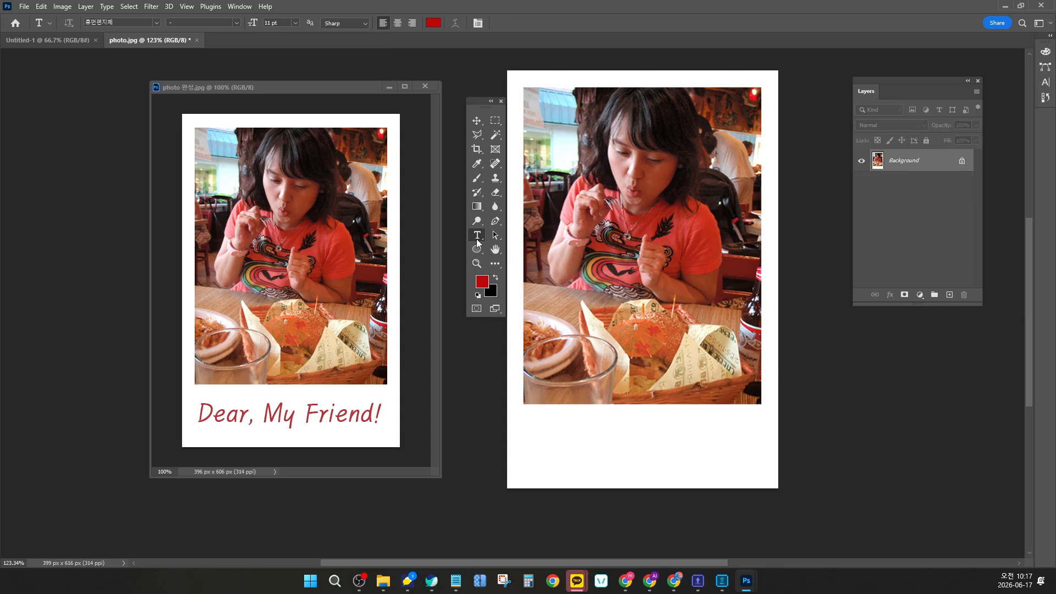
# Step: Add the caption "Dear, My Friend!" as a single line of text in the white area below the photo
pyautogui.click(528, 454)
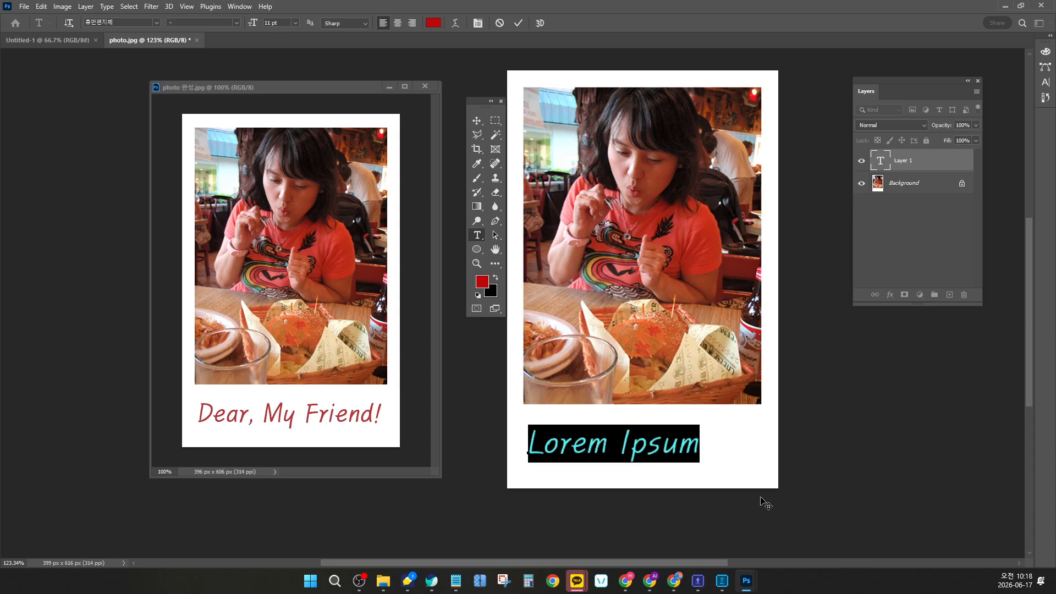
pyautogui.write('ㅇ')
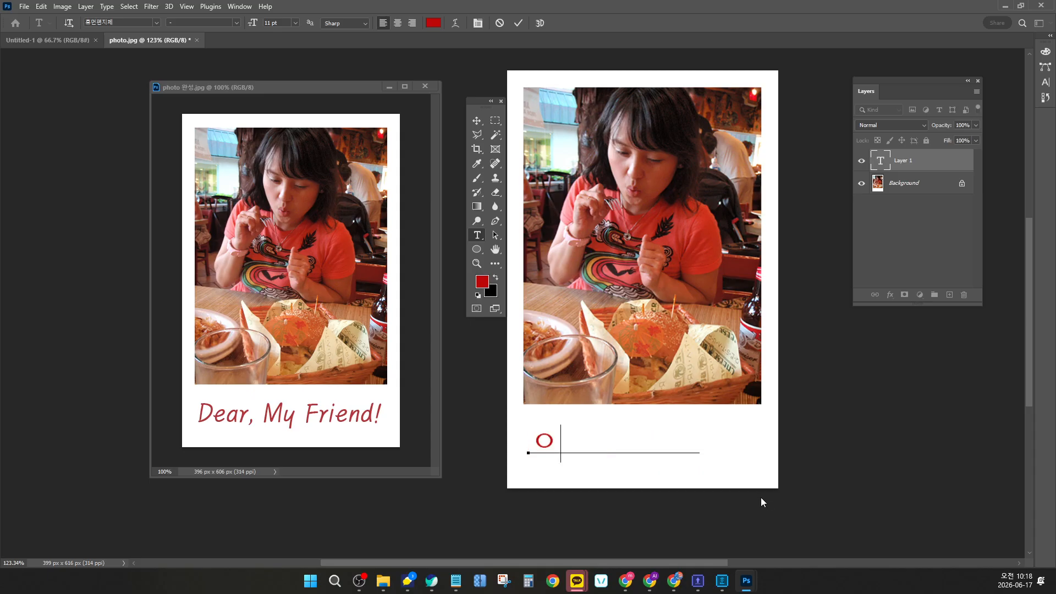
pyautogui.press('BackSpace')
pyautogui.write('De')
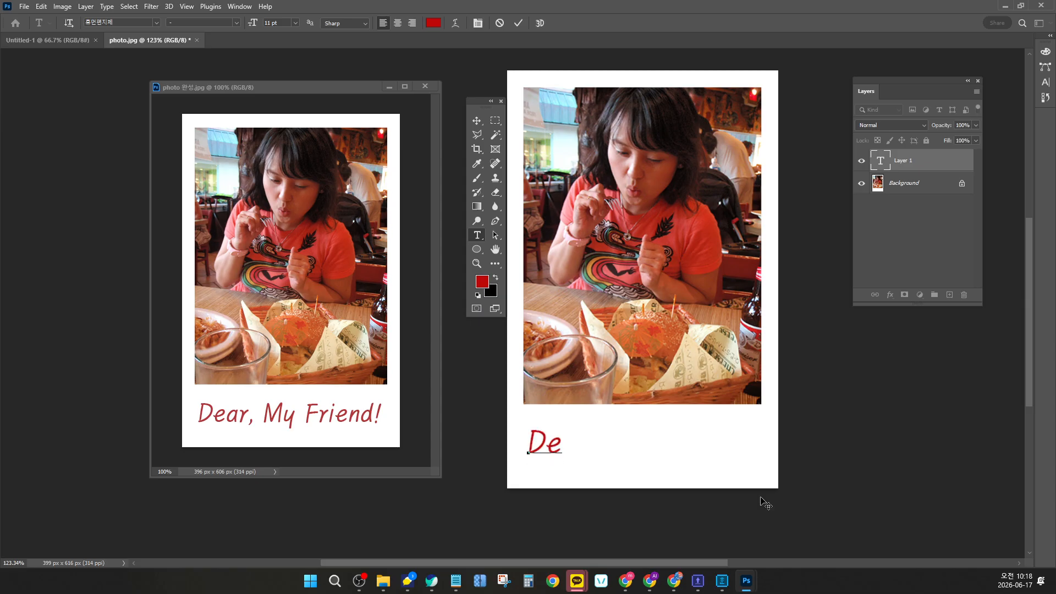
pyautogui.write('ar, N')
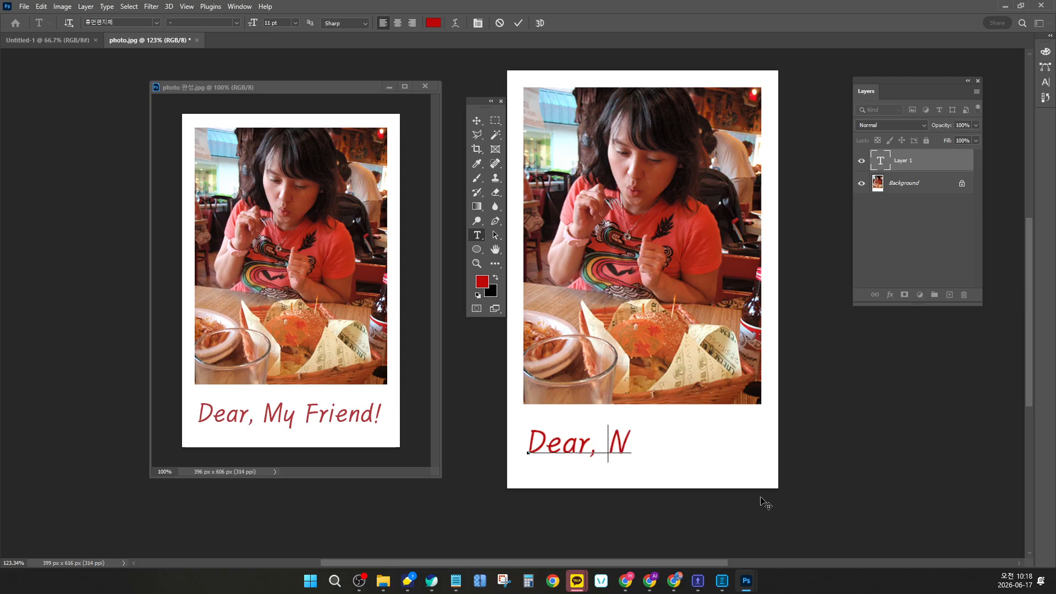
pyautogui.press('BackSpace')
pyautogui.write('My ')
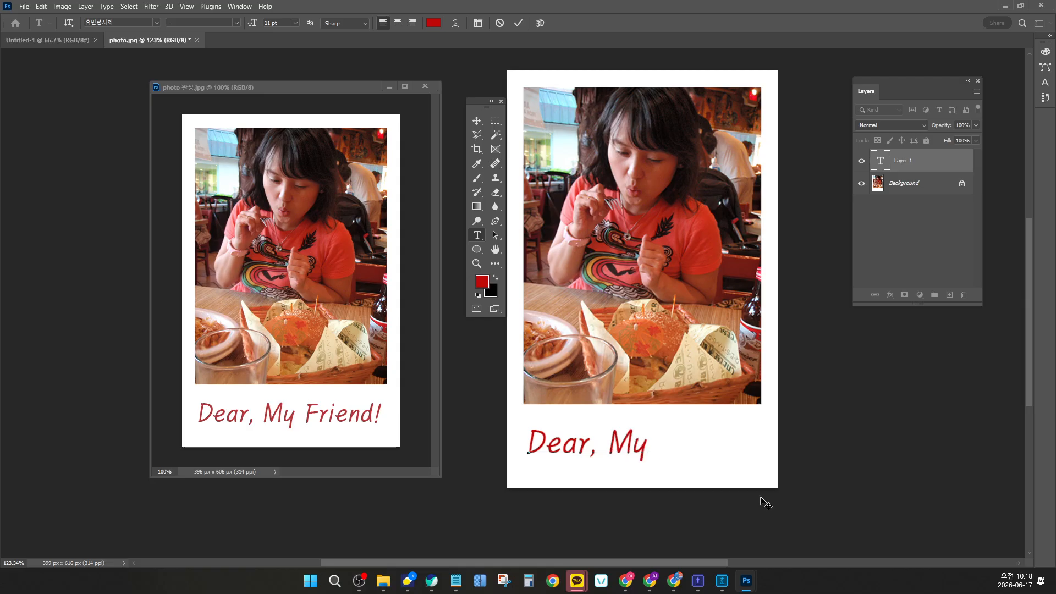
pyautogui.write('Friend')
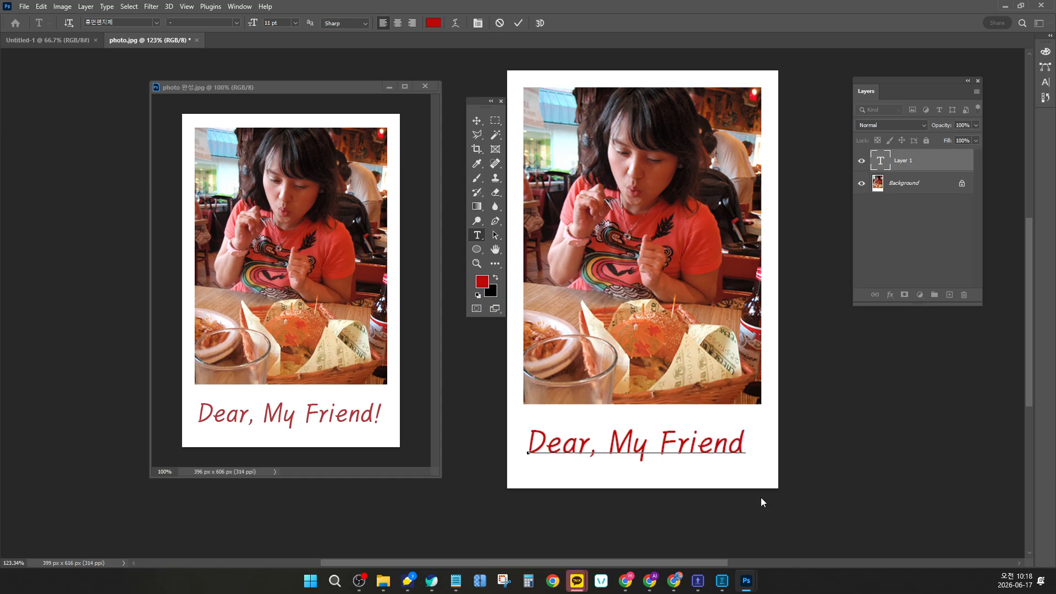
pyautogui.write('!')
pyautogui.click(761, 497)
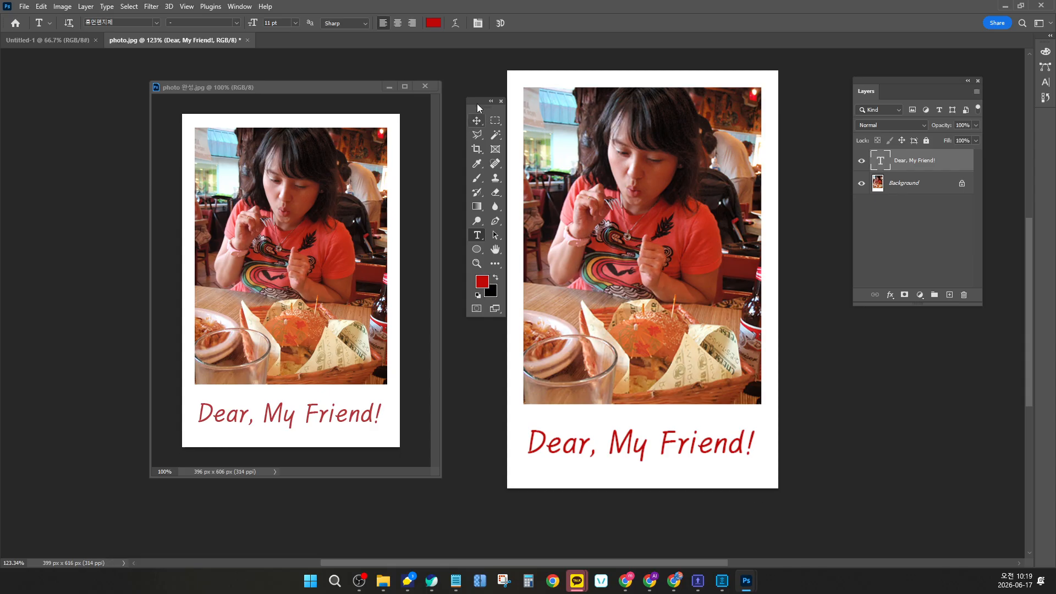
# Step: Shift the caption slightly to the right below the photo with the Move tool, and deselect its layer
pyautogui.moveTo(475, 102); pyautogui.dragTo(663, 185)
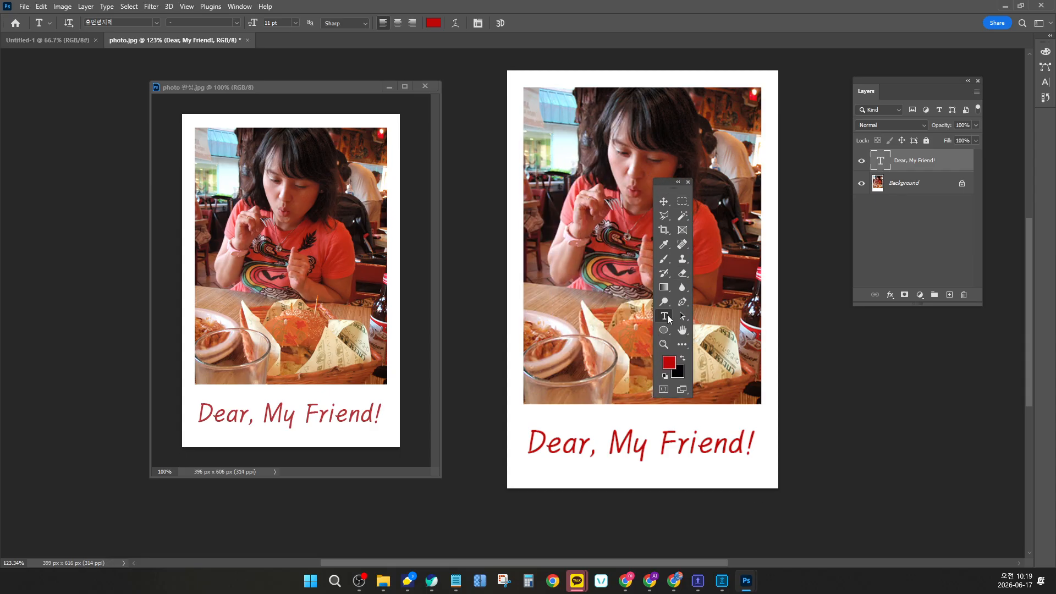
pyautogui.click(664, 203)
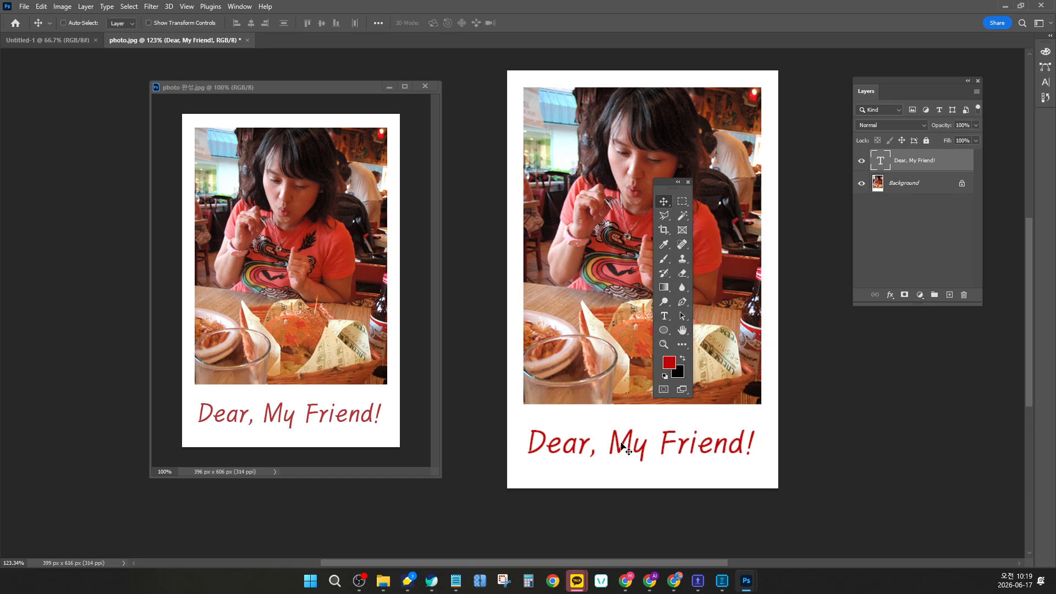
pyautogui.moveTo(626, 446); pyautogui.dragTo(626, 447)
pyautogui.moveTo(654, 180); pyautogui.dragTo(796, 191)
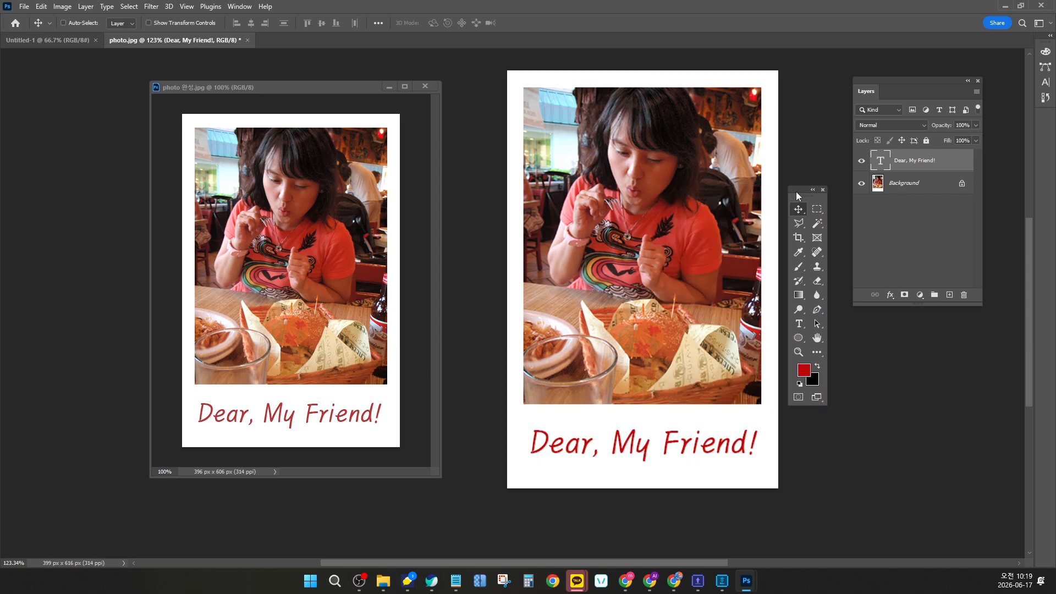
pyautogui.click(912, 240)
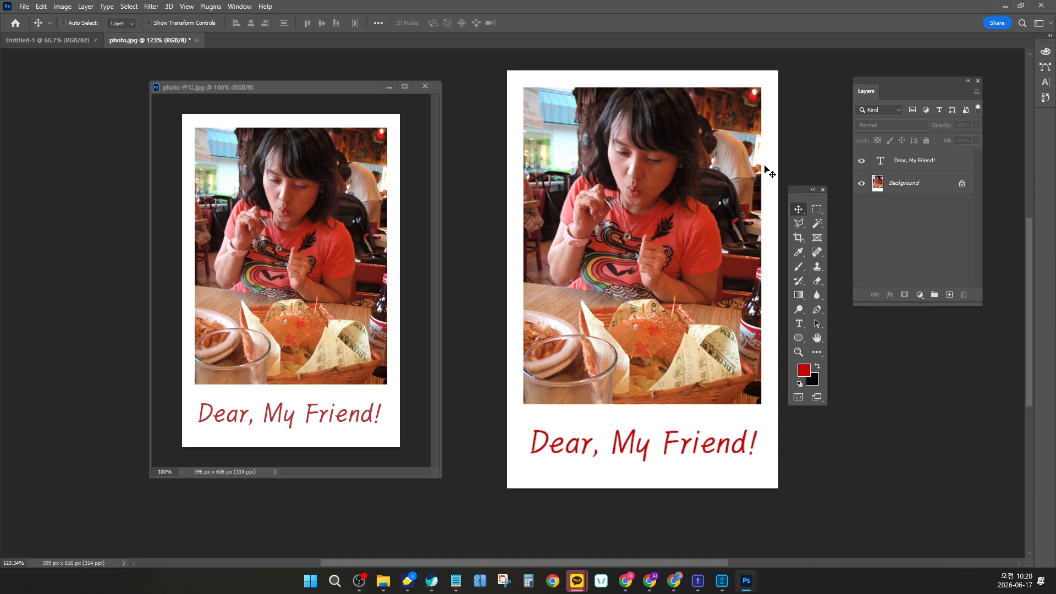
# Step: Start saving a copy of the captioned photo in the 포토샵 기초 folder on the desktop
pyautogui.click(25, 7)
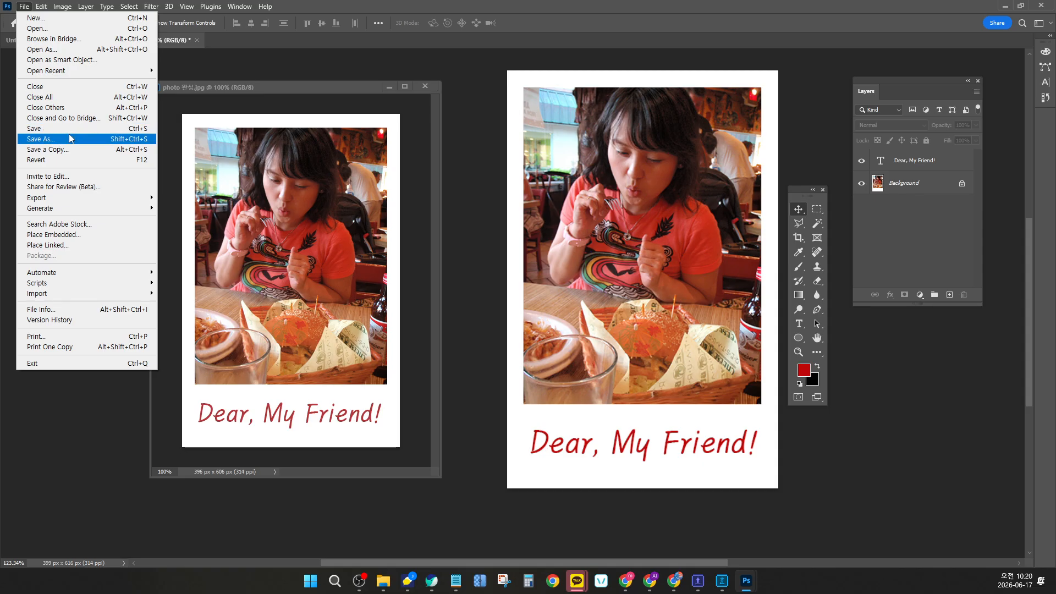
pyautogui.click(93, 152)
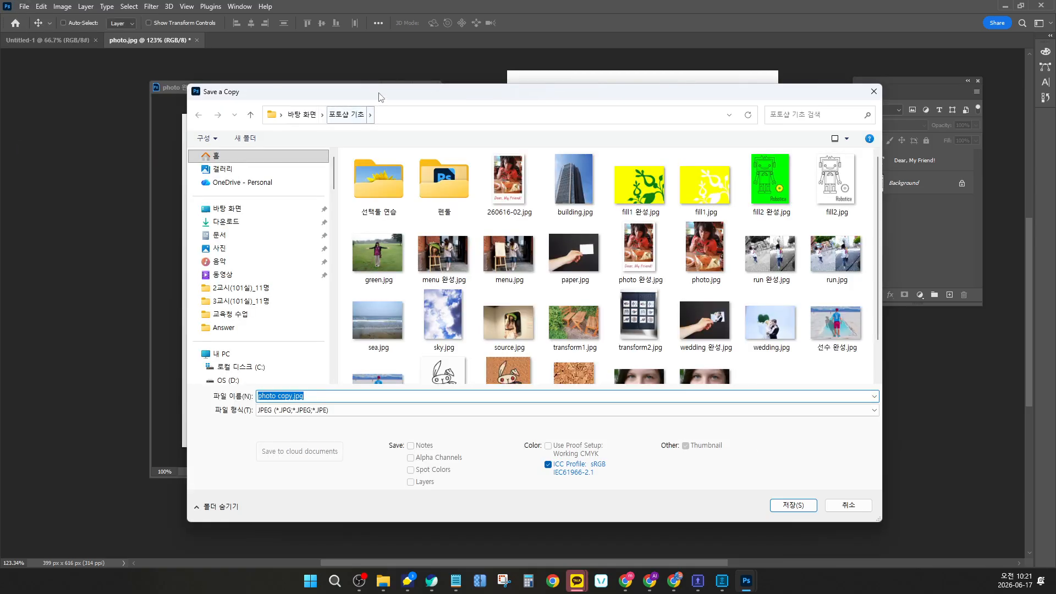
pyautogui.moveTo(378, 97); pyautogui.dragTo(371, 73)
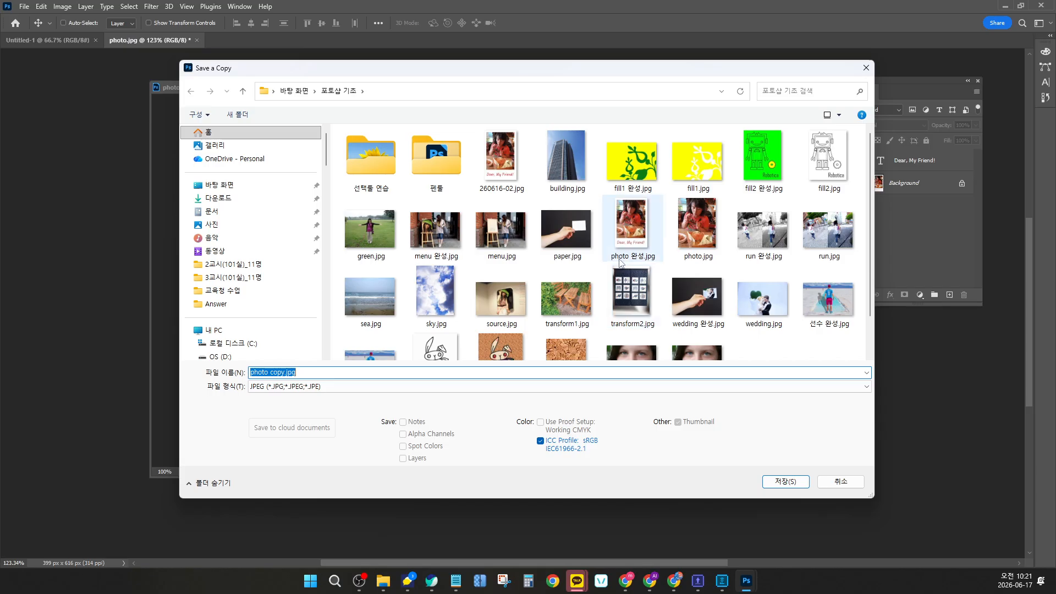
pyautogui.click(296, 92)
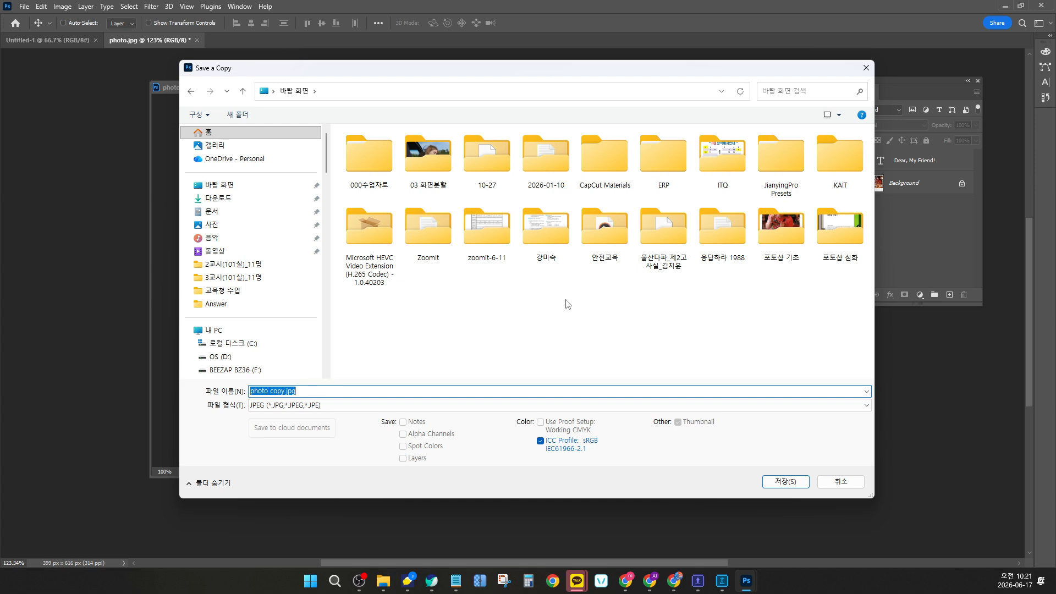
pyautogui.doubleClick(781, 234)
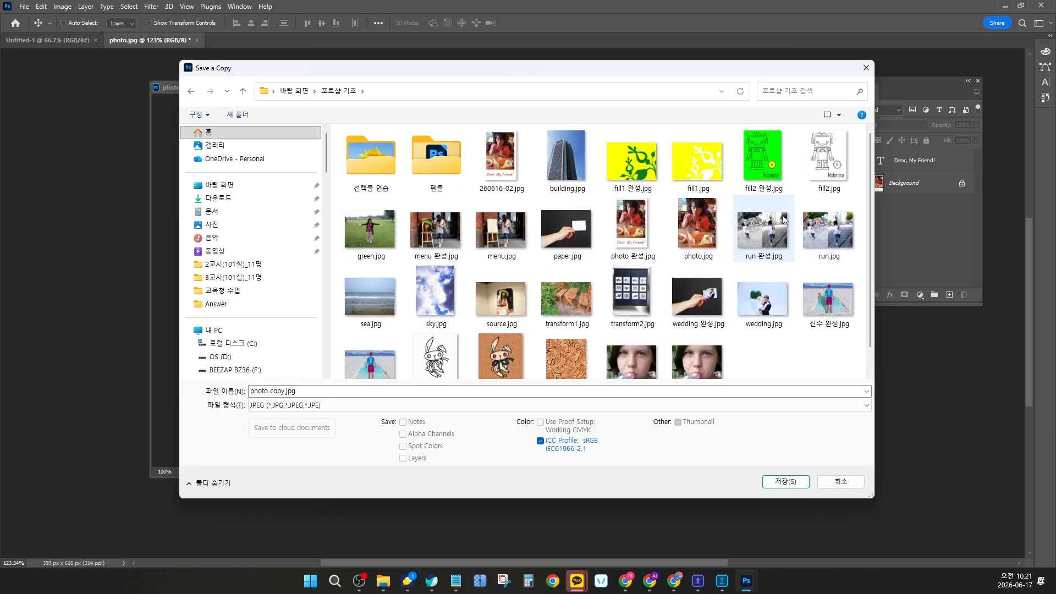
# Step: Name the copy 260617-01, choose the Photoshop (PSD) format with layers kept, and save it
pyautogui.doubleClick(313, 391)
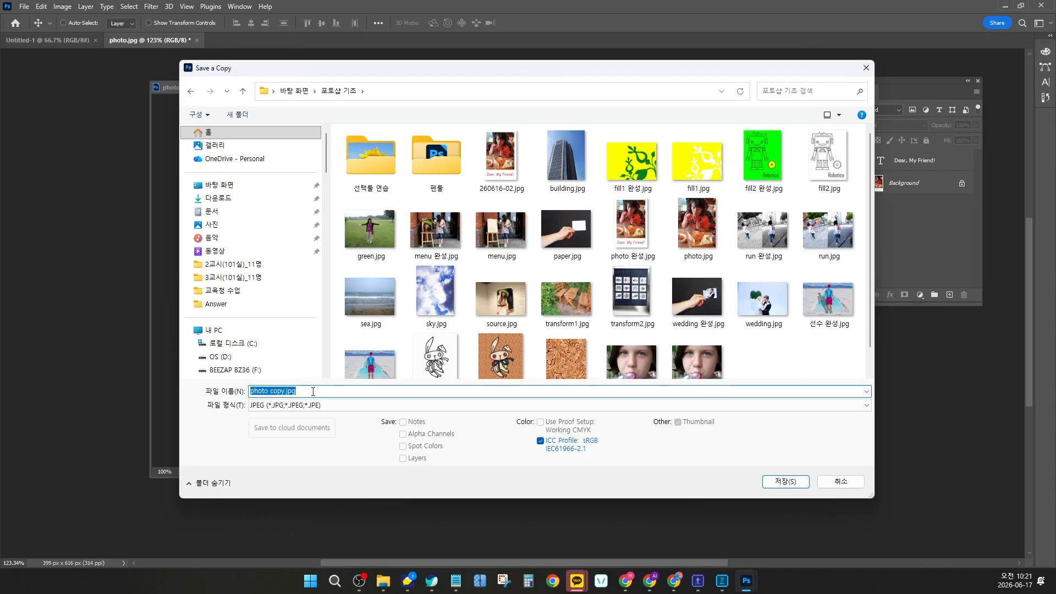
pyautogui.write('260617-01')
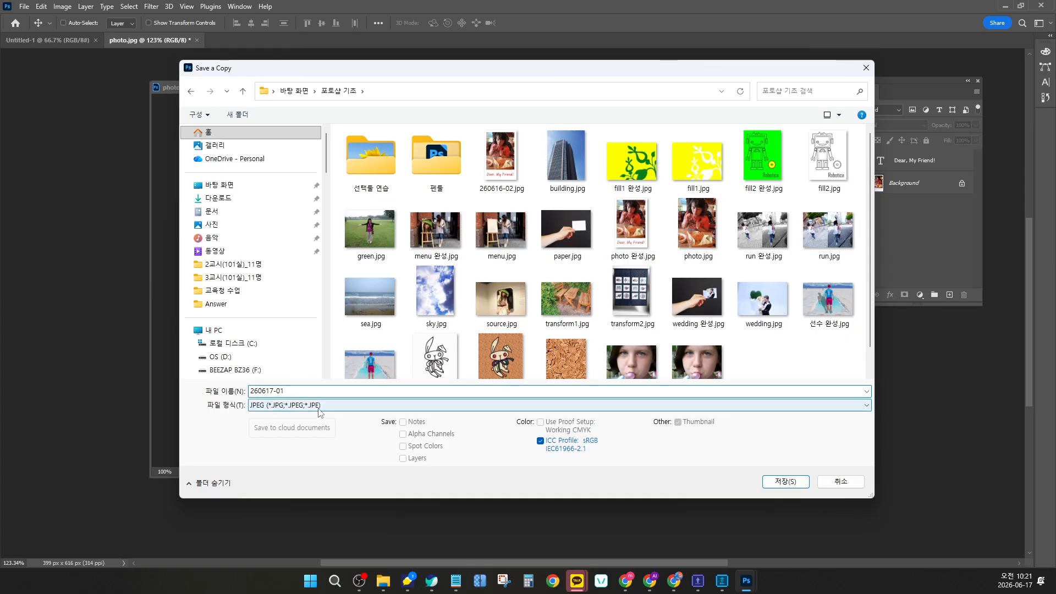
pyautogui.click(325, 410)
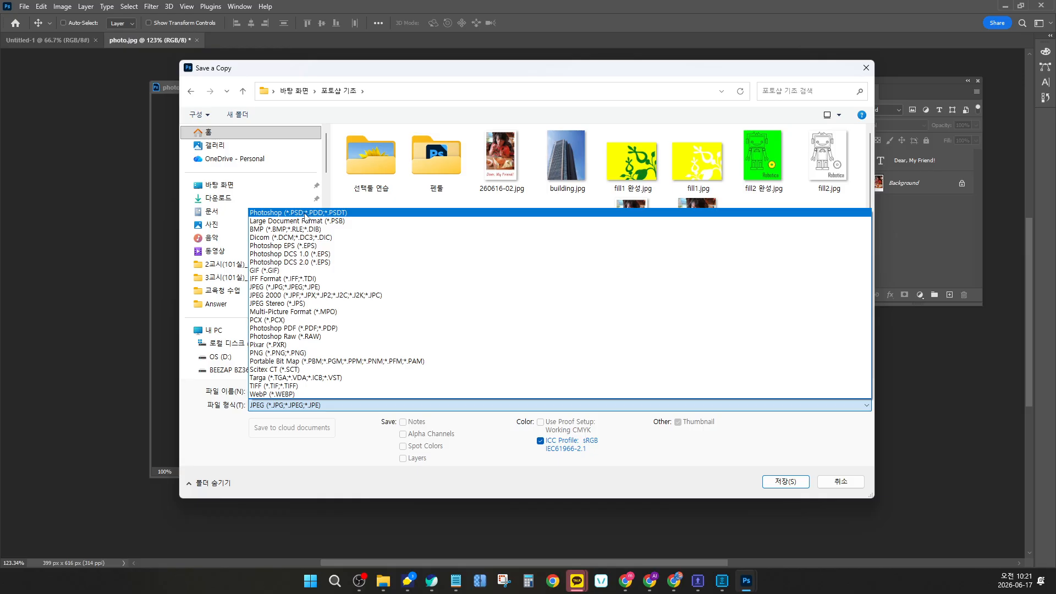
pyautogui.click(306, 214)
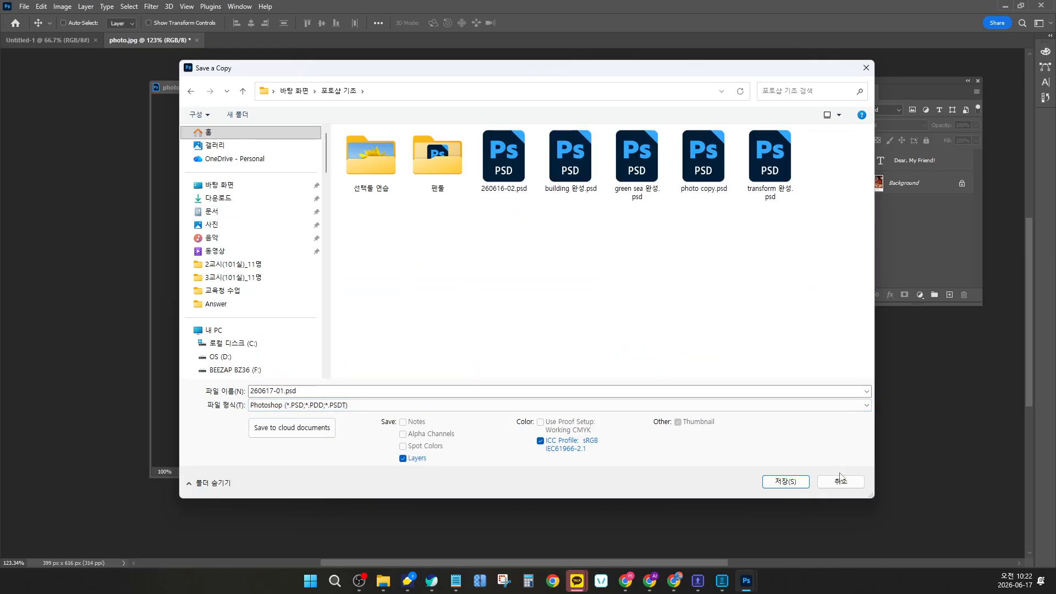
pyautogui.click(785, 482)
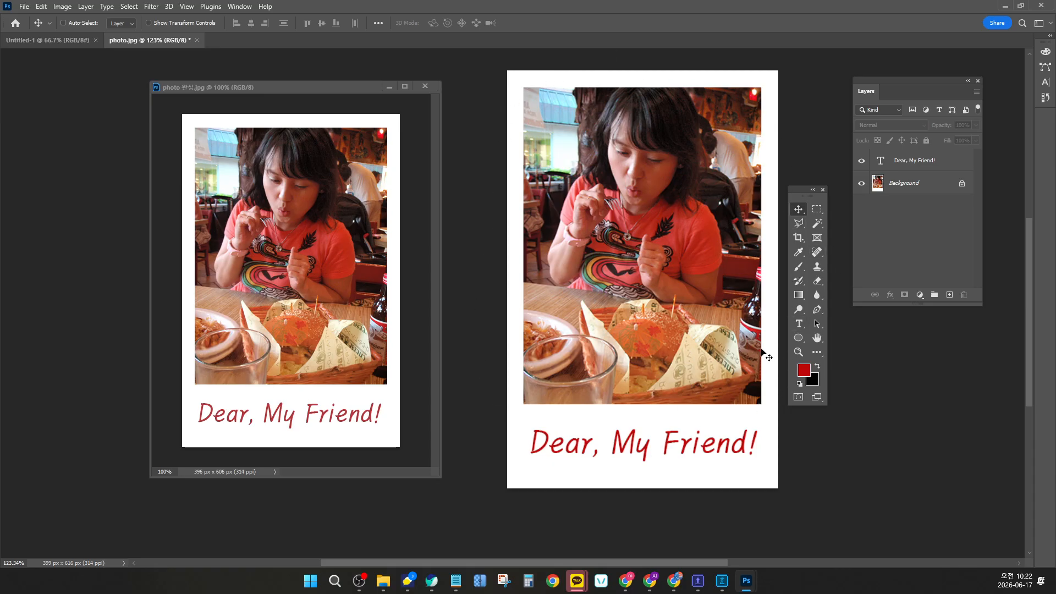
# Step: Save another copy of the captioned photo in the 포토샵 기초 folder as 260617-01 in JPEG format
pyautogui.moveTo(893, 84); pyautogui.dragTo(633, 154)
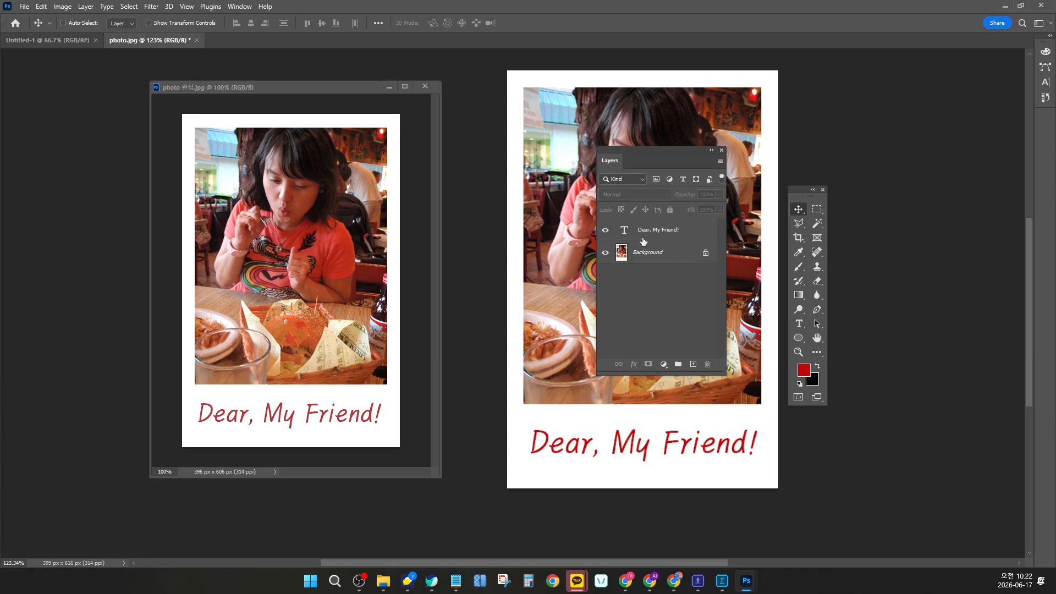
pyautogui.click(24, 7)
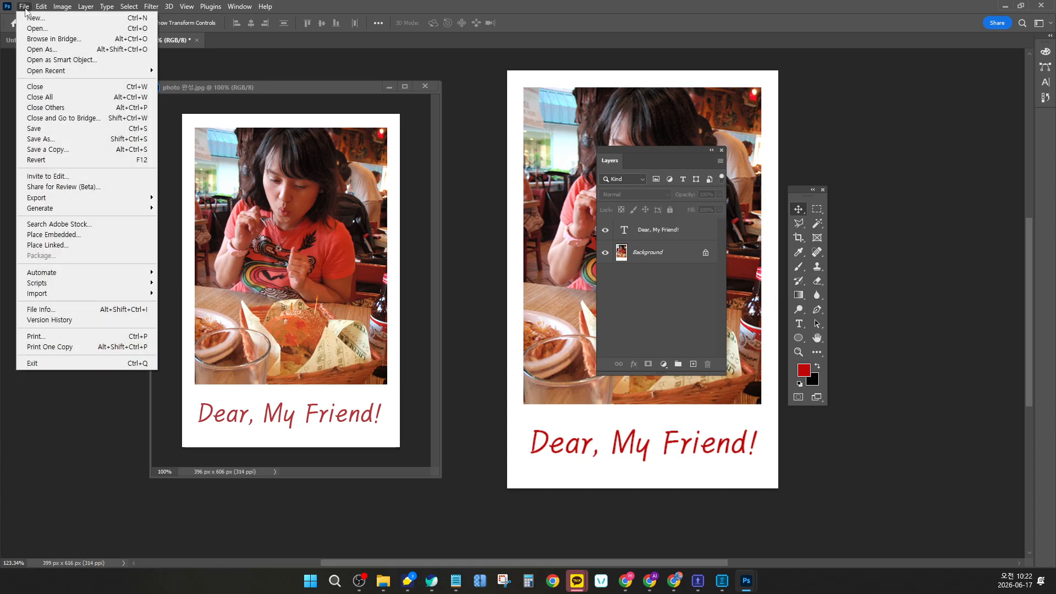
pyautogui.click(42, 149)
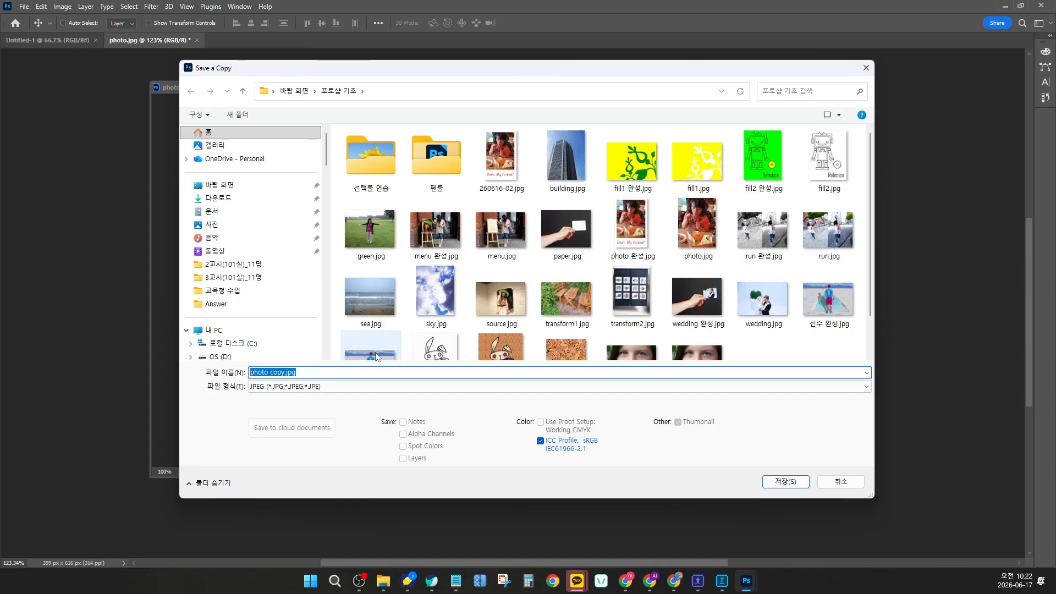
pyautogui.click(319, 387)
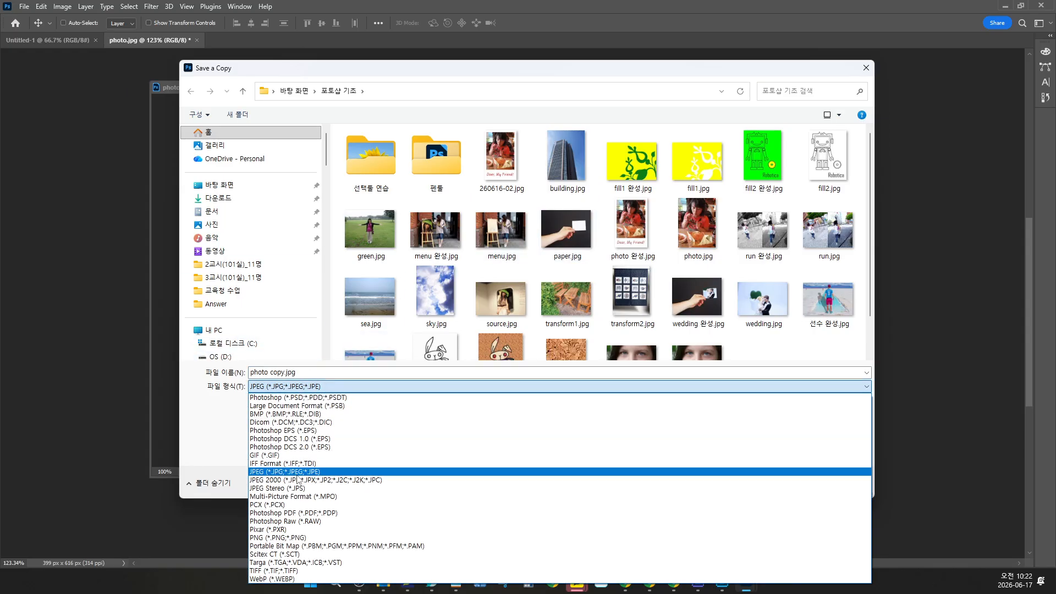
pyautogui.click(301, 472)
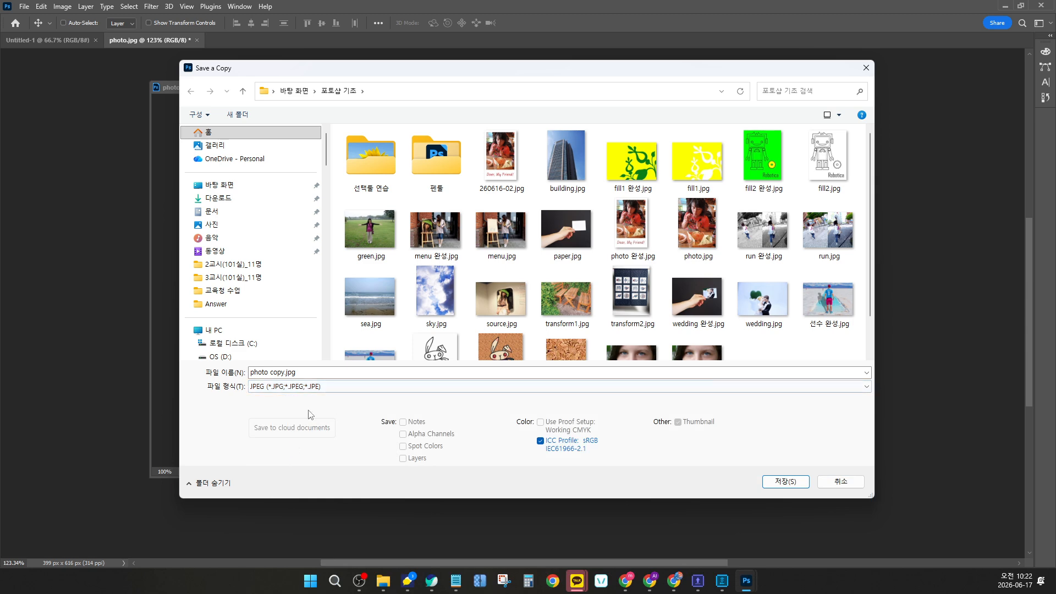
pyautogui.click(313, 373)
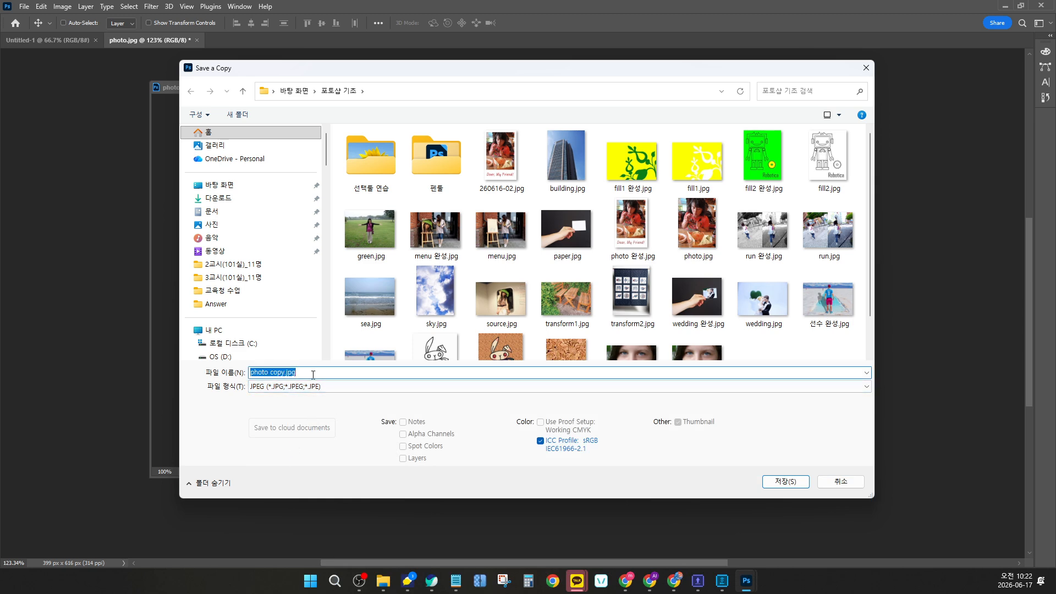
pyautogui.write('26061')
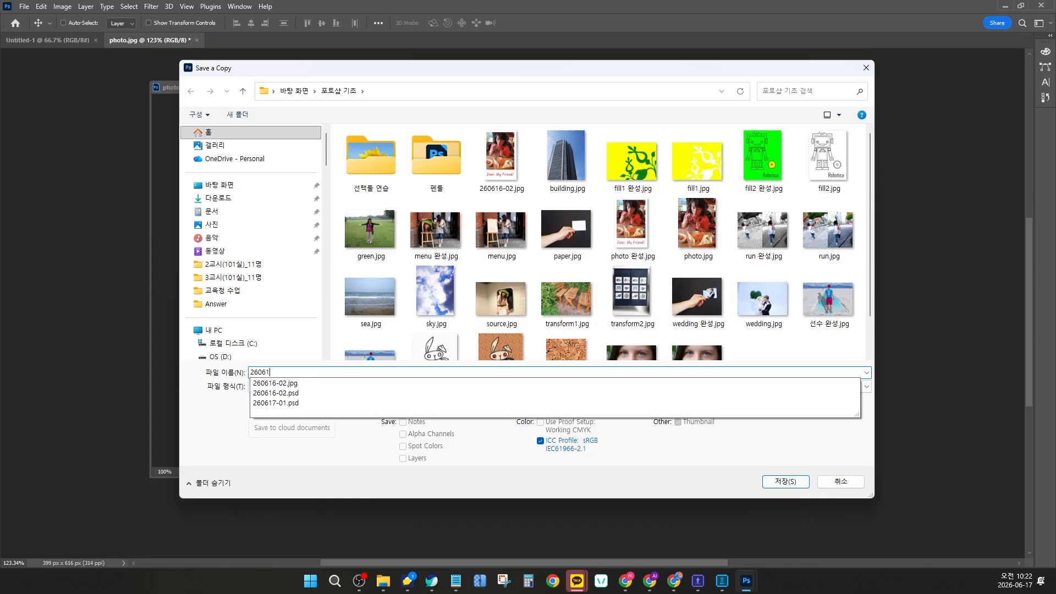
pyautogui.write('7-01')
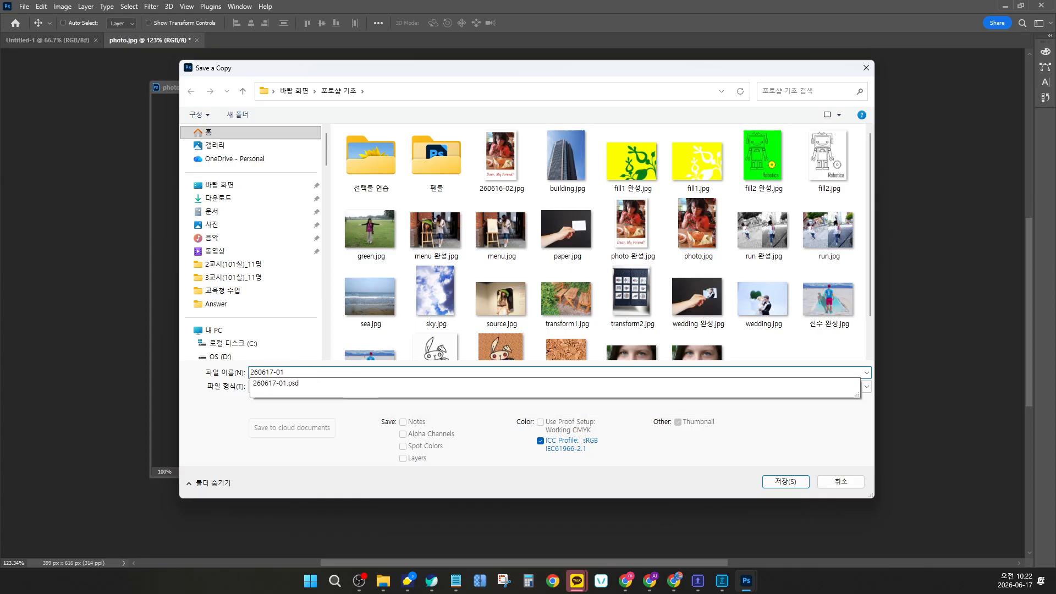
pyautogui.click(786, 482)
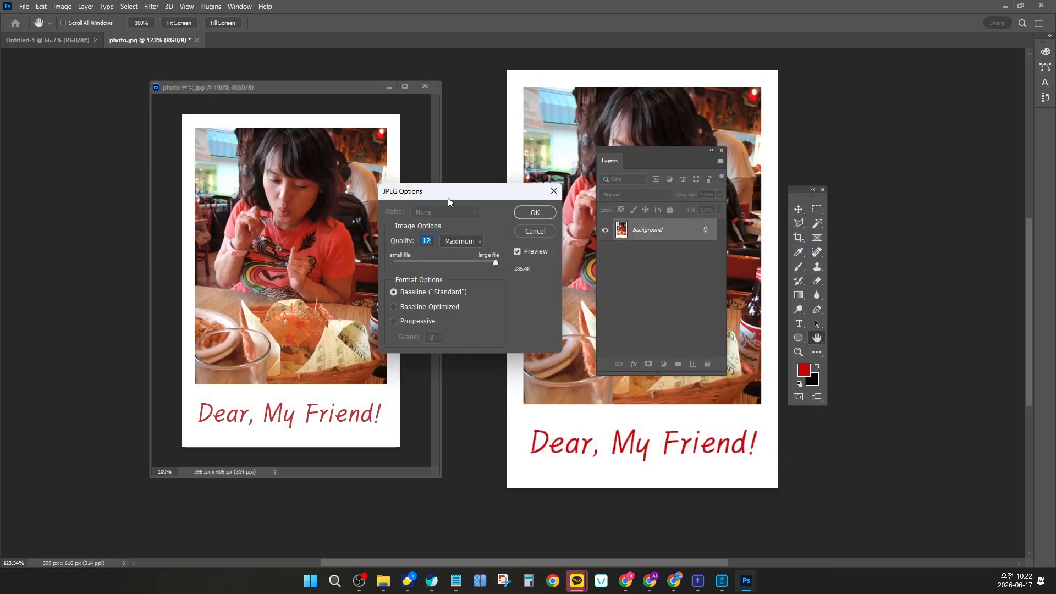
# Step: Accept the JPEG options with quality 12 (Maximum) and the Baseline ("Standard") format
pyautogui.moveTo(448, 201); pyautogui.dragTo(452, 109)
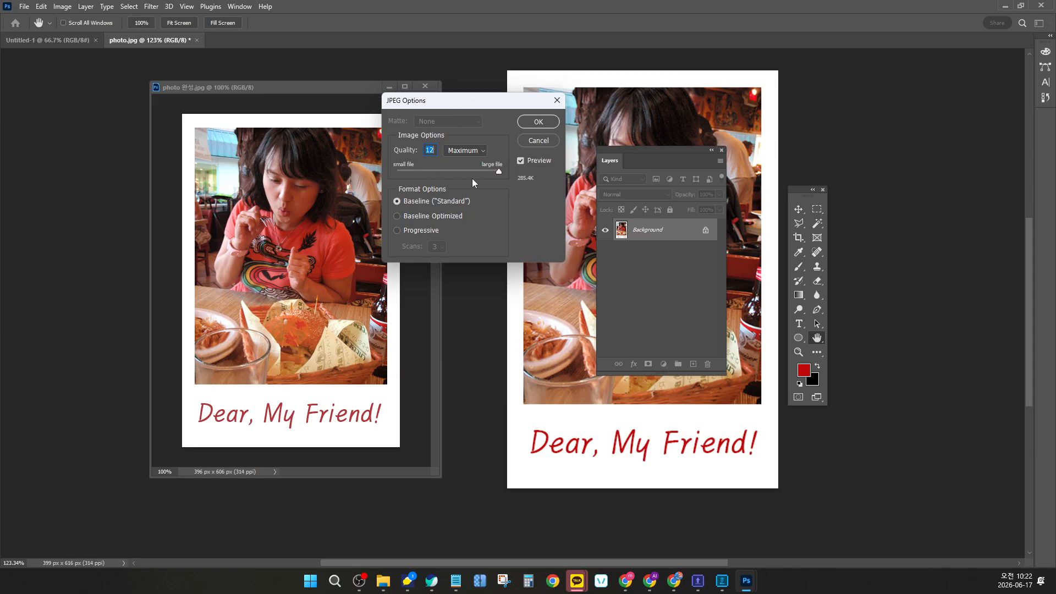
pyautogui.moveTo(500, 173)
pyautogui.mouseDown()
pyautogui.moveTo(437, 174)
pyautogui.moveTo(503, 183)
pyautogui.mouseUp()
pyautogui.click(538, 121)
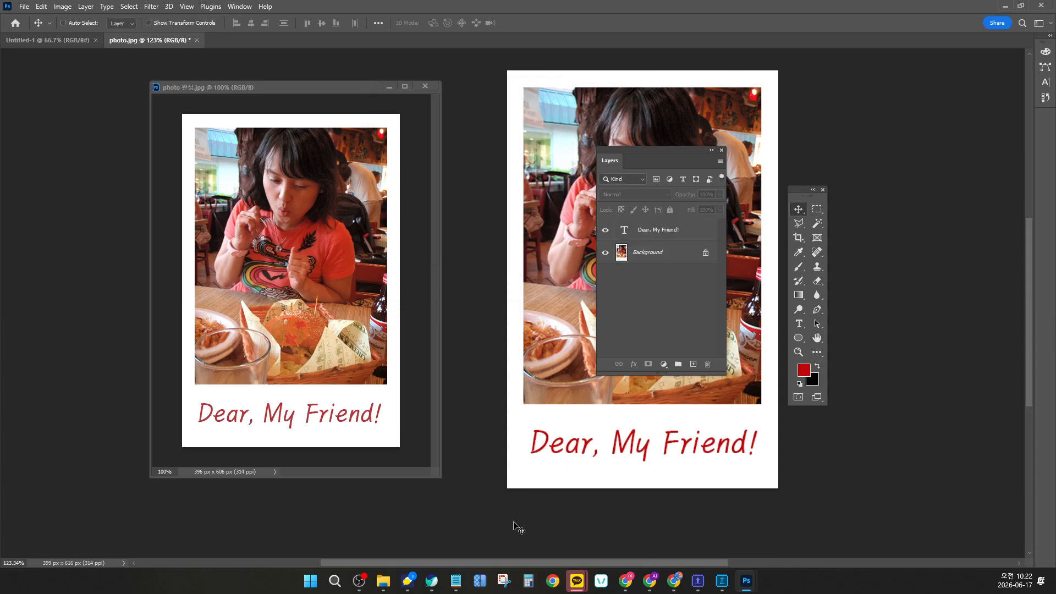
# Step: Switch to File Explorer, open the 포토샵 기초 folder on the desktop, and compare 260617-01.jpg with 260617-01.psd
pyautogui.click(392, 589)
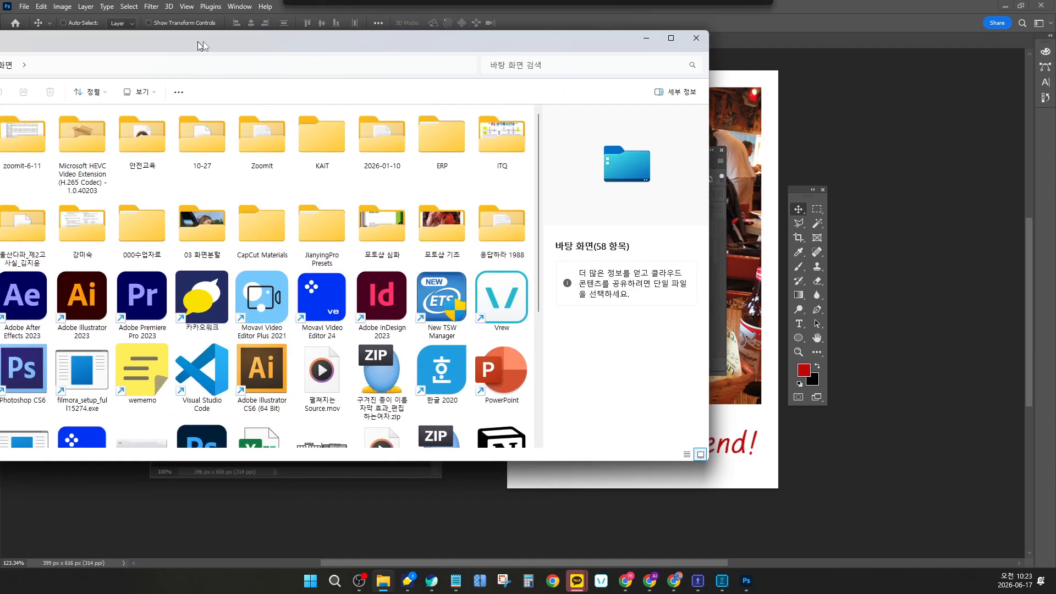
pyautogui.moveTo(205, 44); pyautogui.dragTo(457, 67)
pyautogui.doubleClick(710, 242)
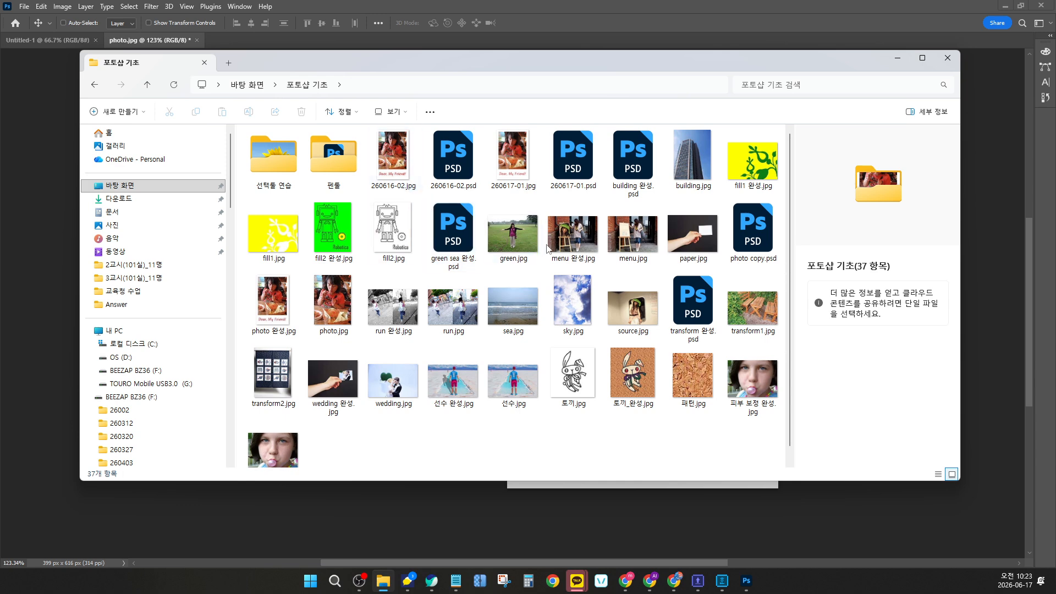
pyautogui.click(522, 164)
pyautogui.click(575, 164)
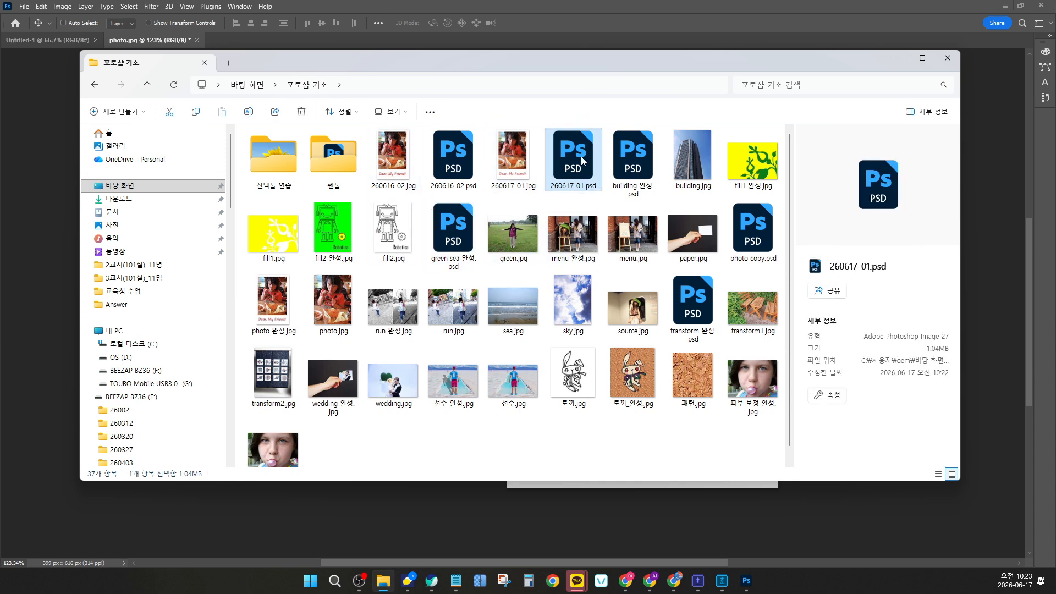
pyautogui.click(521, 161)
pyautogui.click(575, 164)
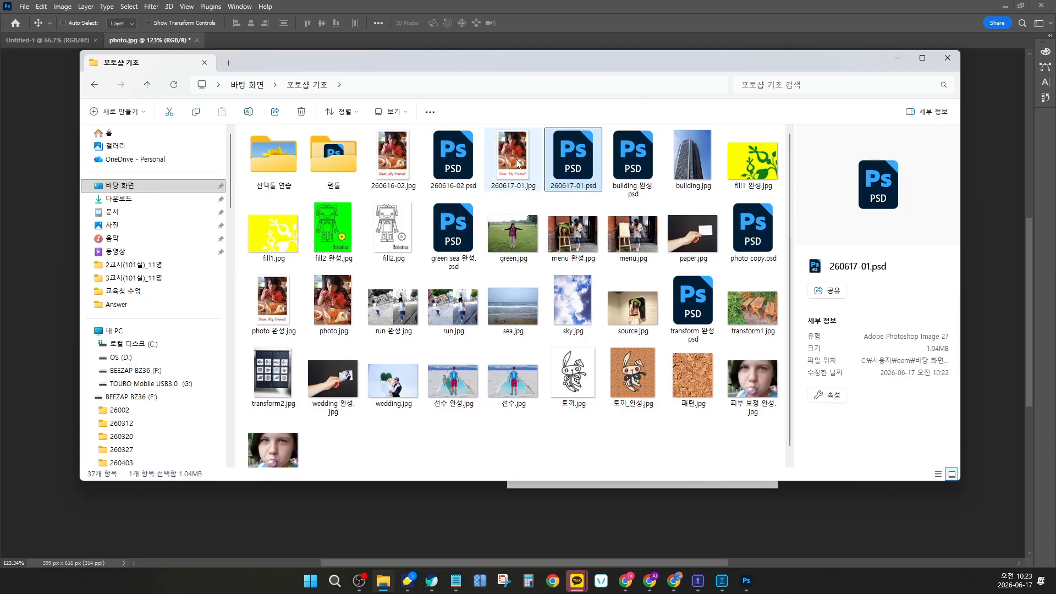
# Step: View 260617-01.jpg in the image viewer, close it, and return to Photoshop
pyautogui.click(518, 156)
pyautogui.doubleClick(522, 152)
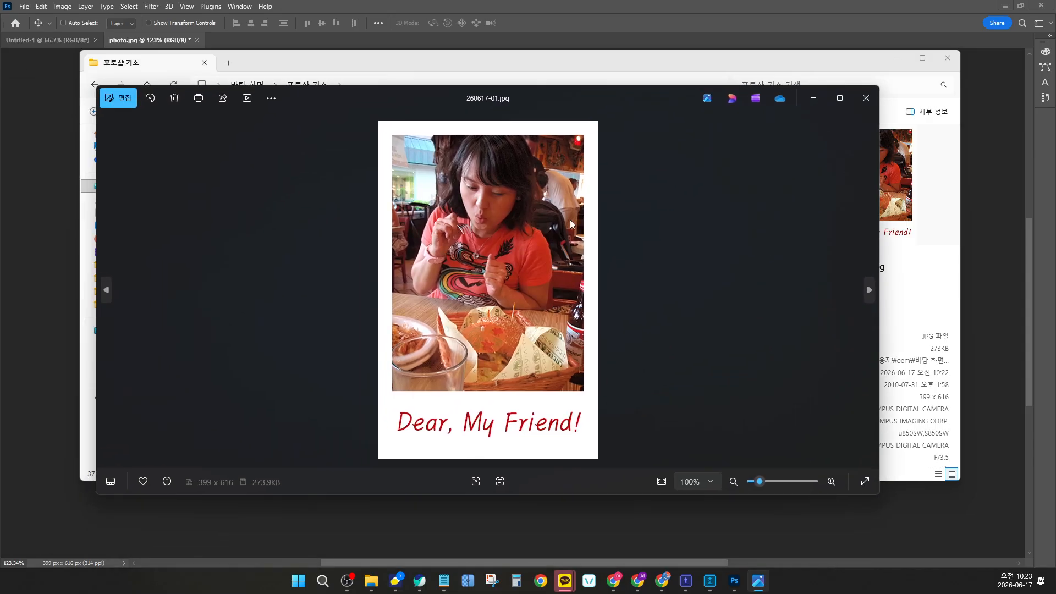
pyautogui.click(866, 97)
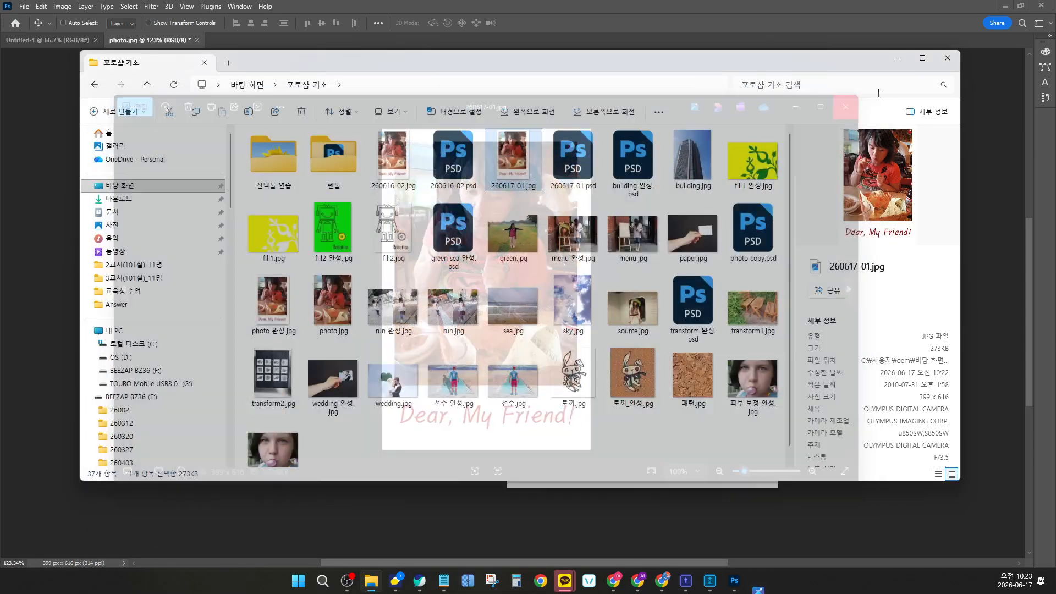
pyautogui.click(897, 58)
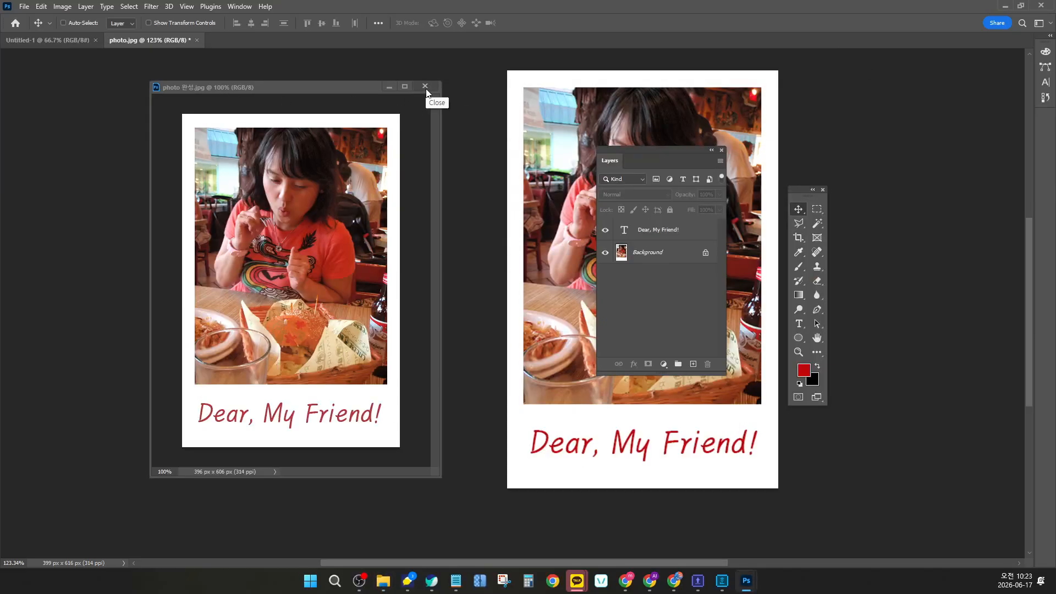
# Step: Close the reference photo 완성.jpg and close photo.jpg without saving its changes
pyautogui.click(425, 88)
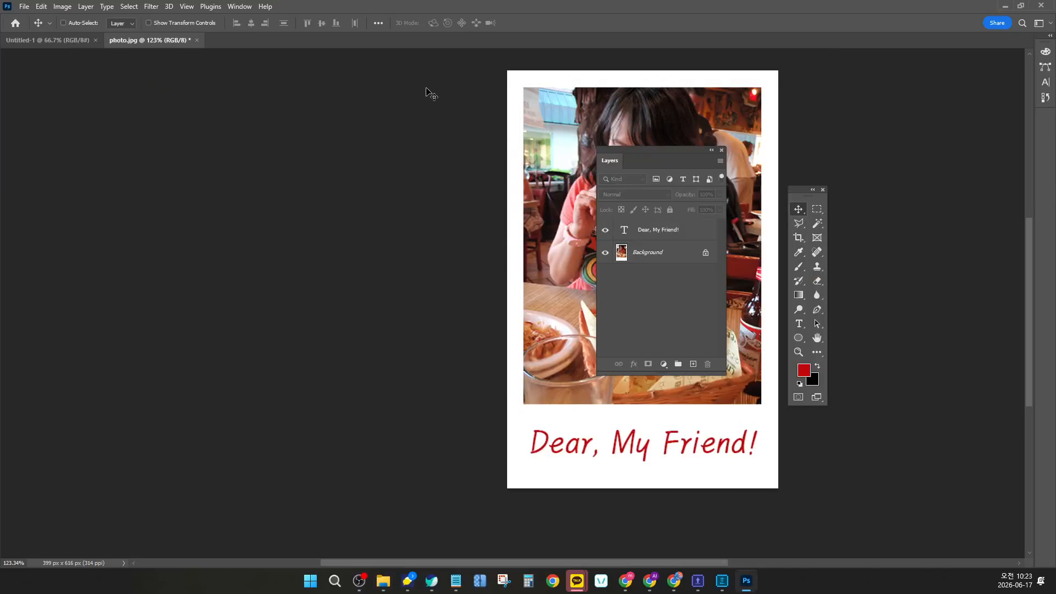
pyautogui.click(197, 40)
pyautogui.click(525, 218)
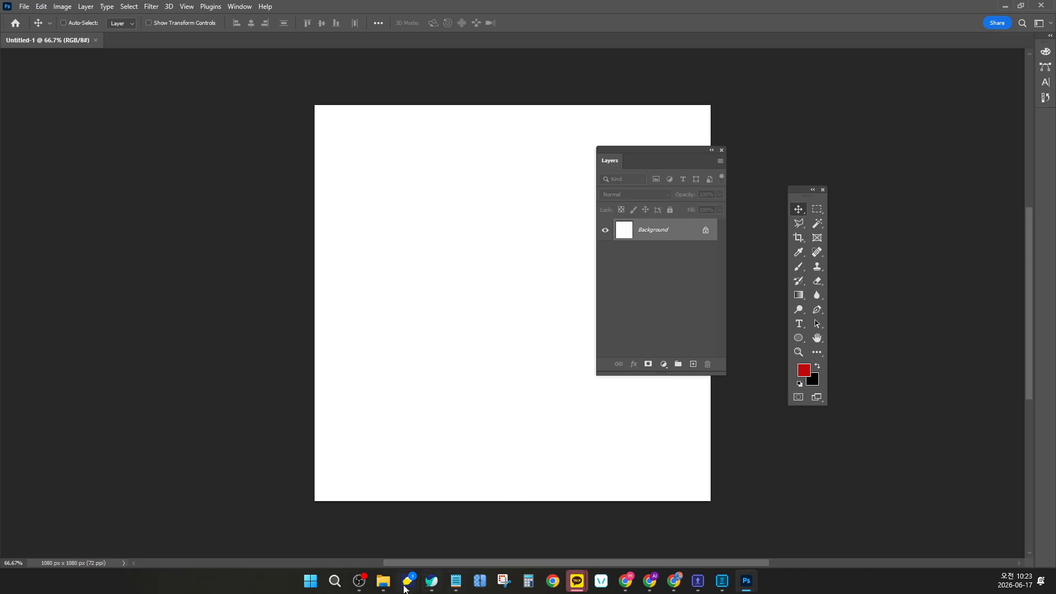
# Step: Open 260617-01.psd from the 포토샵 기초 folder in File Explorer, and move the Layers panel clear of the picture
pyautogui.click(384, 582)
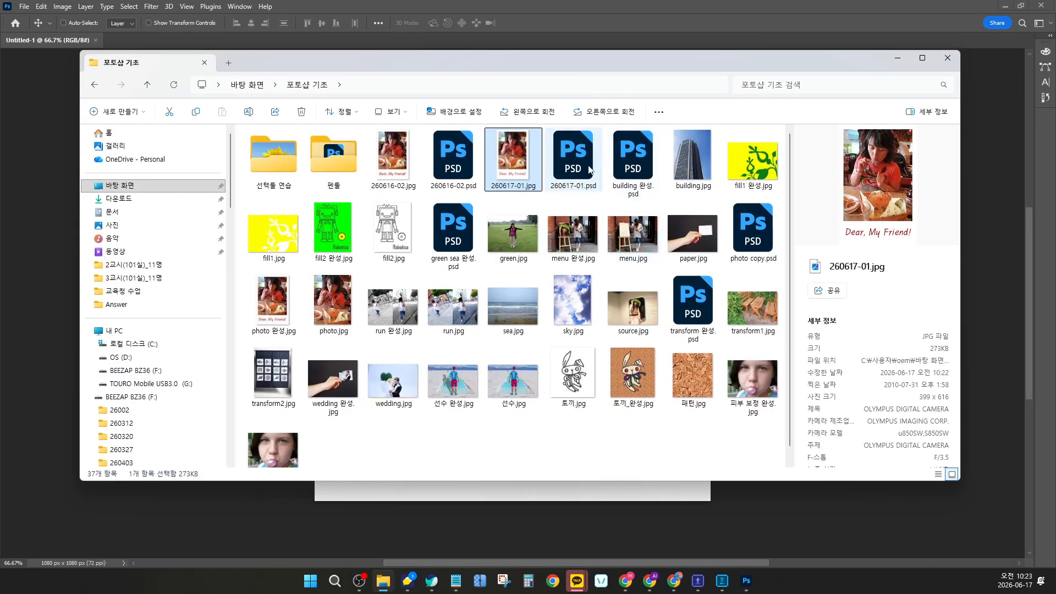
pyautogui.moveTo(539, 65); pyautogui.dragTo(661, 195)
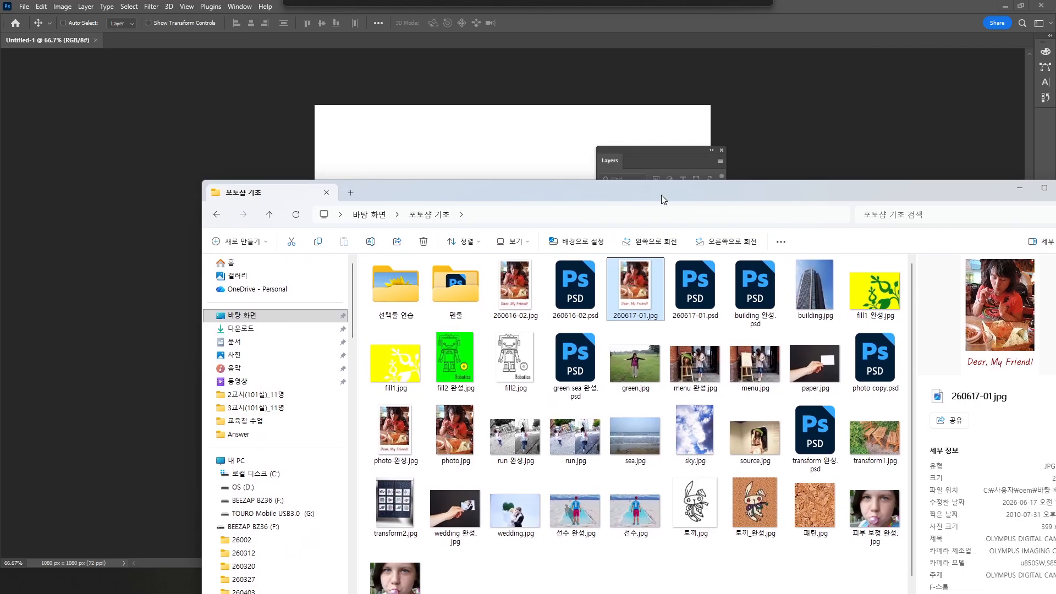
pyautogui.click(699, 287)
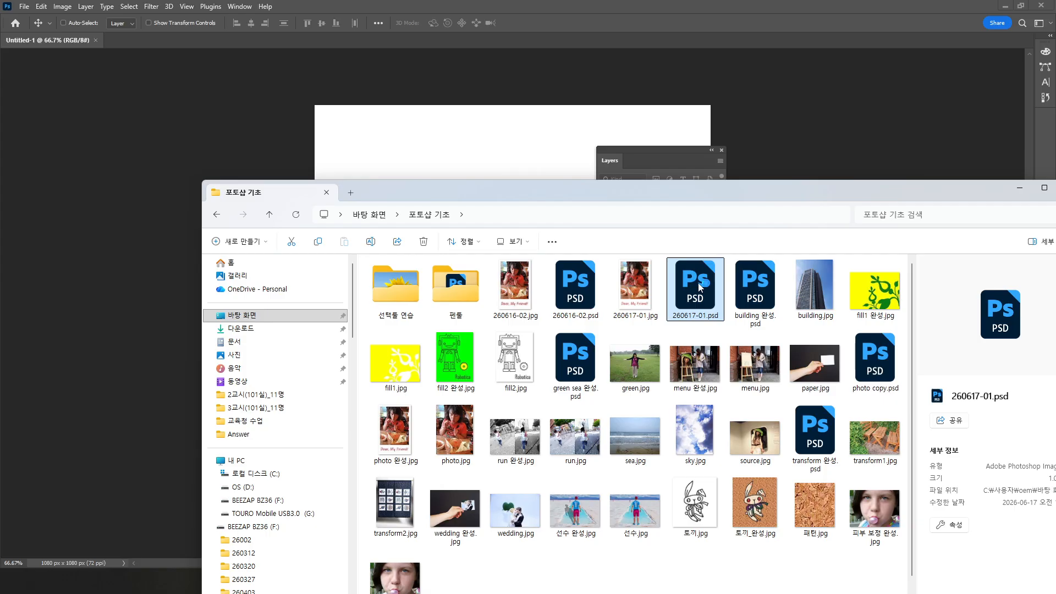
pyautogui.doubleClick(698, 285)
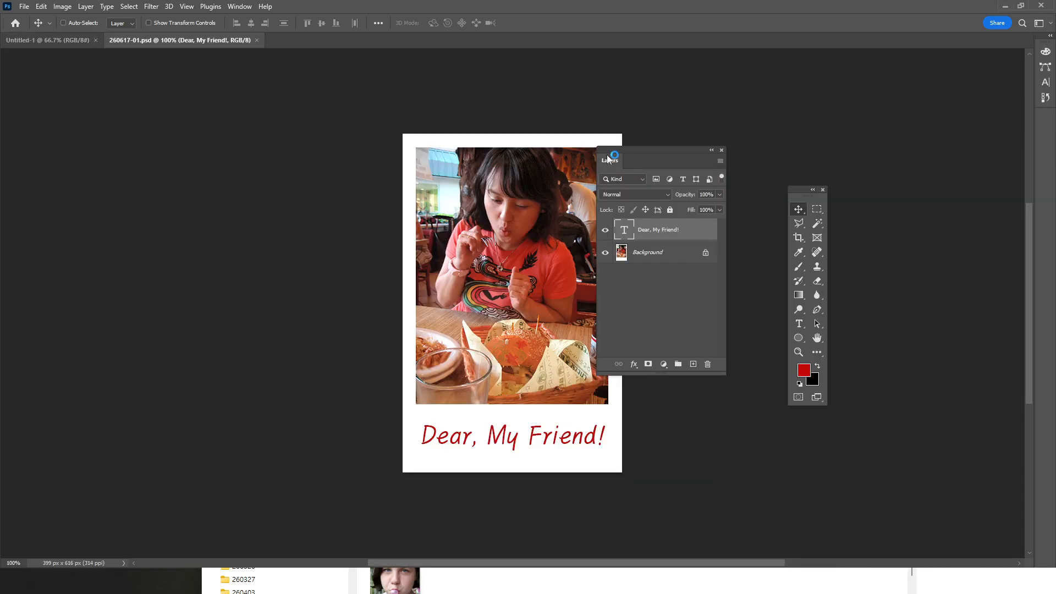
pyautogui.moveTo(609, 159); pyautogui.dragTo(699, 112)
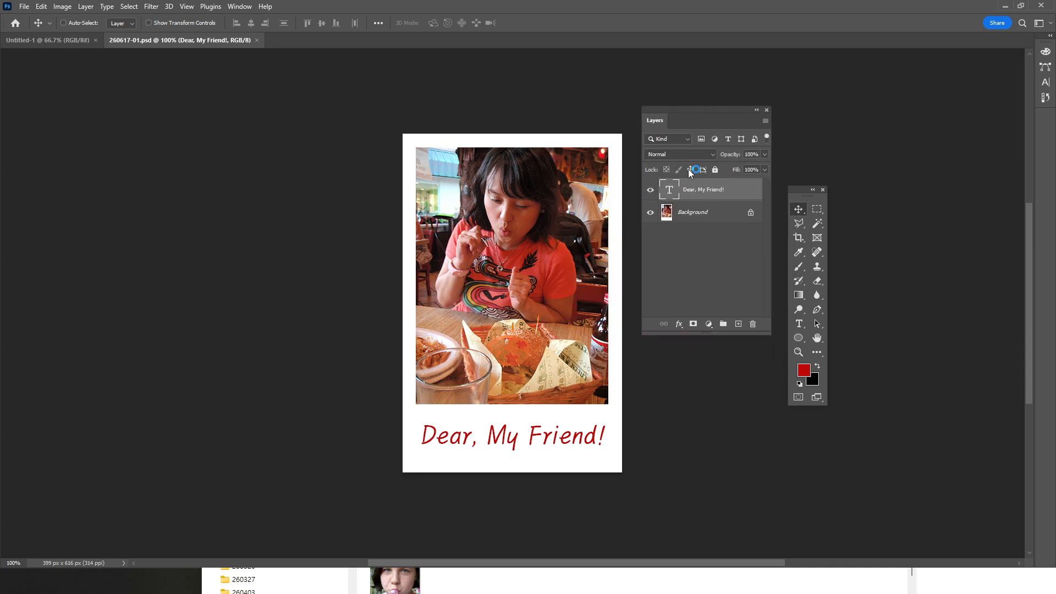
# Step: Toggle the "Dear, My Friend!" text layer's visibility repeatedly to check that it is separate, leaving it shown
pyautogui.click(651, 191)
pyautogui.click(652, 191)
pyautogui.click(652, 191)
pyautogui.click(651, 192)
pyautogui.click(651, 192)
pyautogui.click(652, 192)
pyautogui.click(652, 192)
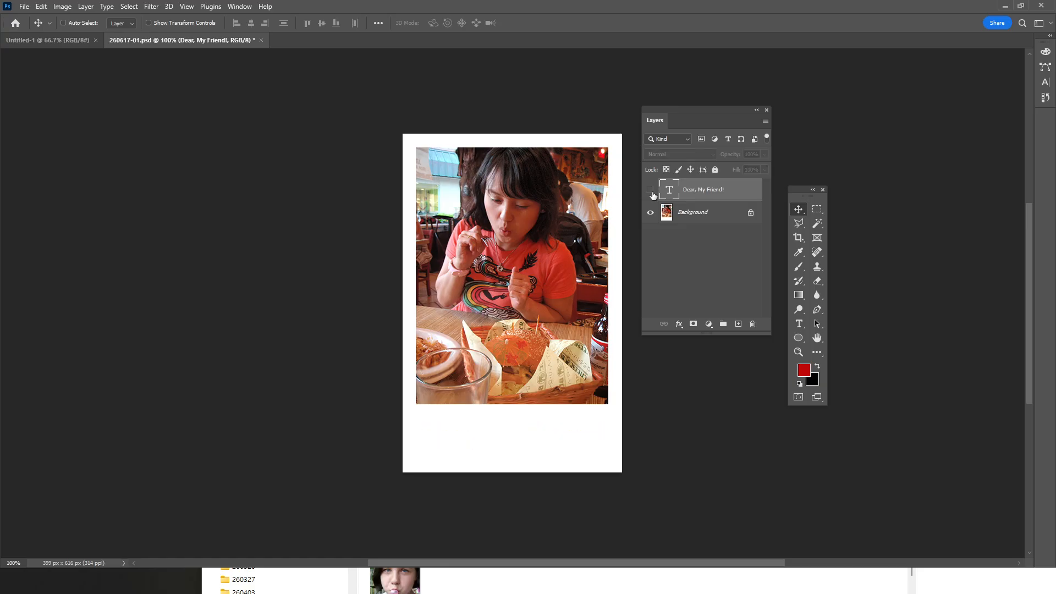
pyautogui.click(652, 193)
pyautogui.click(652, 193)
pyautogui.click(651, 190)
# Step: Hide the Background layer and move the "Dear, My Friend!" caption up to the middle of the canvas
pyautogui.click(650, 212)
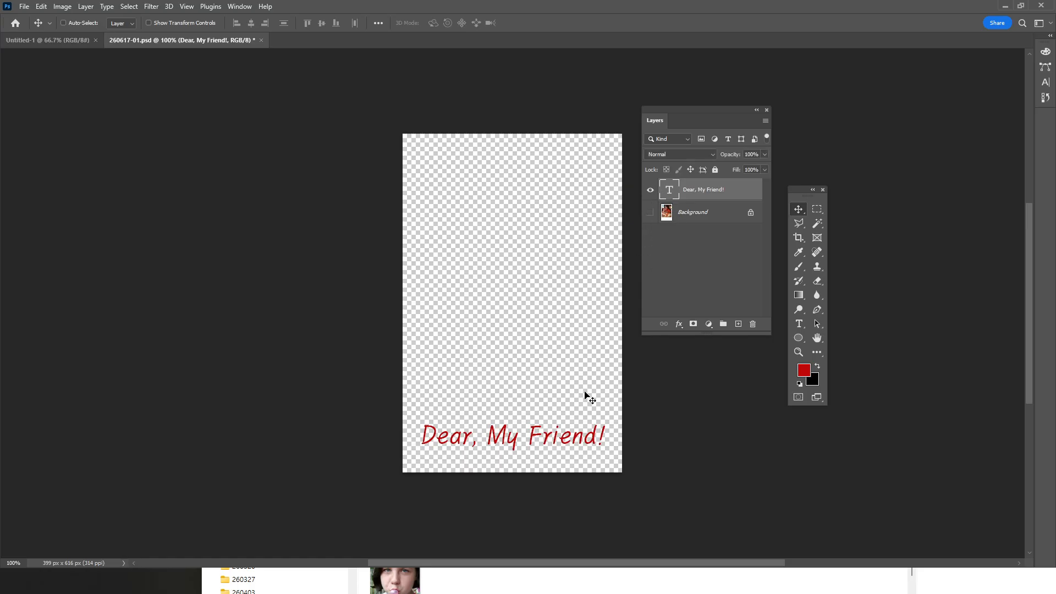
pyautogui.moveTo(556, 444); pyautogui.dragTo(559, 313)
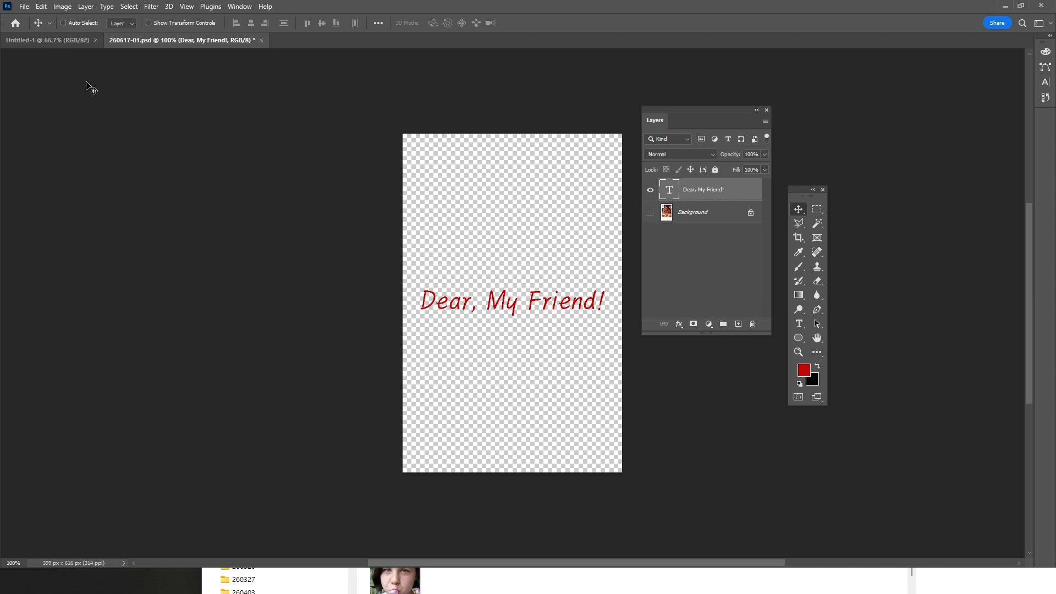
# Step: Save a copy of the transparent caption as 260617-01 copy.png in PNG format with the Large file size option
pyautogui.click(25, 8)
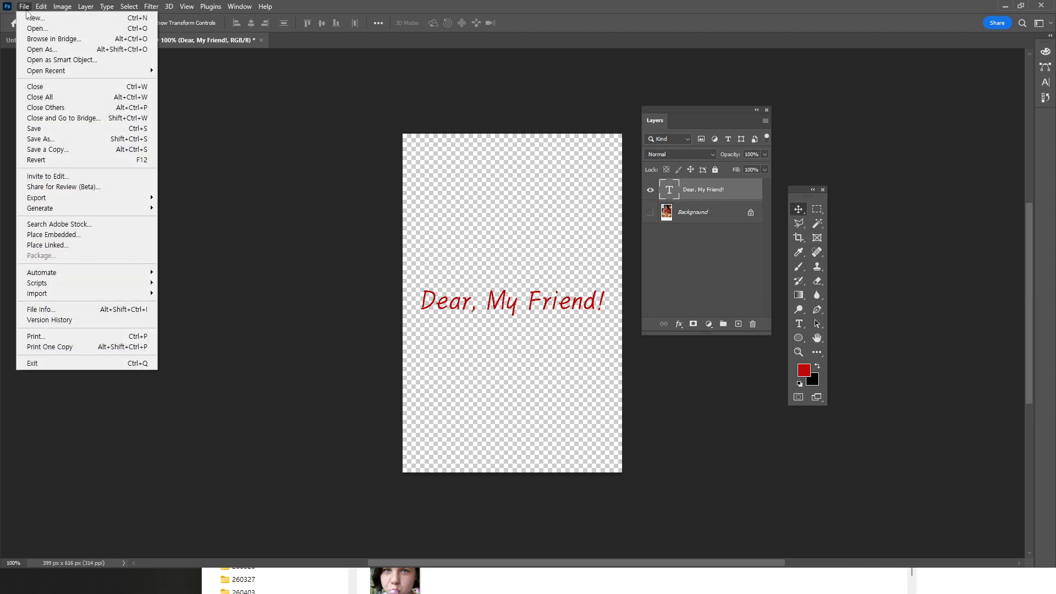
pyautogui.click(65, 151)
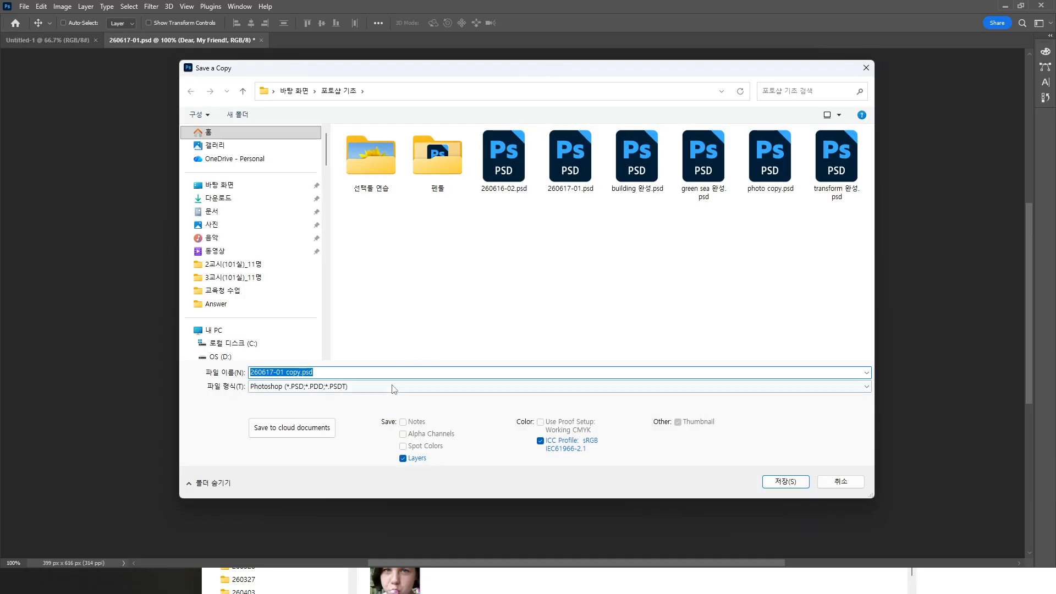
pyautogui.click(394, 386)
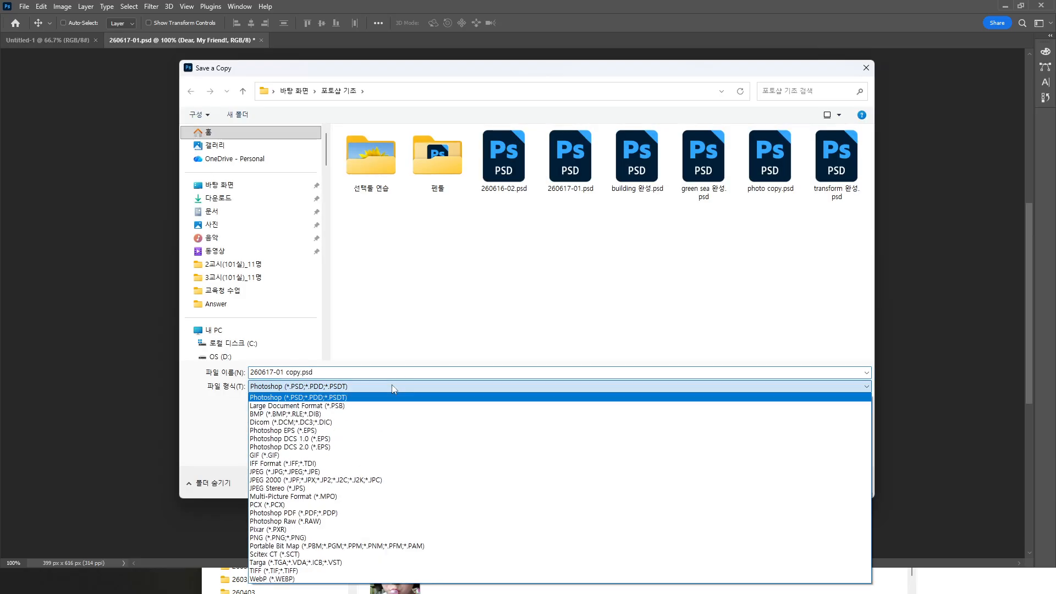
pyautogui.click(278, 538)
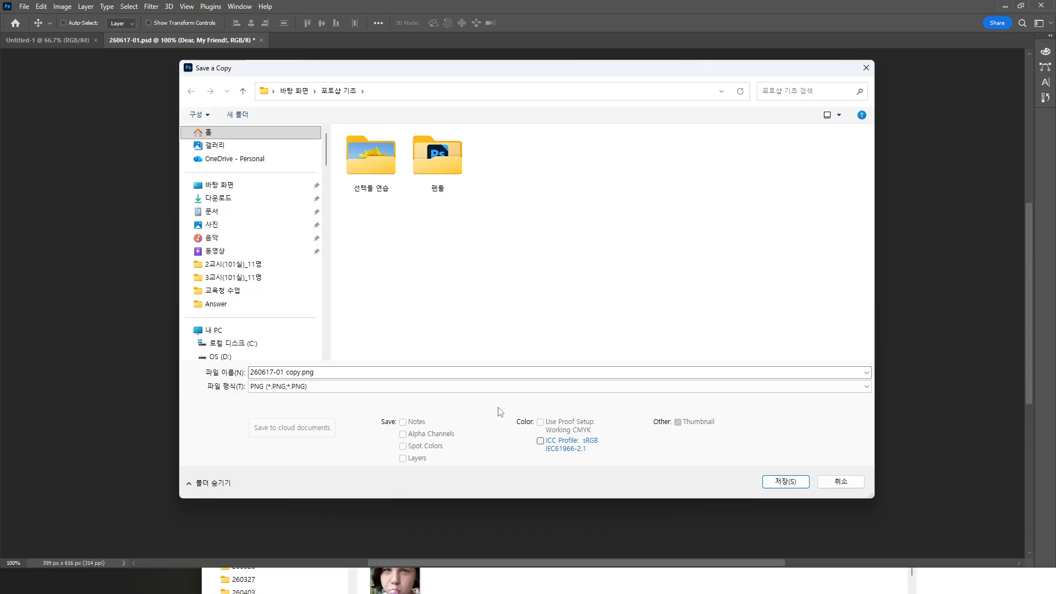
pyautogui.click(778, 482)
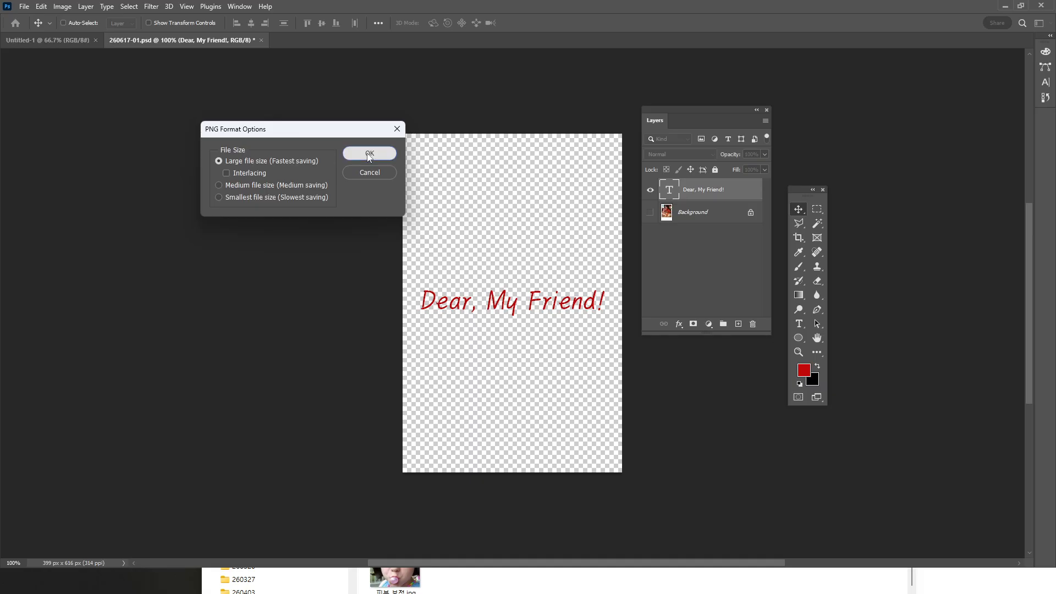
pyautogui.click(366, 154)
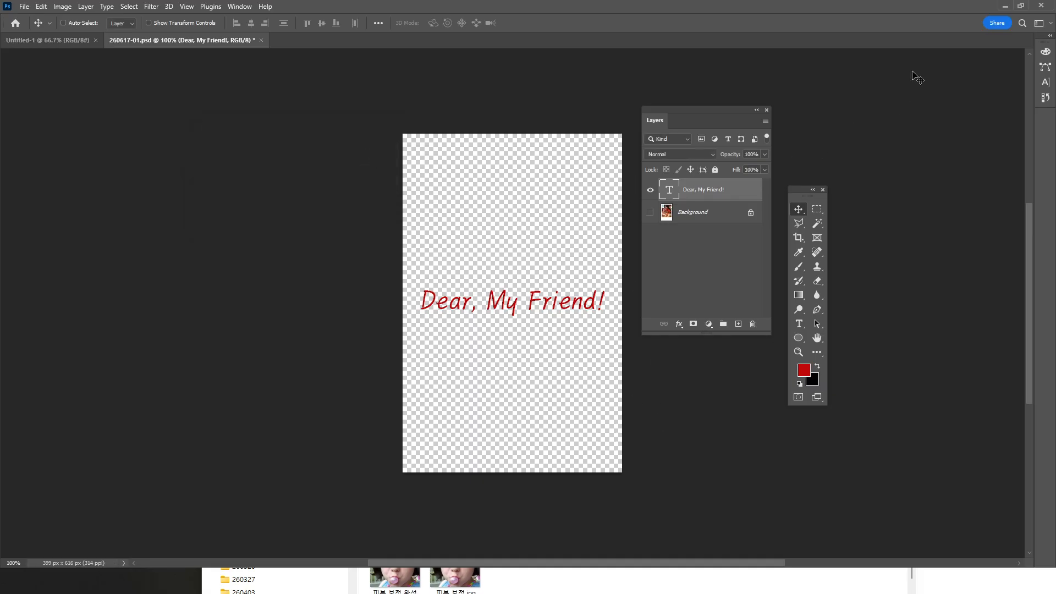